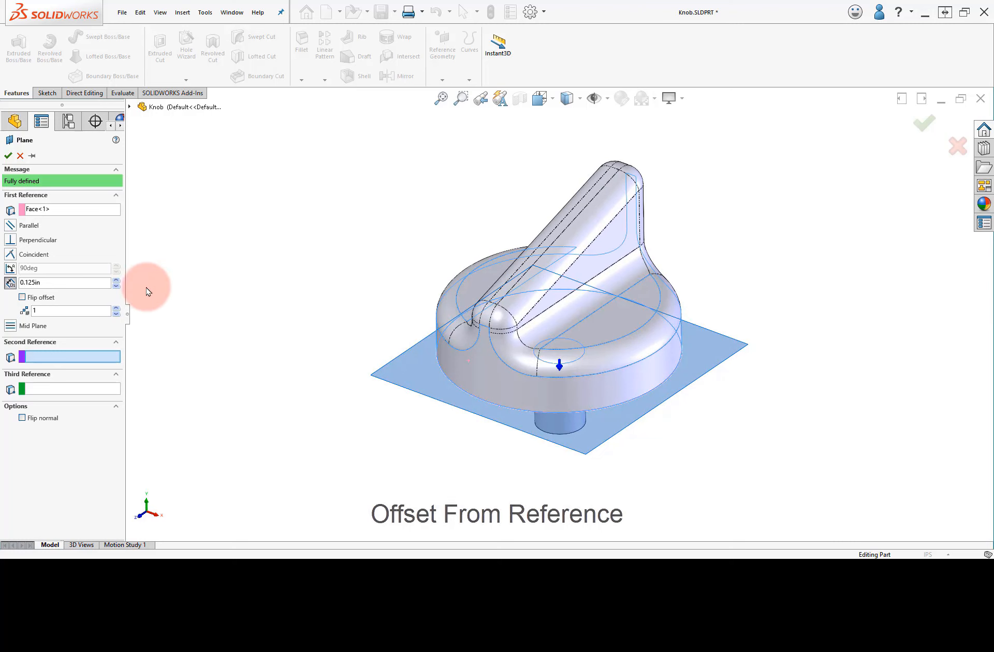
Flip the new plane's offset so it runs upward into the knob body and set the offset distance to 0.250 in.
{"action": "left_click", "coordinate": [116, 281]}
{"action": "left_click", "coordinate": [116, 281]}
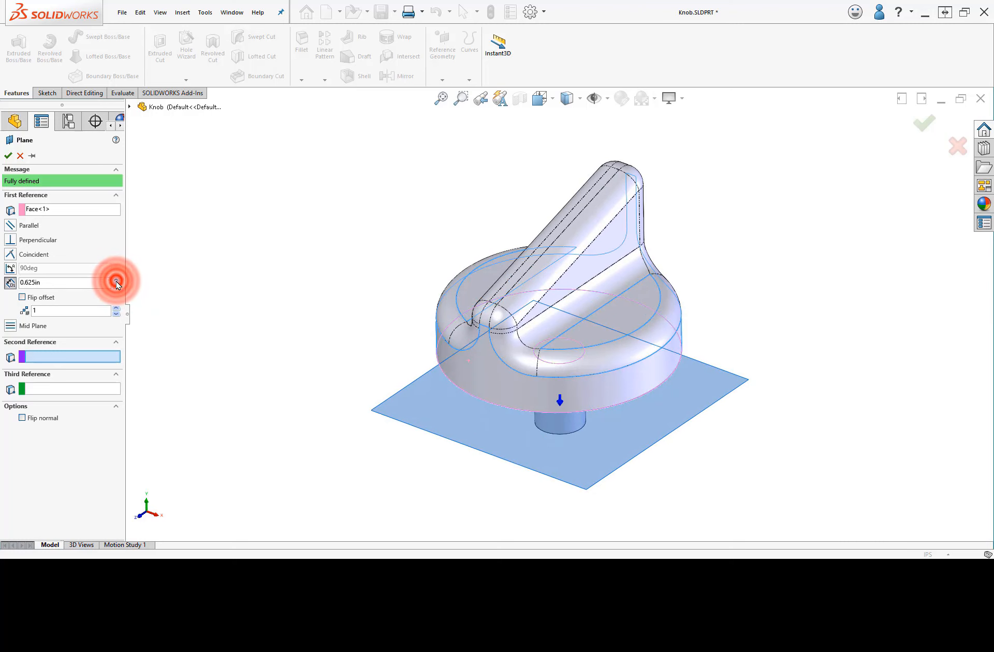
{"action": "left_click", "coordinate": [22, 297]}
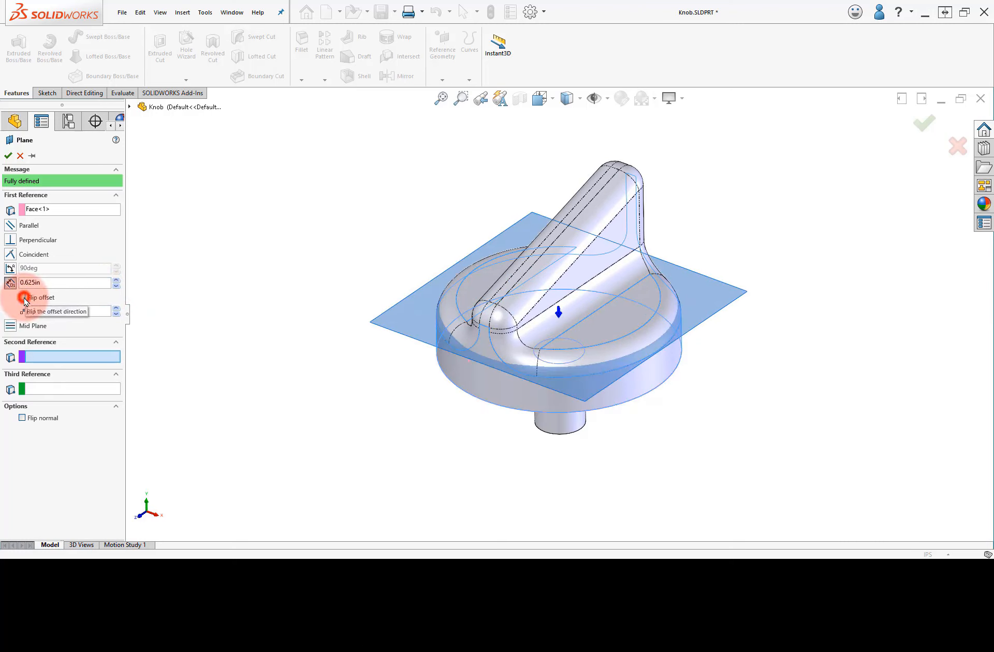
{"action": "left_click", "coordinate": [116, 286]}
{"action": "left_click", "coordinate": [116, 287]}
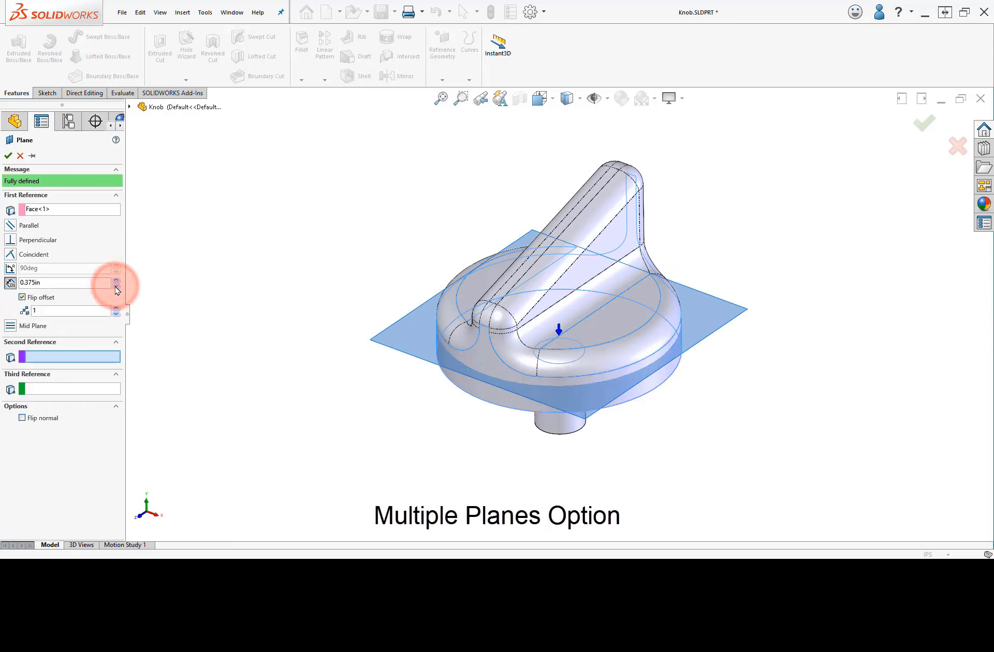
{"action": "left_click", "coordinate": [116, 286]}
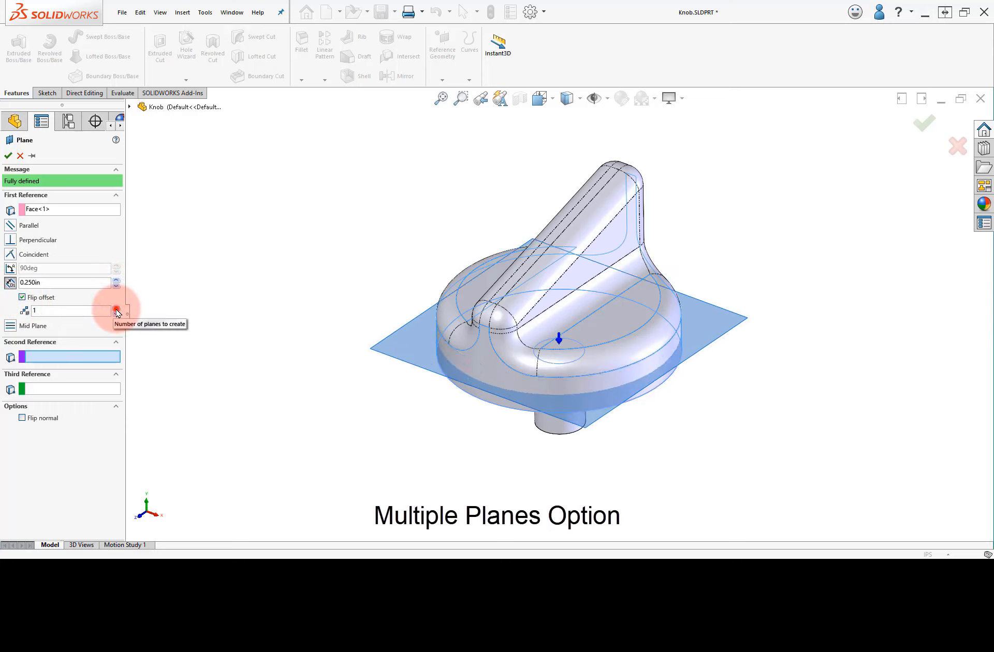
Set the number of offset planes to 5.
{"action": "left_click", "coordinate": [116, 309]}
{"action": "left_click", "coordinate": [116, 309]}
{"action": "left_click", "coordinate": [116, 309]}
{"action": "left_click", "coordinate": [116, 309]}
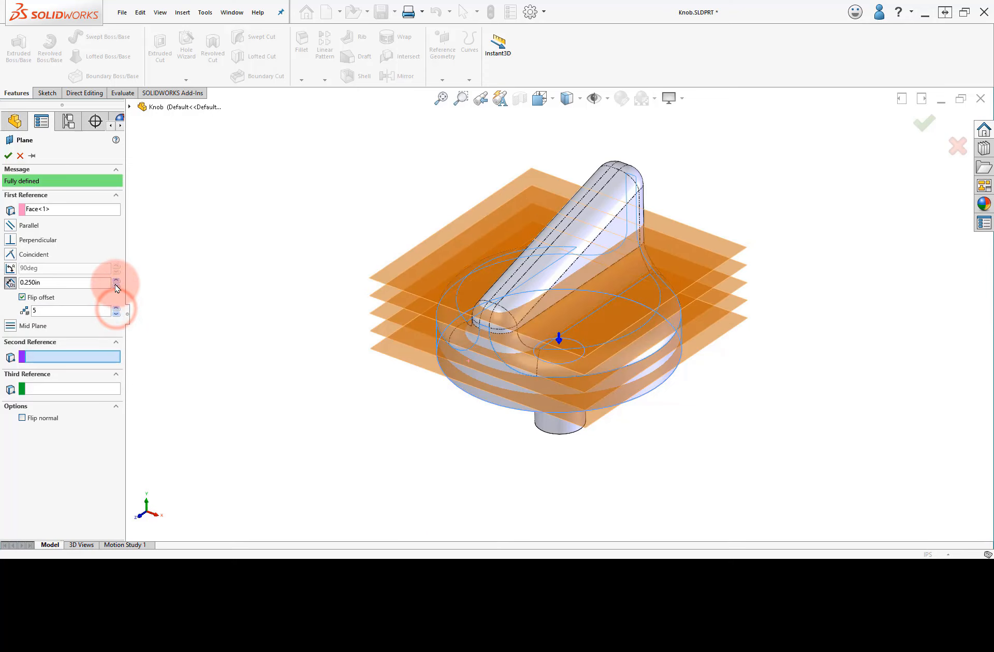
Try a wider spacing of 0.500 in between the offset planes and return the distance to 0.250 in.
{"action": "left_click", "coordinate": [116, 280]}
{"action": "left_click", "coordinate": [116, 280]}
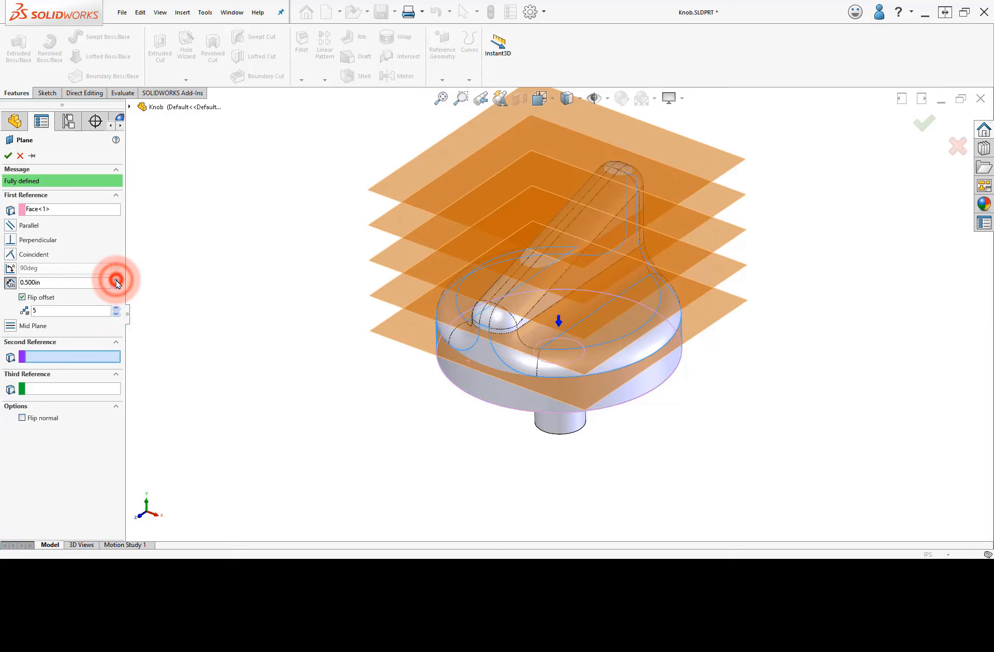
{"action": "left_click", "coordinate": [116, 280]}
{"action": "left_click", "coordinate": [116, 286]}
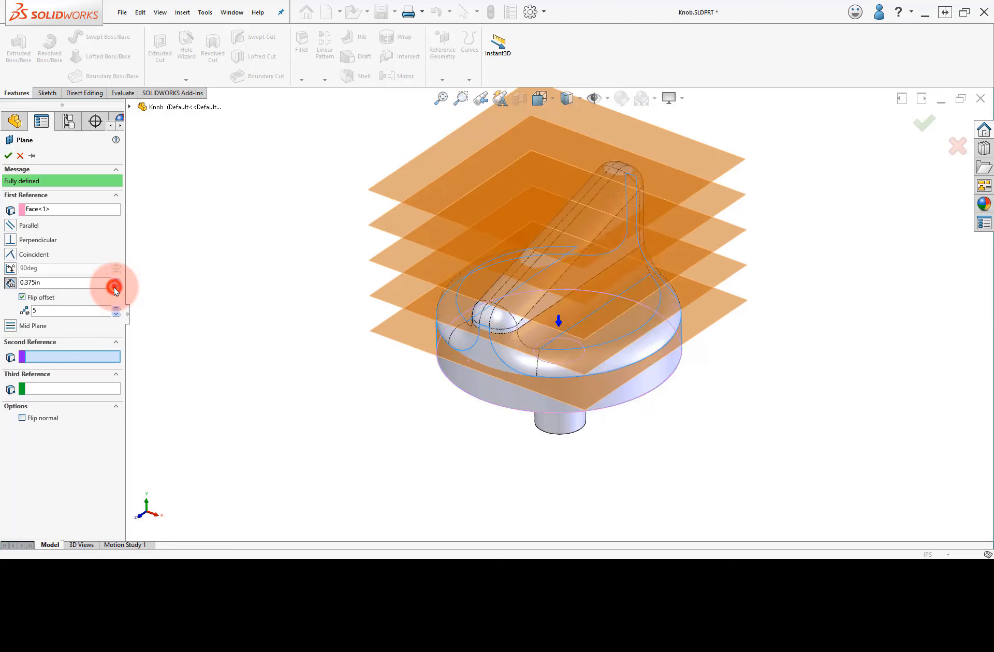
{"action": "left_click", "coordinate": [116, 285]}
{"action": "left_click", "coordinate": [116, 286]}
{"action": "middle_click_drag", "start_coordinate": [262, 333], "coordinate": [265, 280]}
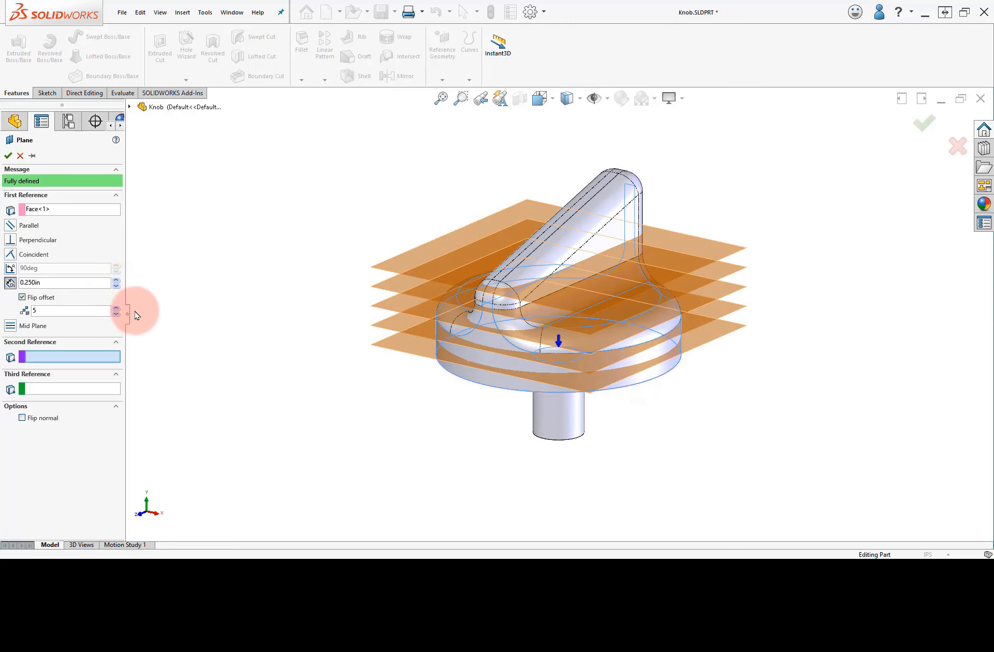
Set the number of planes to 1, finish the offset plane and clear the selection.
{"action": "left_click", "coordinate": [116, 314]}
{"action": "left_click", "coordinate": [115, 314]}
{"action": "left_click", "coordinate": [115, 314]}
{"action": "left_click", "coordinate": [116, 313]}
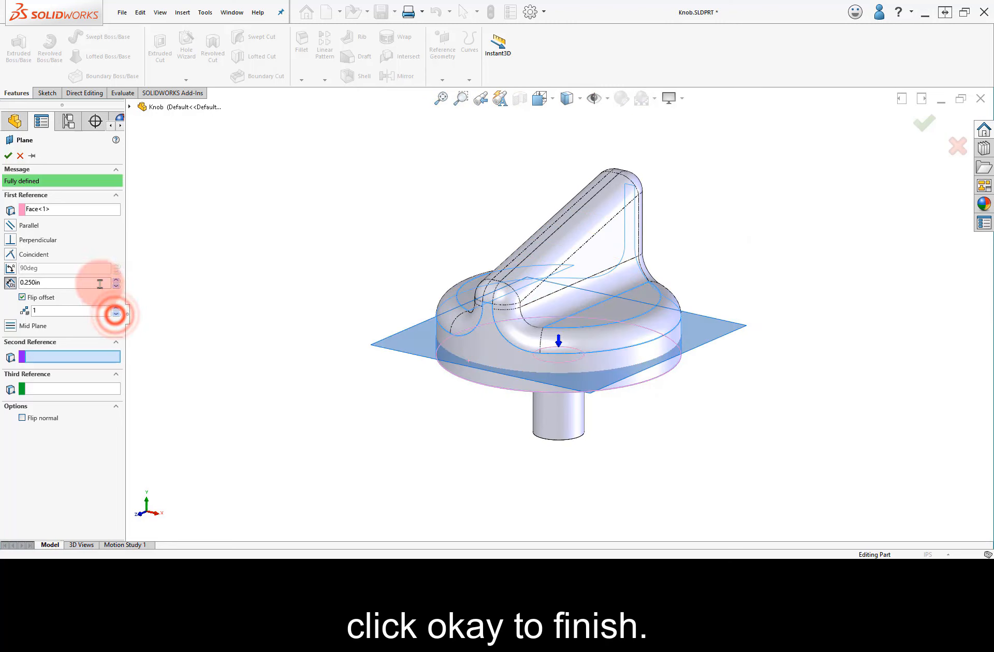
{"action": "left_click", "coordinate": [8, 156]}
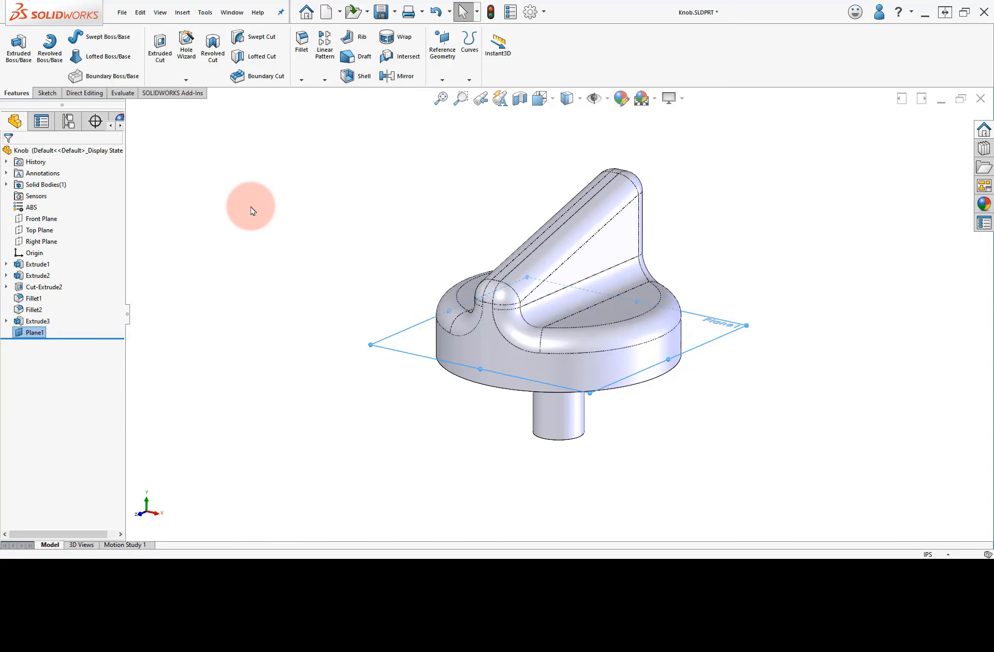
{"action": "middle_click_drag", "start_coordinate": [310, 213], "coordinate": [324, 249]}
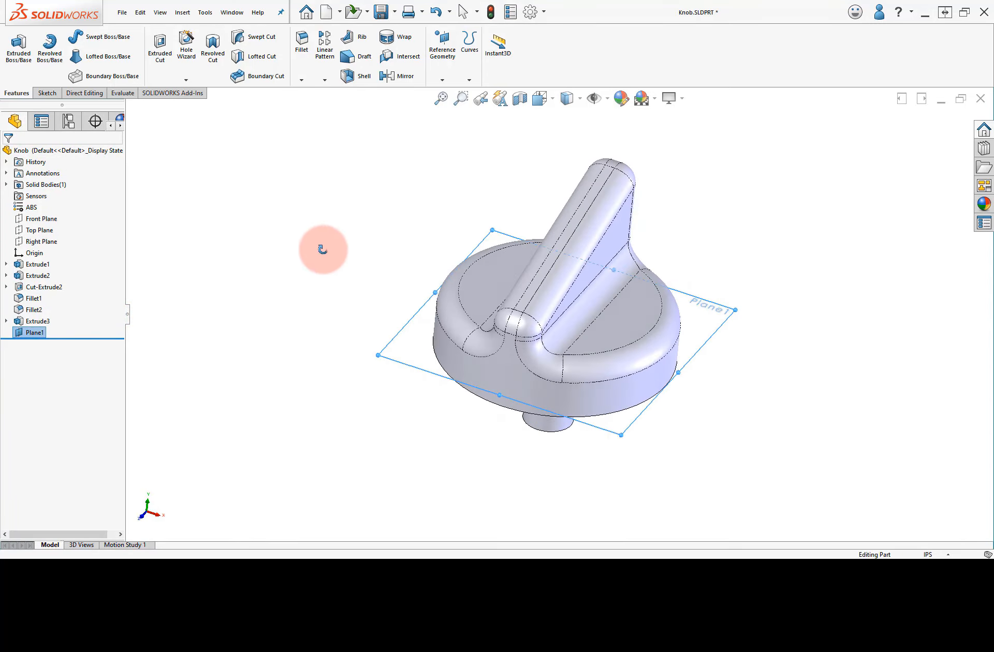
{"action": "left_click", "coordinate": [321, 253]}
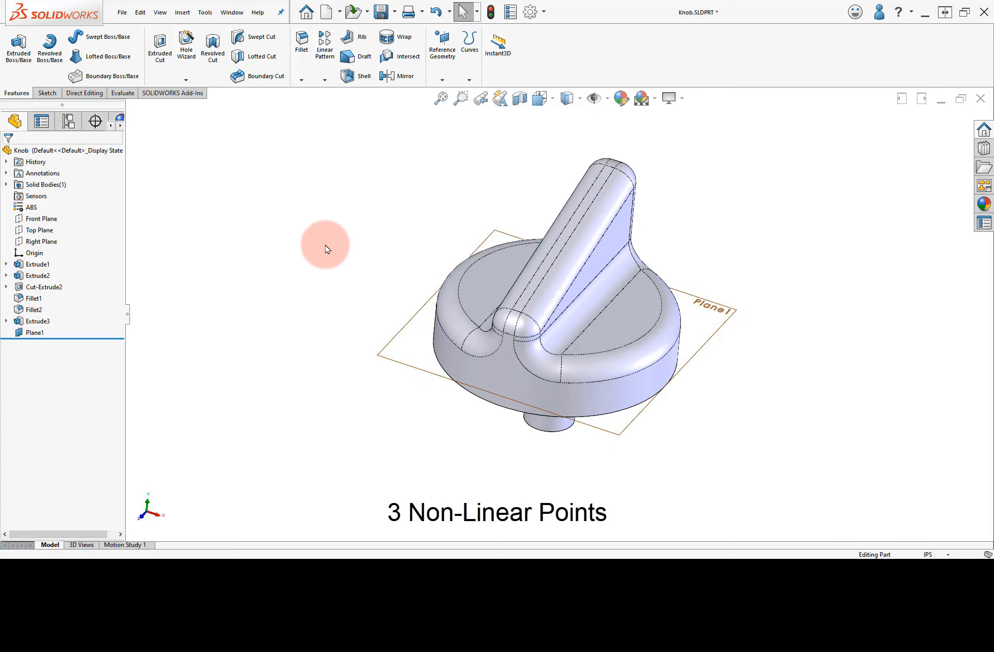
Create a reference plane through three vertices: both ends of the handle's upright rear edge and one beside the handle's front end on its other side.
{"action": "left_click", "coordinate": [452, 69]}
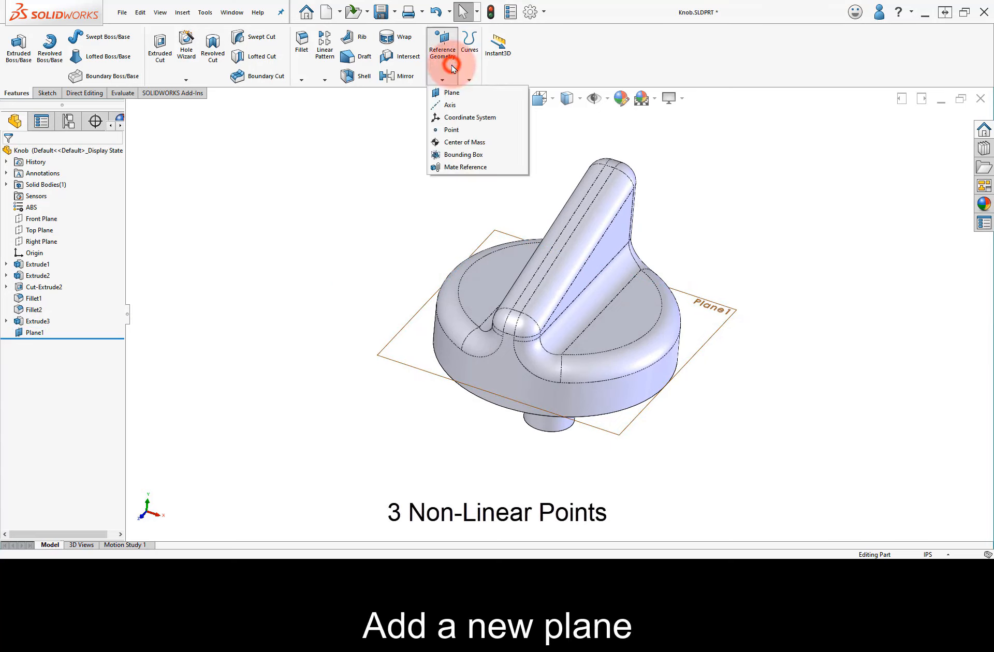
{"action": "left_click", "coordinate": [465, 94]}
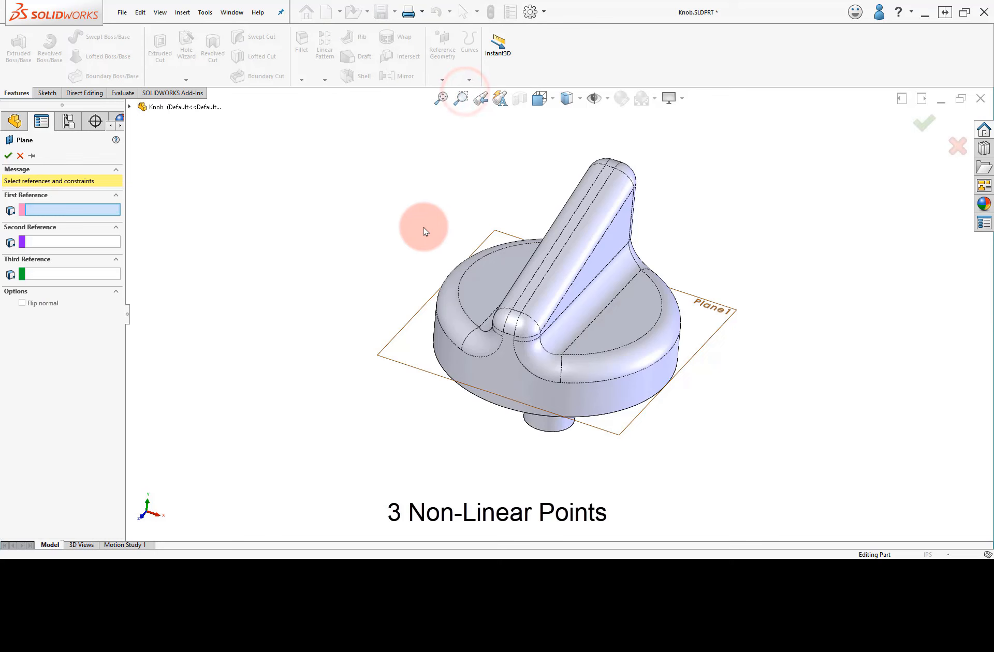
{"action": "middle_click_drag", "start_coordinate": [421, 226], "coordinate": [393, 218]}
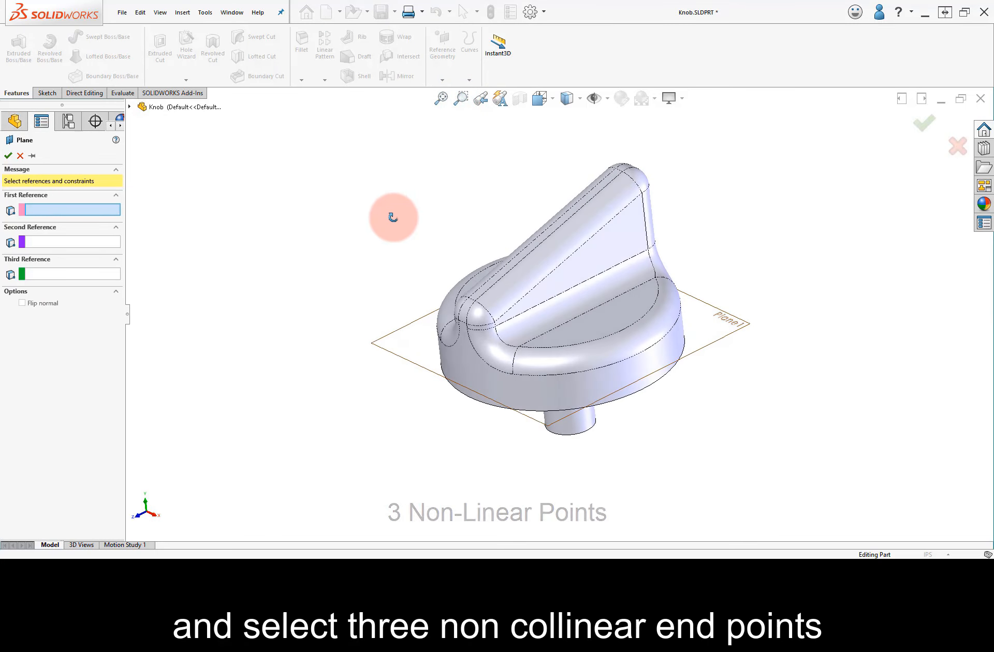
{"action": "left_click", "coordinate": [642, 193]}
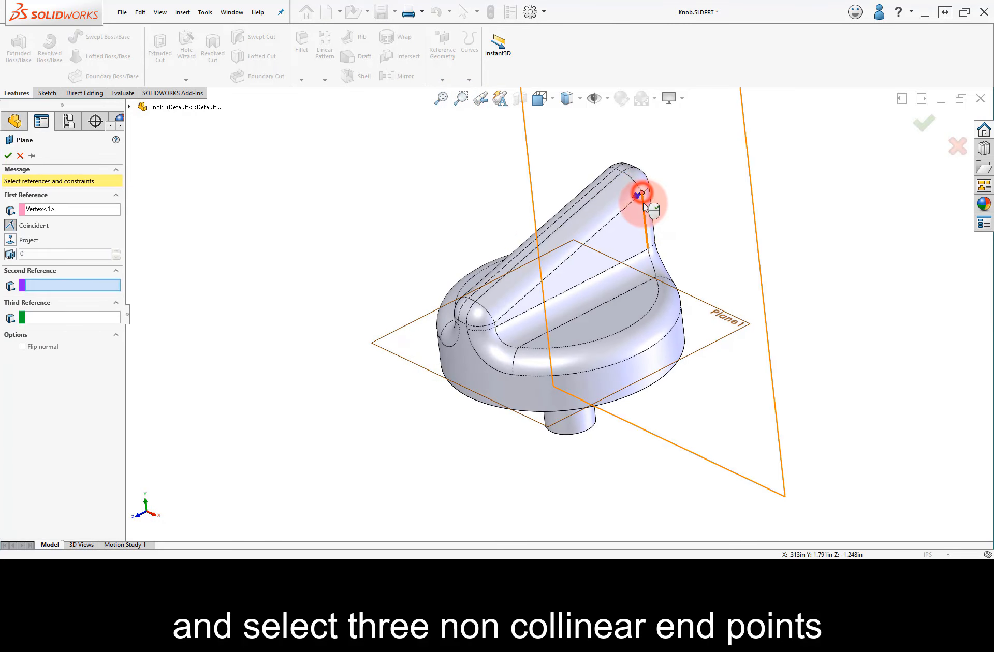
{"action": "left_click", "coordinate": [647, 251]}
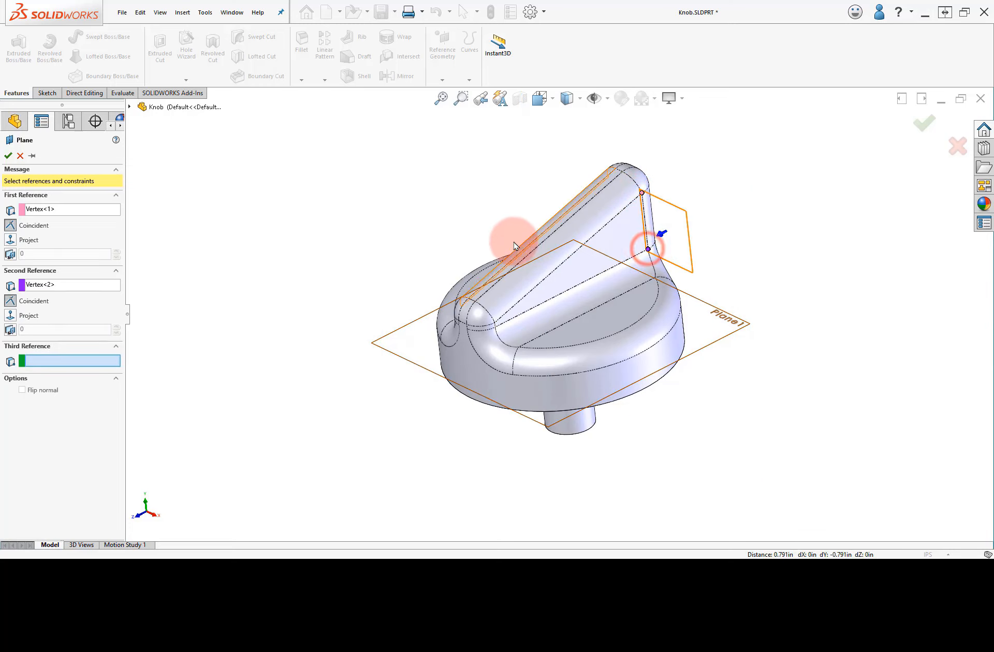
{"action": "middle_click_drag", "start_coordinate": [512, 239], "coordinate": [493, 326]}
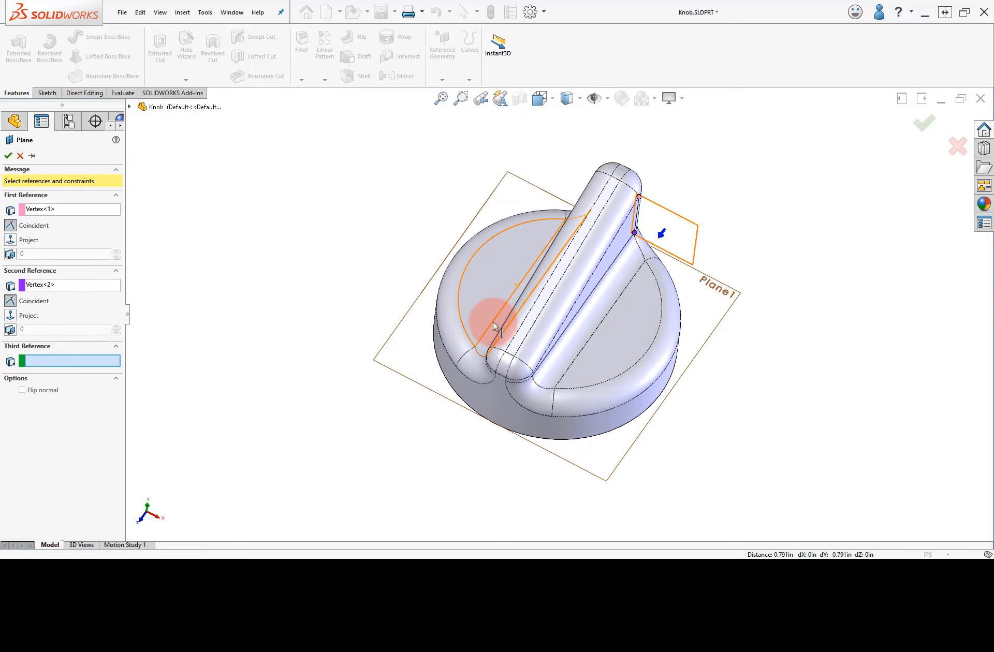
{"action": "left_click", "coordinate": [474, 348]}
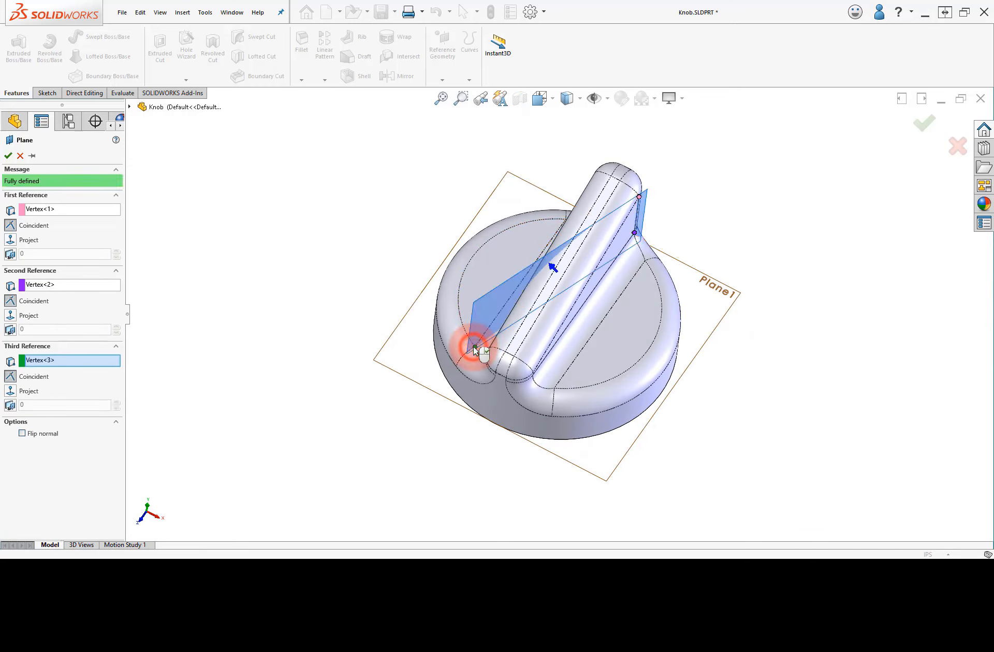
{"action": "middle_click_drag", "start_coordinate": [395, 327], "coordinate": [377, 216]}
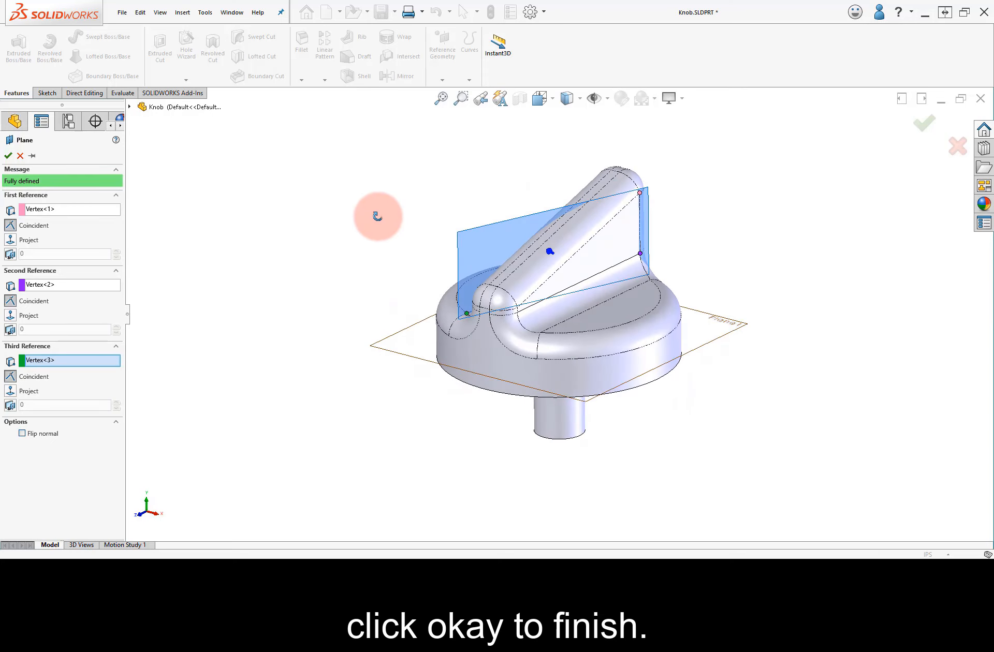
{"action": "left_click", "coordinate": [8, 156]}
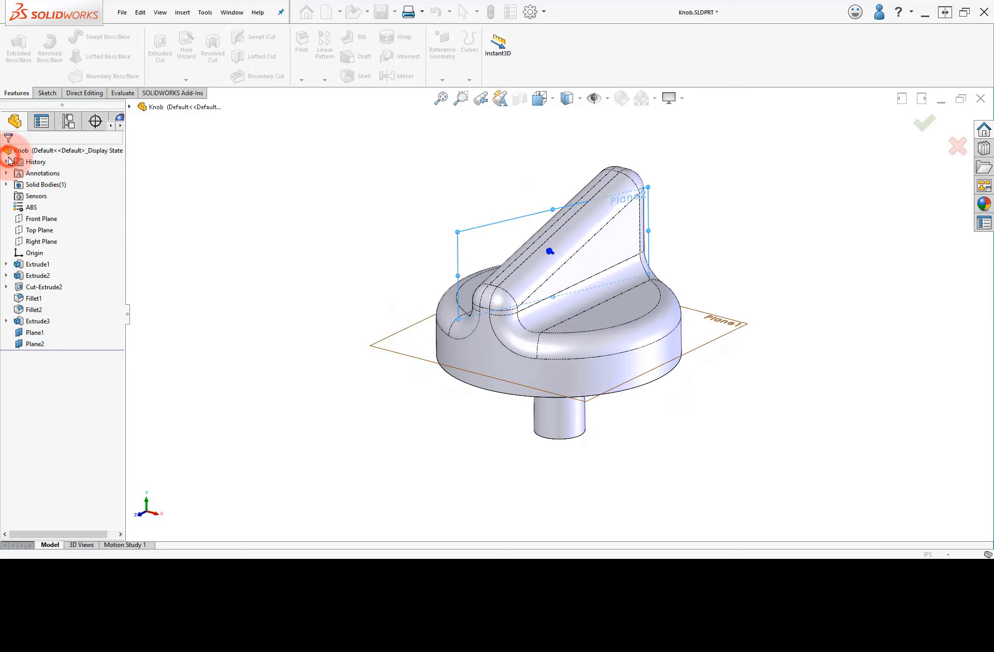
Resize the three-point plane so its borders extend above the handle and below the knob's stem.
{"action": "left_click_drag", "start_coordinate": [552, 207], "coordinate": [552, 158]}
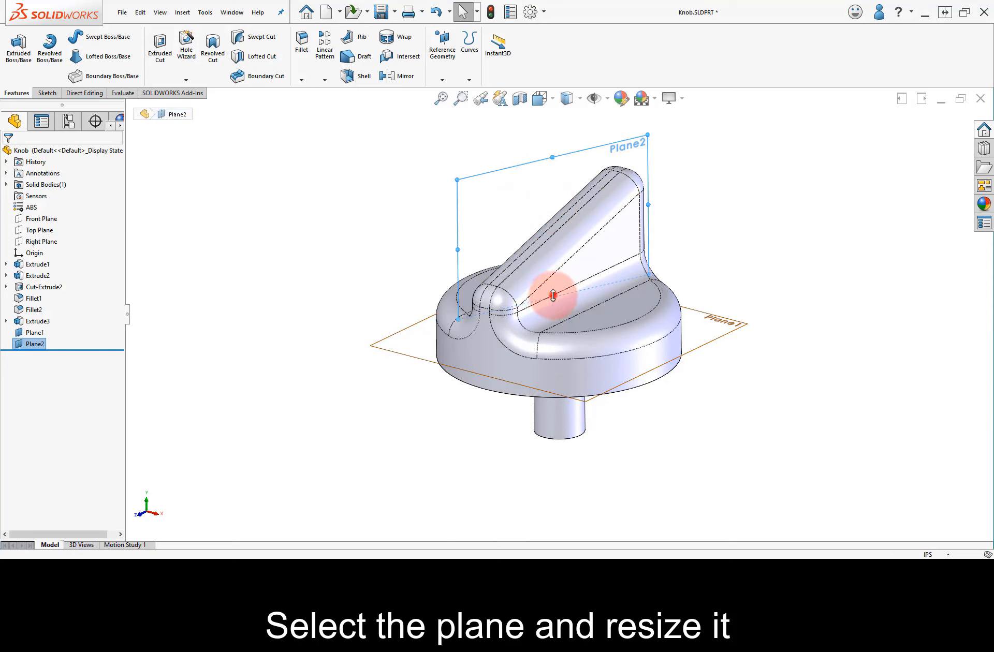
{"action": "left_click_drag", "start_coordinate": [553, 295], "coordinate": [551, 430]}
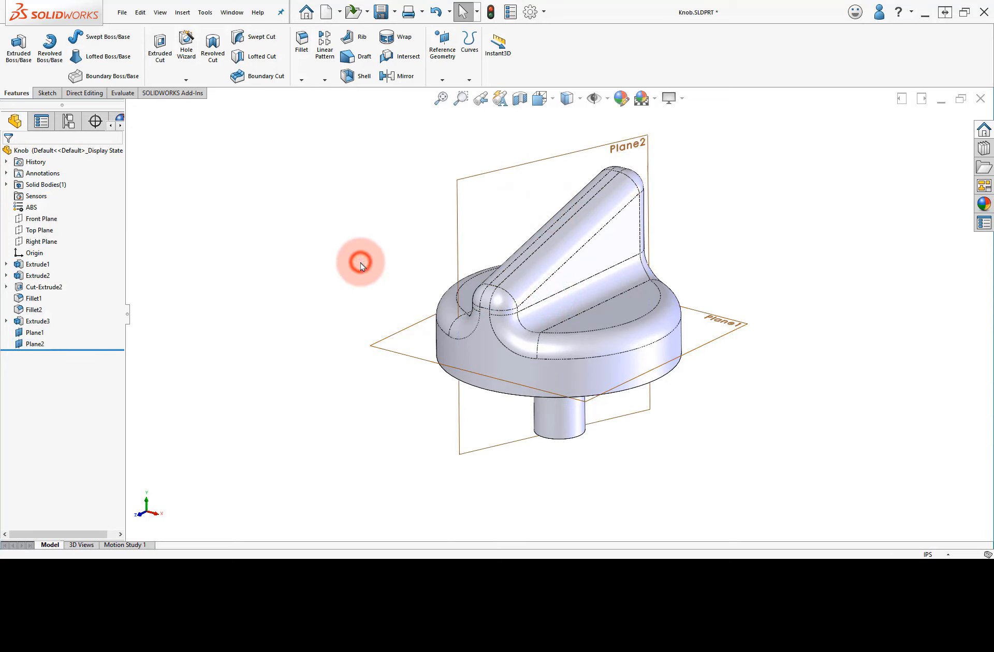
Hide Plane1 and Plane2 and clear the selection.
{"action": "middle_click_drag", "start_coordinate": [362, 262], "coordinate": [366, 304]}
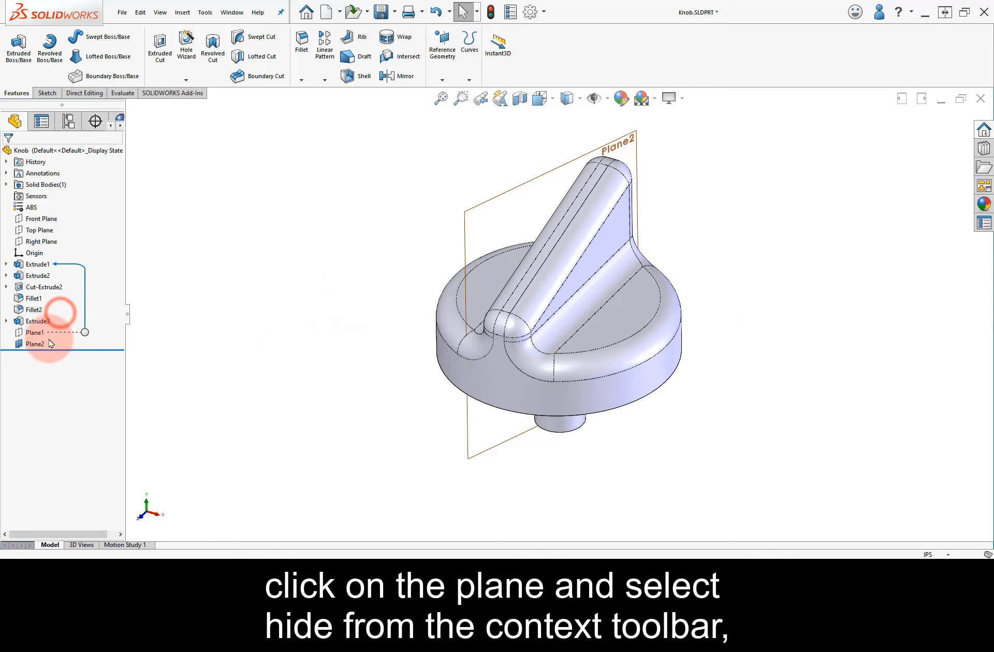
{"action": "left_click", "coordinate": [36, 344]}
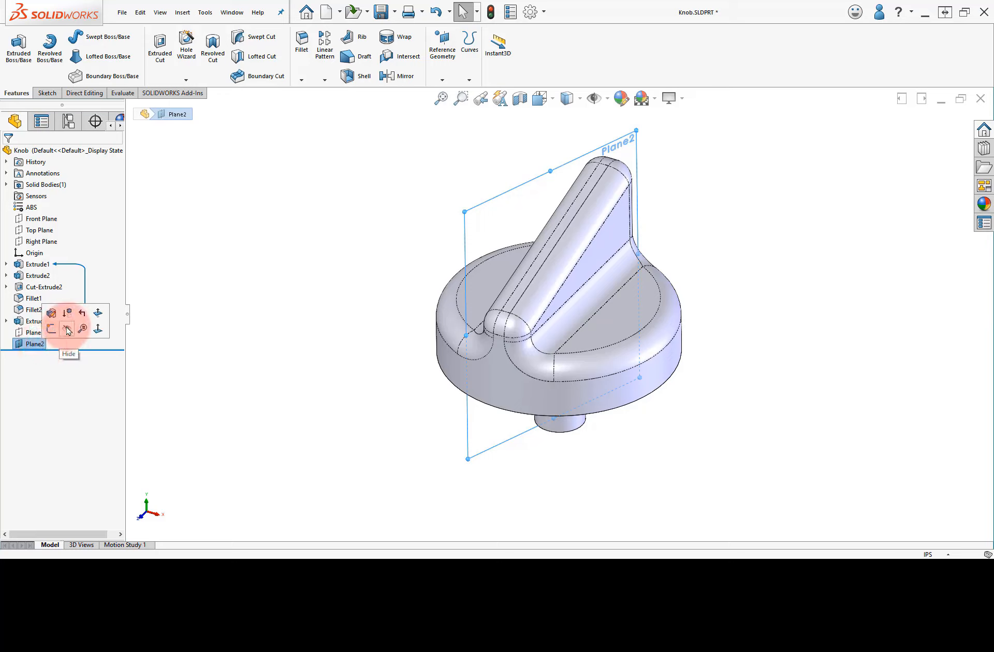
{"action": "left_click", "coordinate": [68, 330]}
{"action": "left_click", "coordinate": [209, 315]}
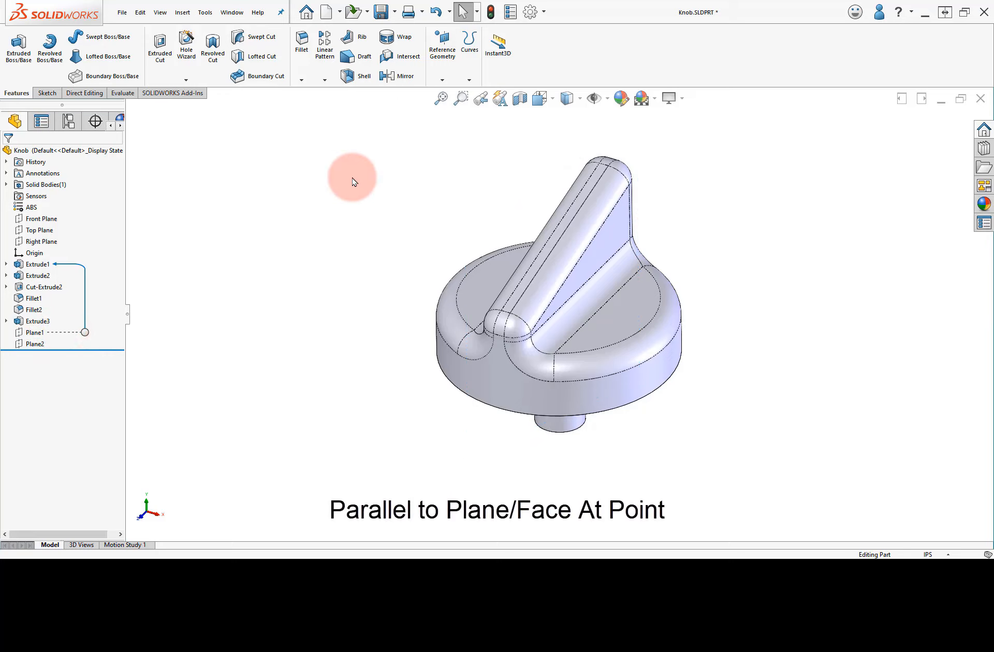
Create a reference plane parallel to the knob's flat underside, passing through the vertex near the handle's peak.
{"action": "left_click", "coordinate": [449, 59]}
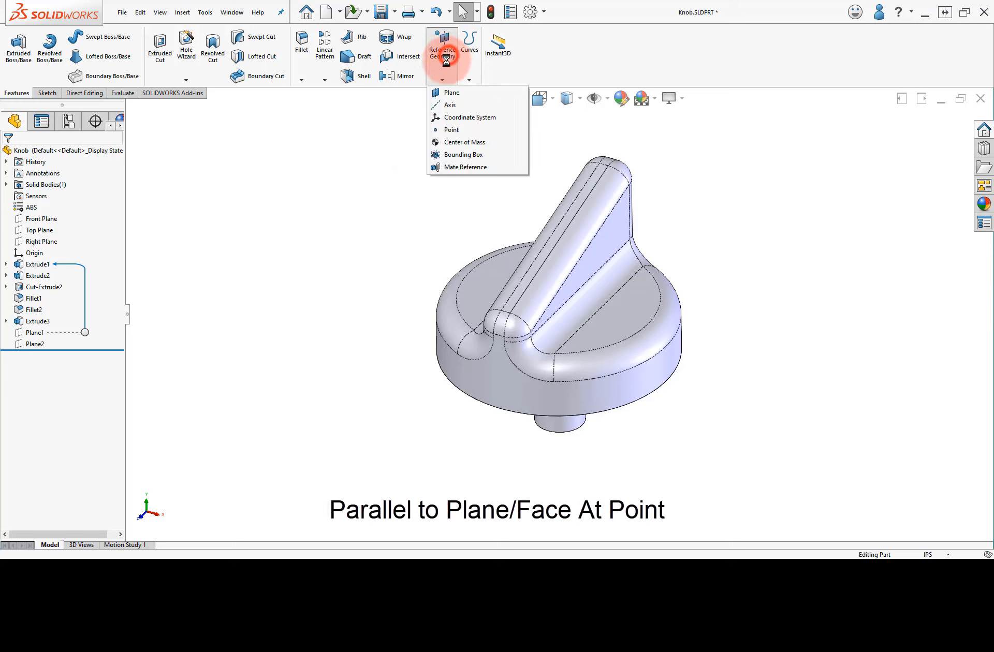
{"action": "left_click", "coordinate": [456, 93]}
{"action": "middle_click_drag", "start_coordinate": [417, 237], "coordinate": [377, 93]}
{"action": "left_click", "coordinate": [596, 318]}
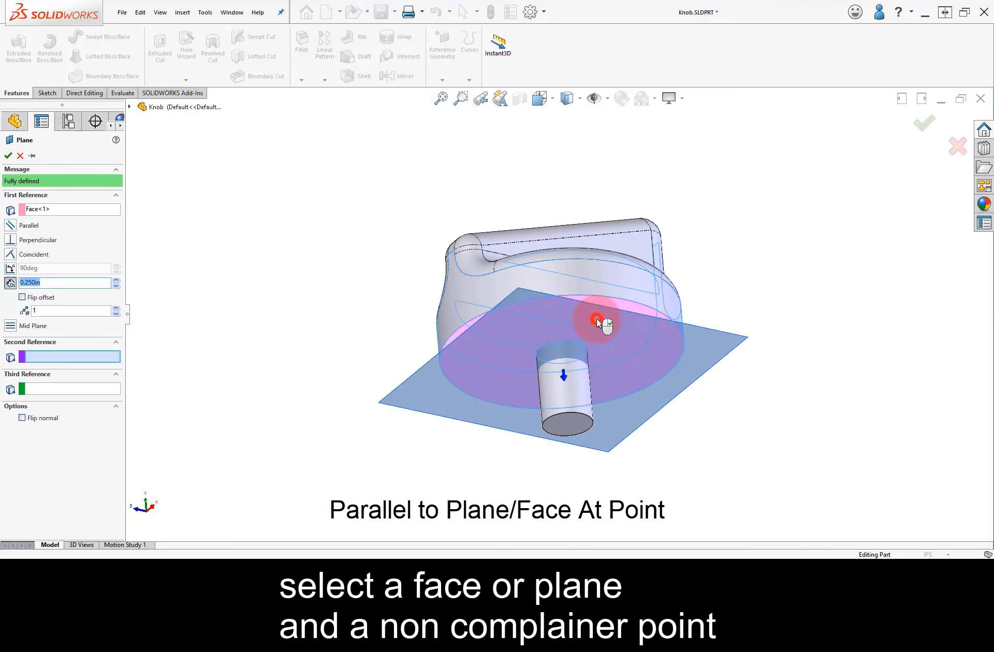
{"action": "middle_click_drag", "start_coordinate": [594, 185], "coordinate": [627, 317]}
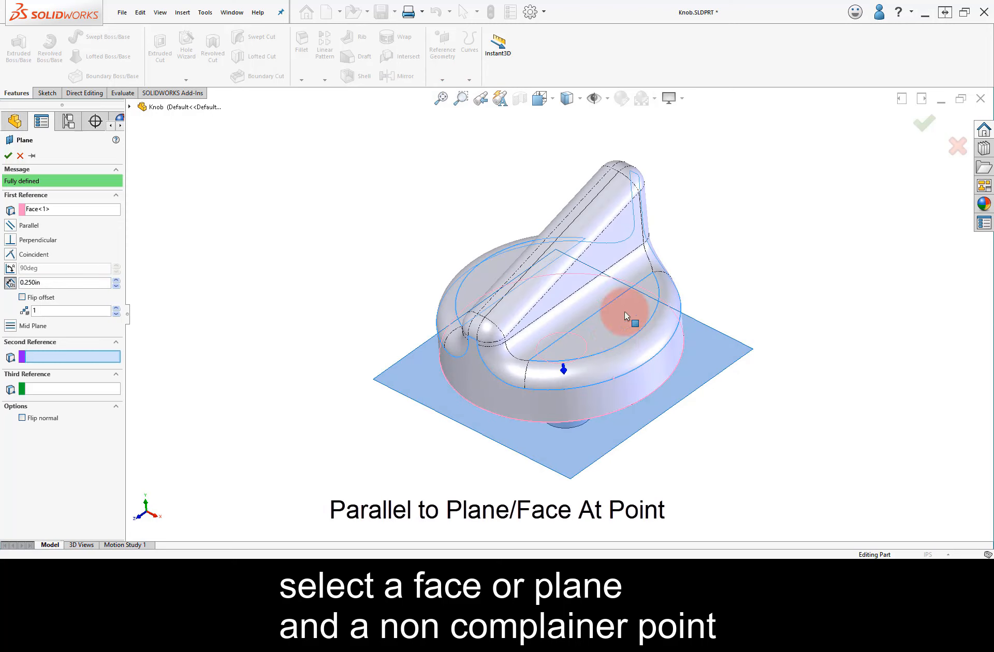
{"action": "left_click", "coordinate": [639, 192]}
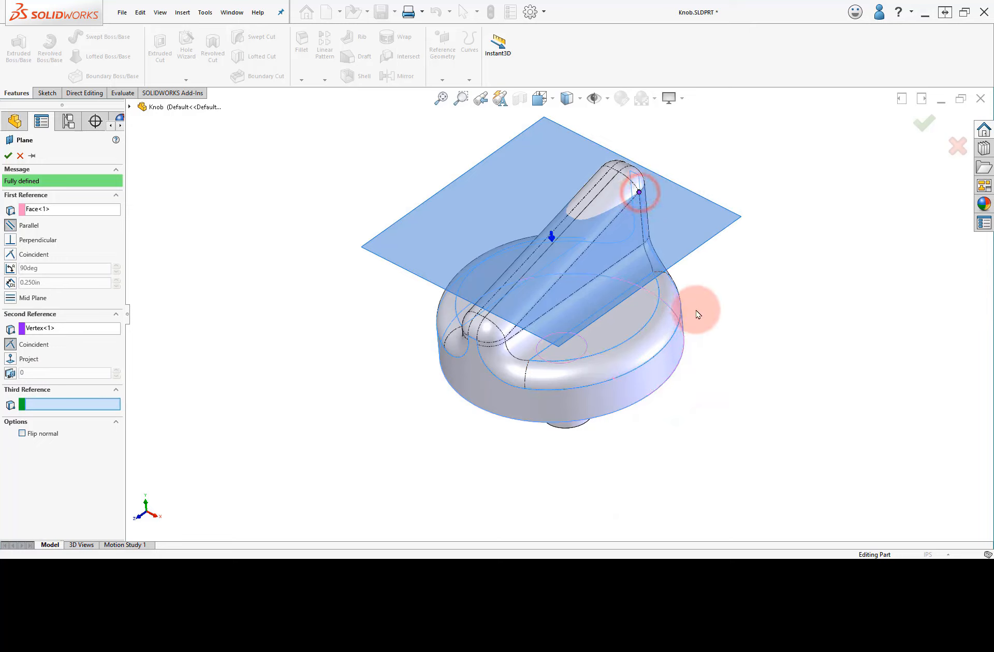
{"action": "middle_click_drag", "start_coordinate": [697, 314], "coordinate": [681, 289]}
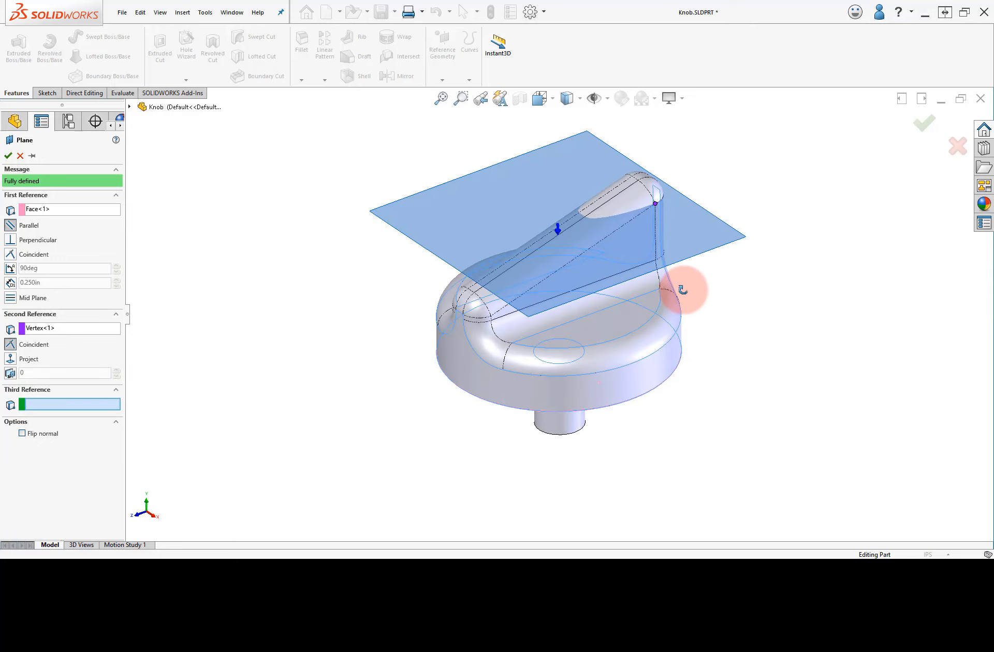
{"action": "left_click", "coordinate": [924, 133]}
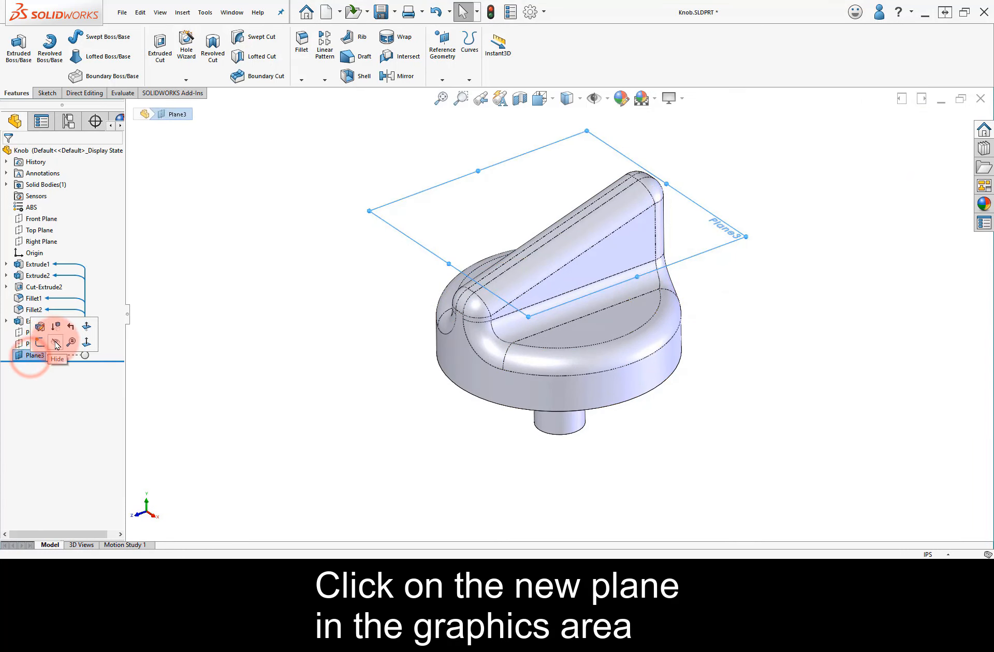
Hide the new parallel plane by selecting it in the graphics area.
{"action": "left_click", "coordinate": [224, 337]}
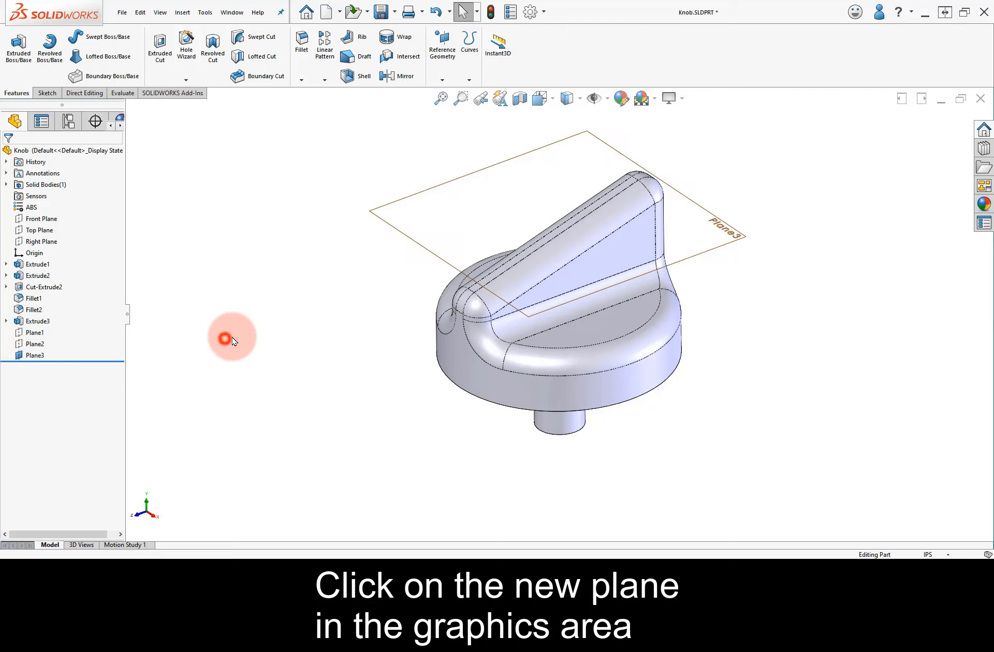
{"action": "left_click", "coordinate": [432, 207]}
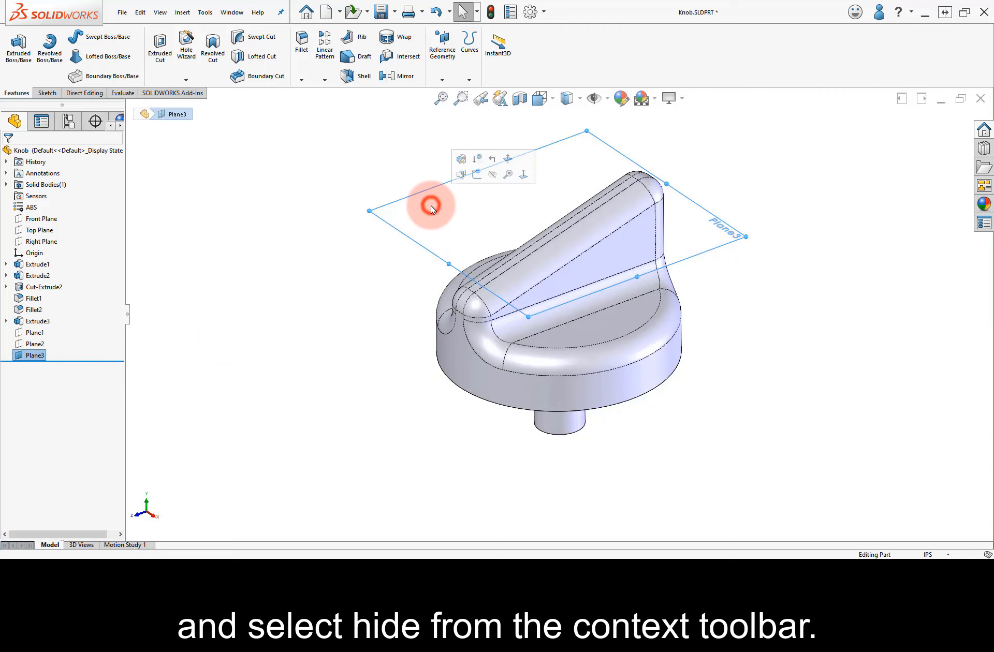
{"action": "left_click", "coordinate": [492, 177]}
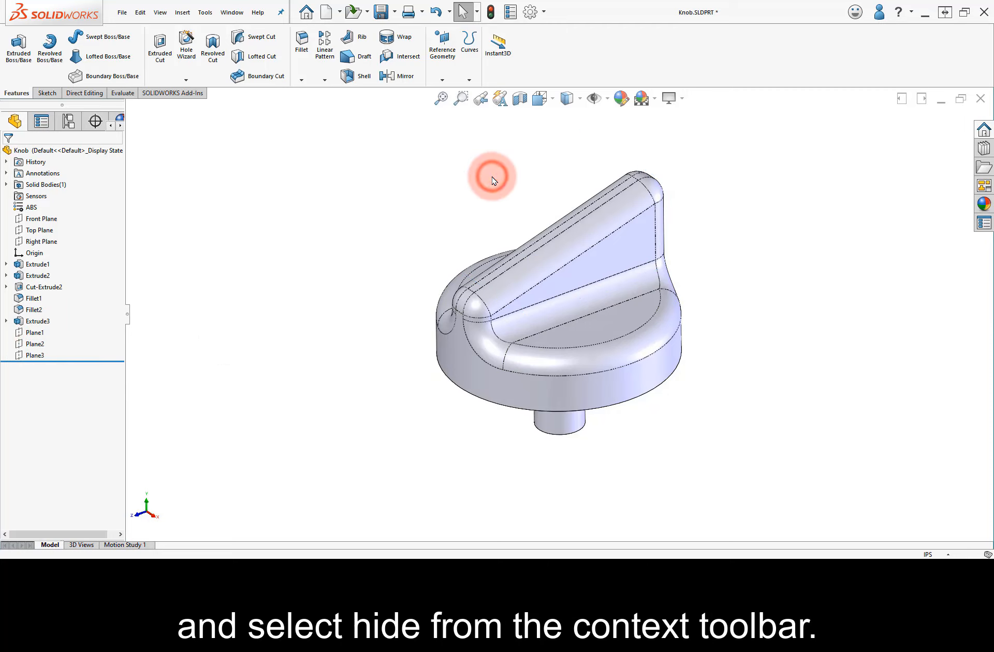
Create a reference plane perpendicular to the straight edge at the handle's base, passing through that edge's front endpoint.
{"action": "left_click", "coordinate": [440, 56]}
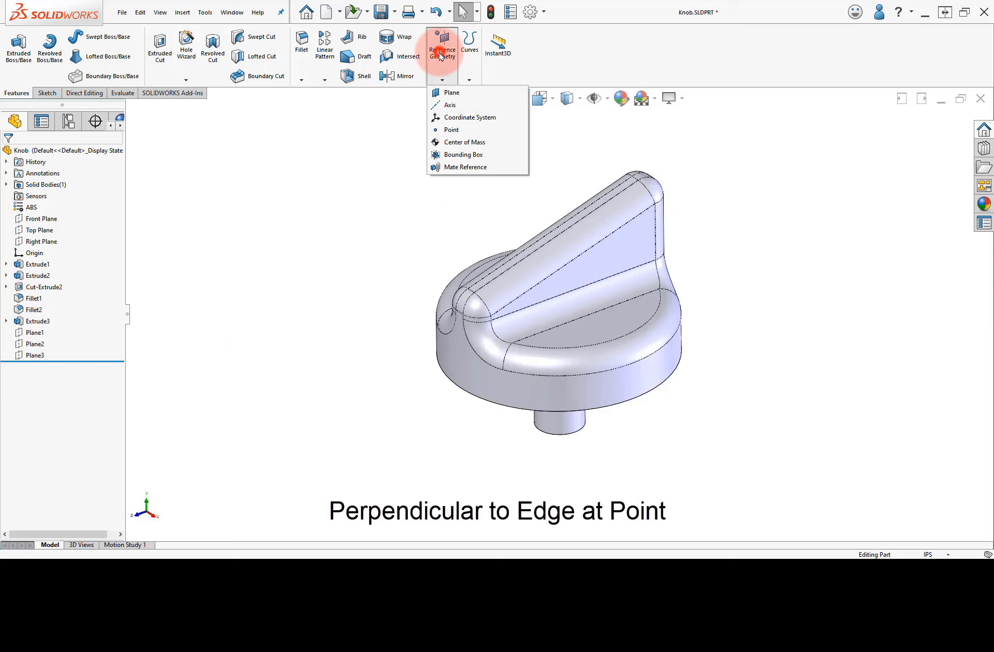
{"action": "left_click", "coordinate": [453, 92]}
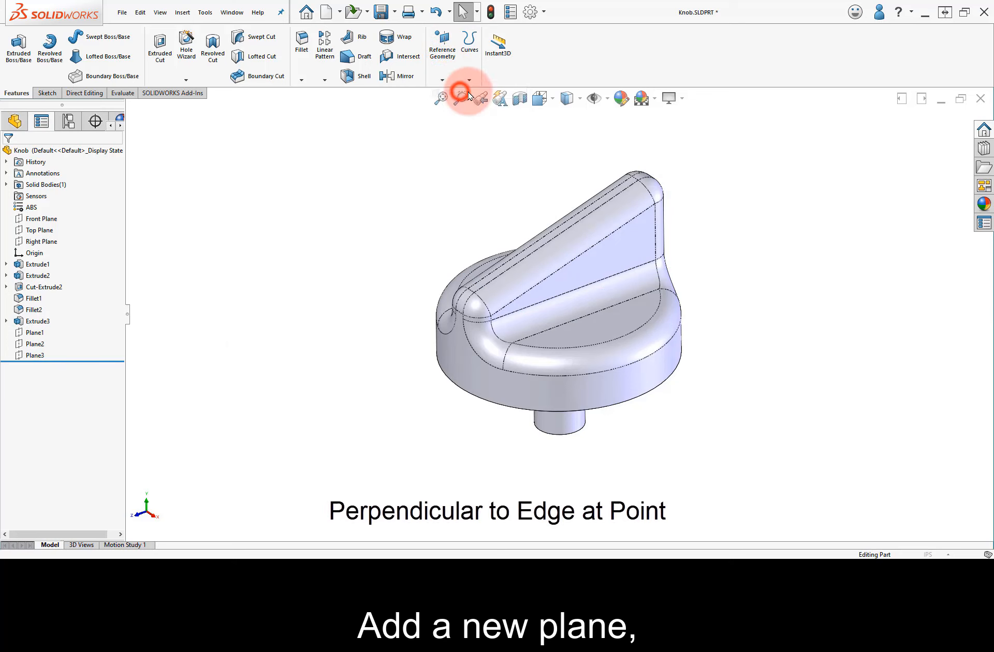
{"action": "left_click", "coordinate": [580, 323]}
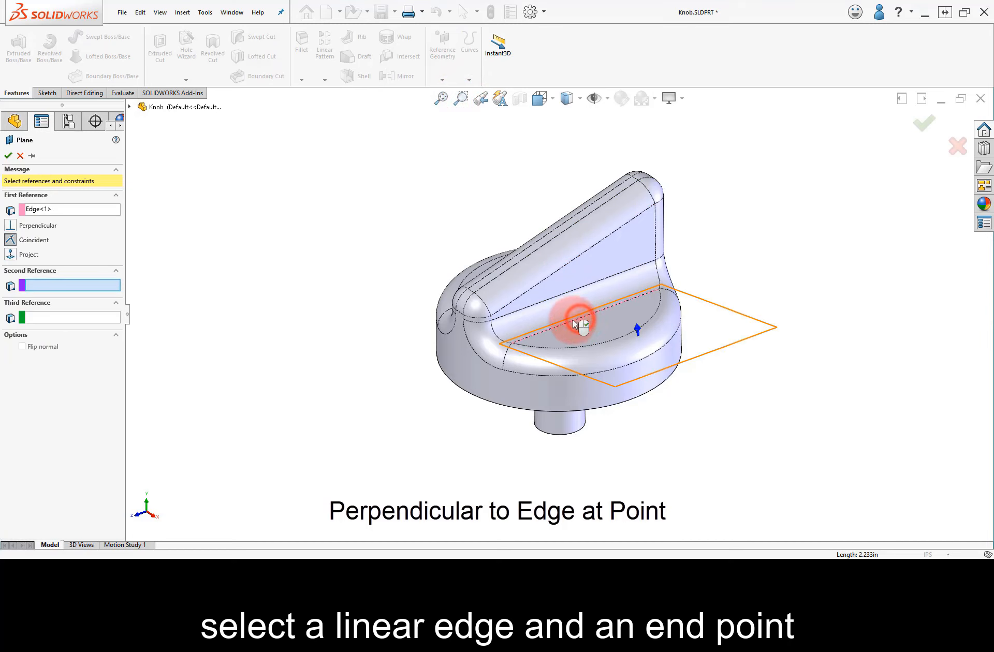
{"action": "left_click", "coordinate": [513, 343]}
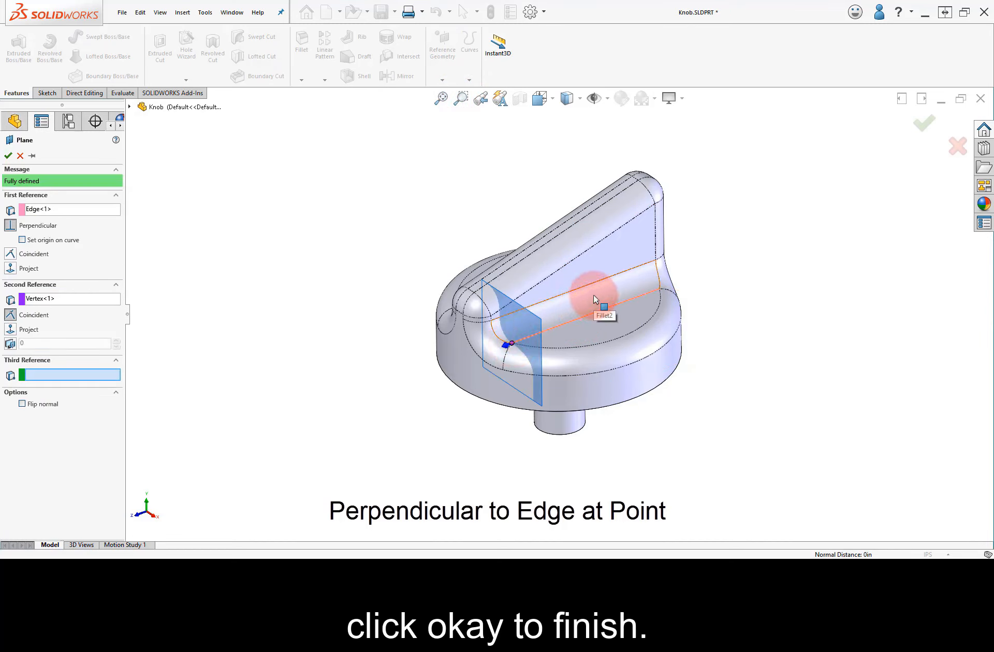
{"action": "middle_click_drag", "start_coordinate": [594, 299], "coordinate": [642, 267]}
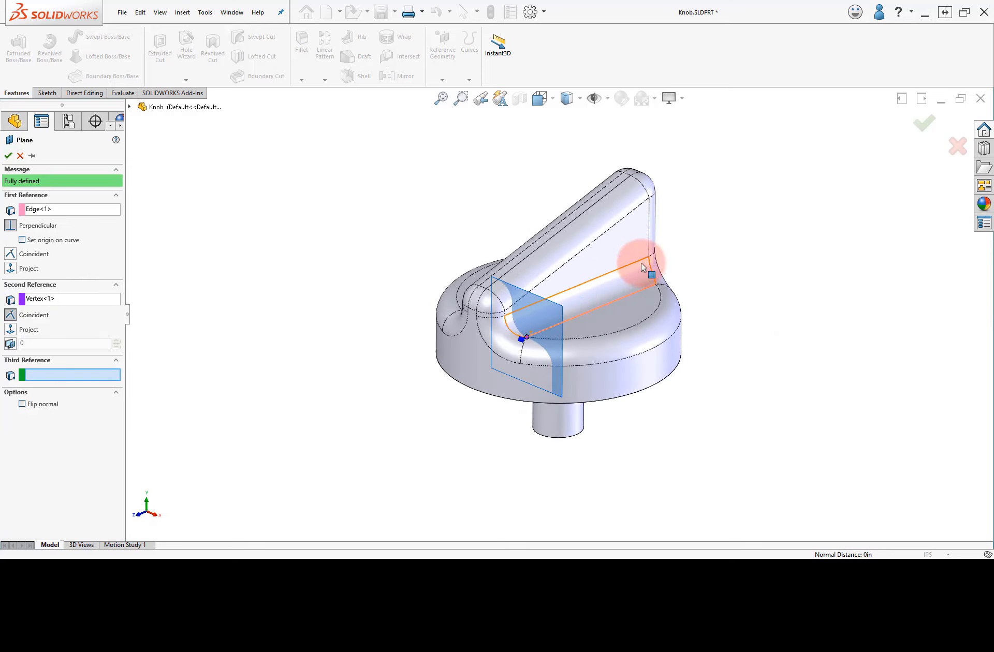
{"action": "left_click", "coordinate": [916, 123]}
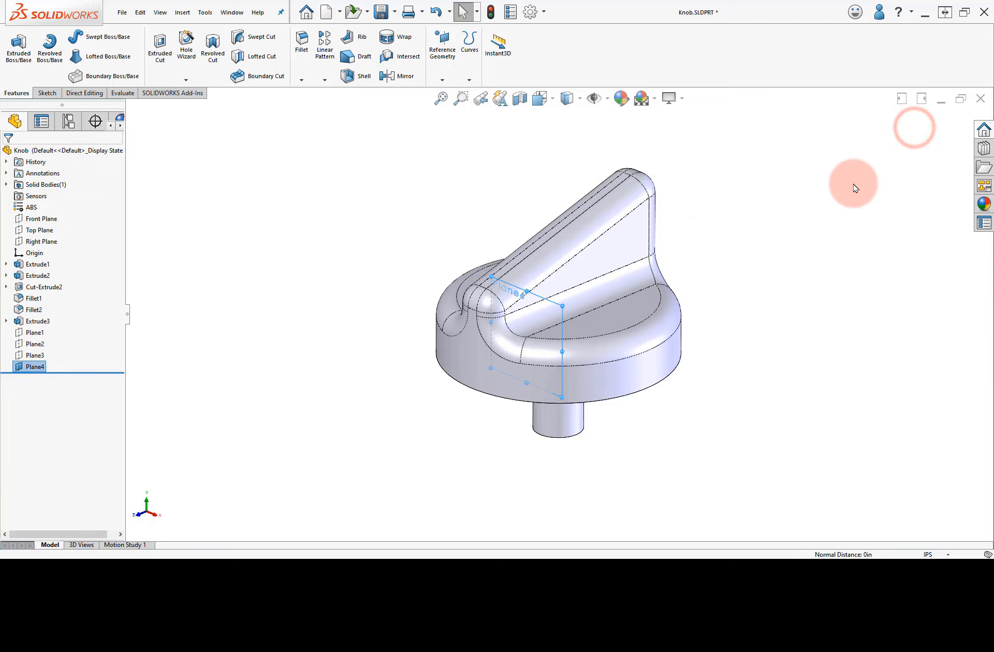
Hide the new plane perpendicular to the straight edge.
{"action": "middle_click_drag", "start_coordinate": [797, 232], "coordinate": [782, 249]}
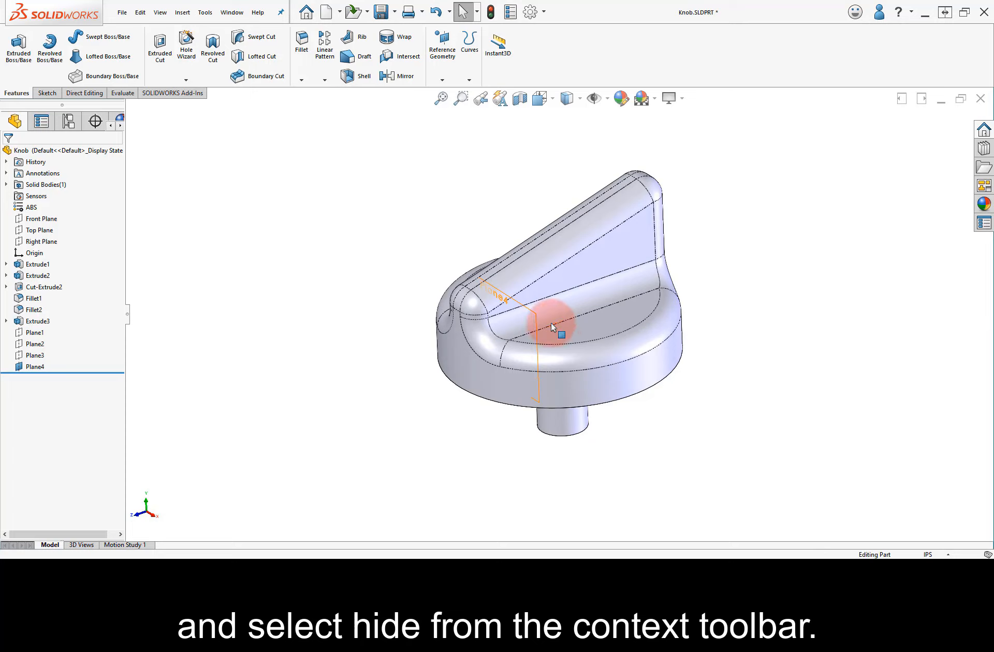
{"action": "left_click", "coordinate": [536, 320]}
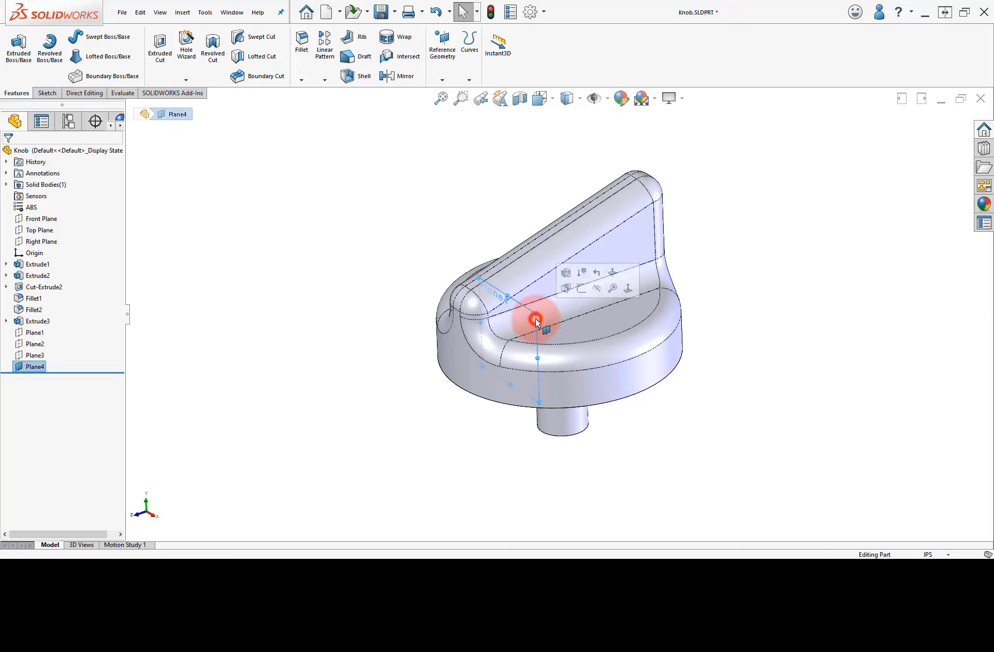
{"action": "left_click", "coordinate": [598, 289]}
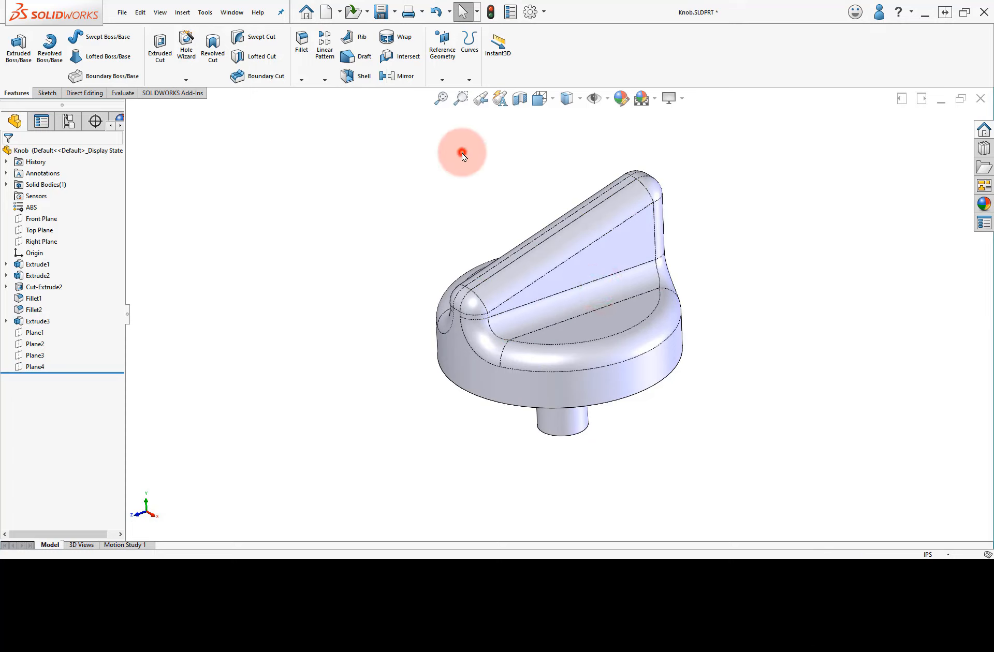
Start a reference plane from the flat recessed face beside the handle and that face's straight edge.
{"action": "left_click", "coordinate": [444, 80]}
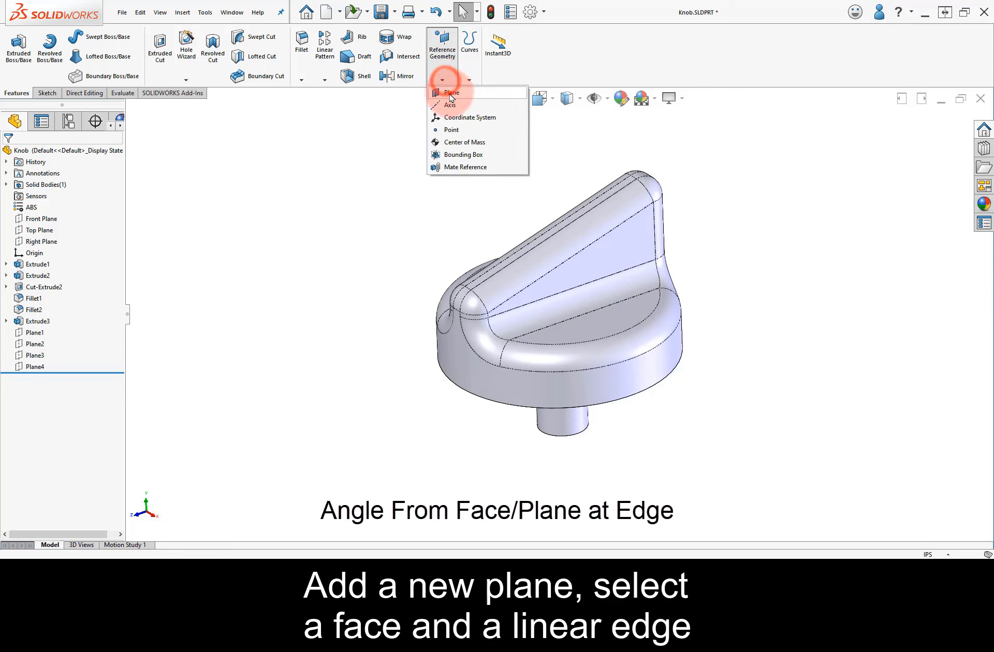
{"action": "left_click", "coordinate": [451, 93]}
{"action": "left_click", "coordinate": [600, 324]}
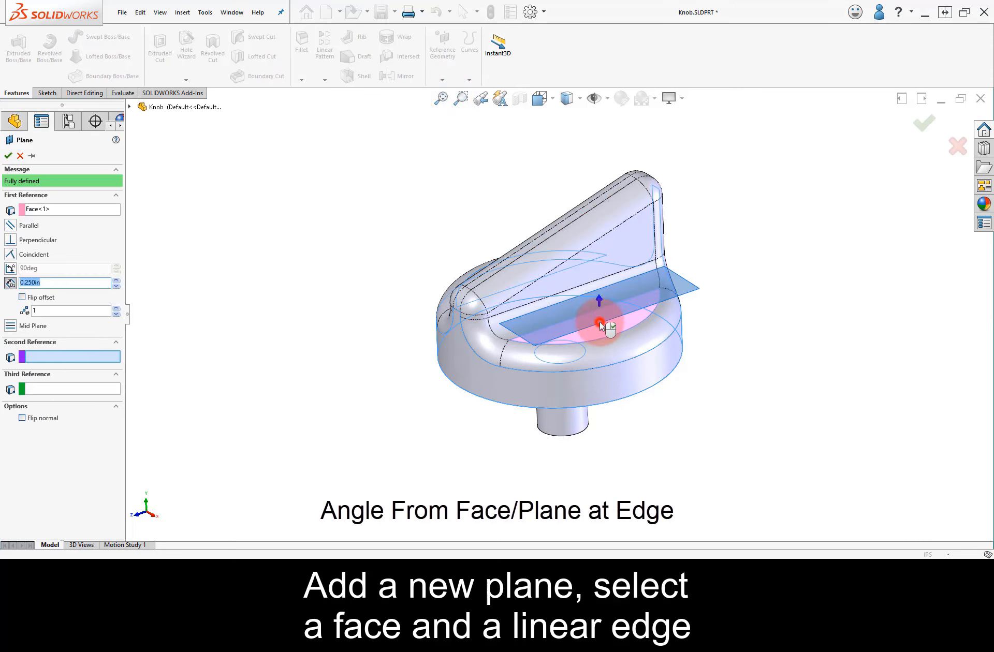
{"action": "left_click", "coordinate": [604, 308]}
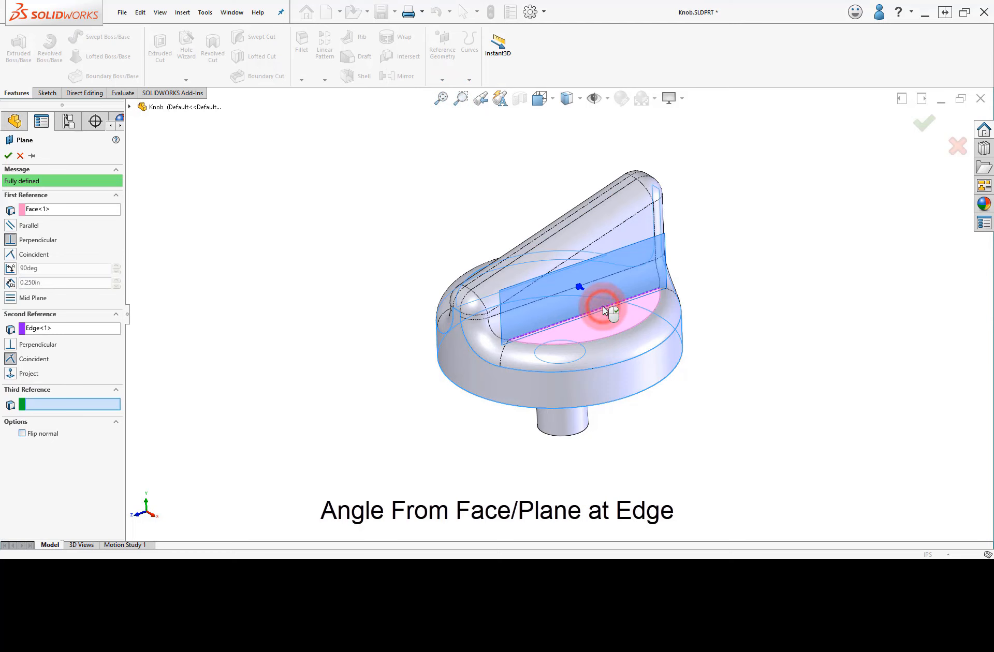
{"action": "middle_click_drag", "start_coordinate": [603, 308], "coordinate": [623, 318]}
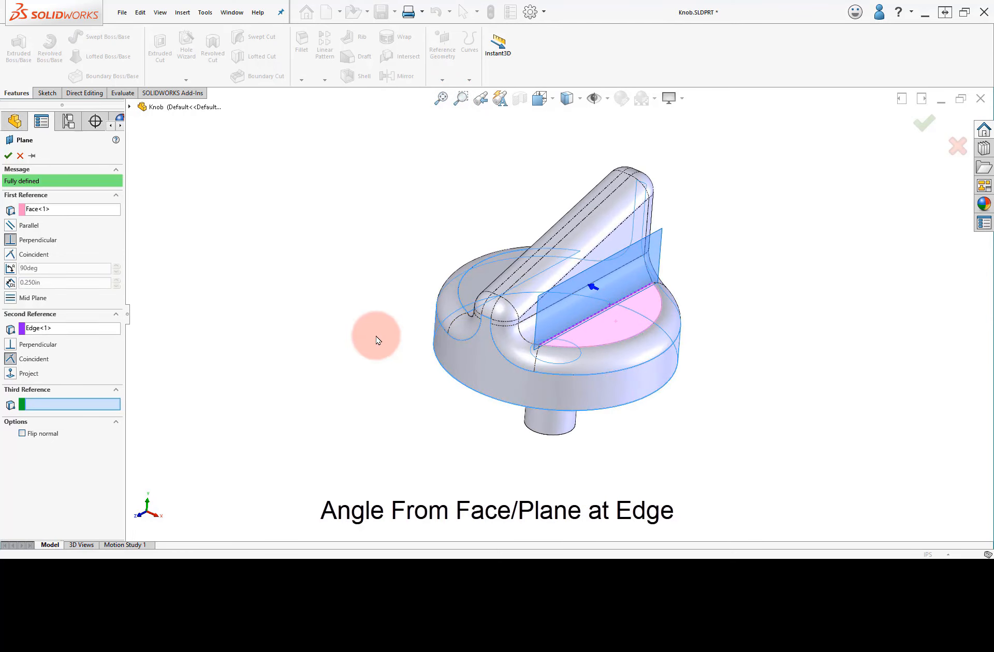
Constrain the plane at a 45° angle to the face, flip its offset direction and accept it.
{"action": "left_click", "coordinate": [10, 268]}
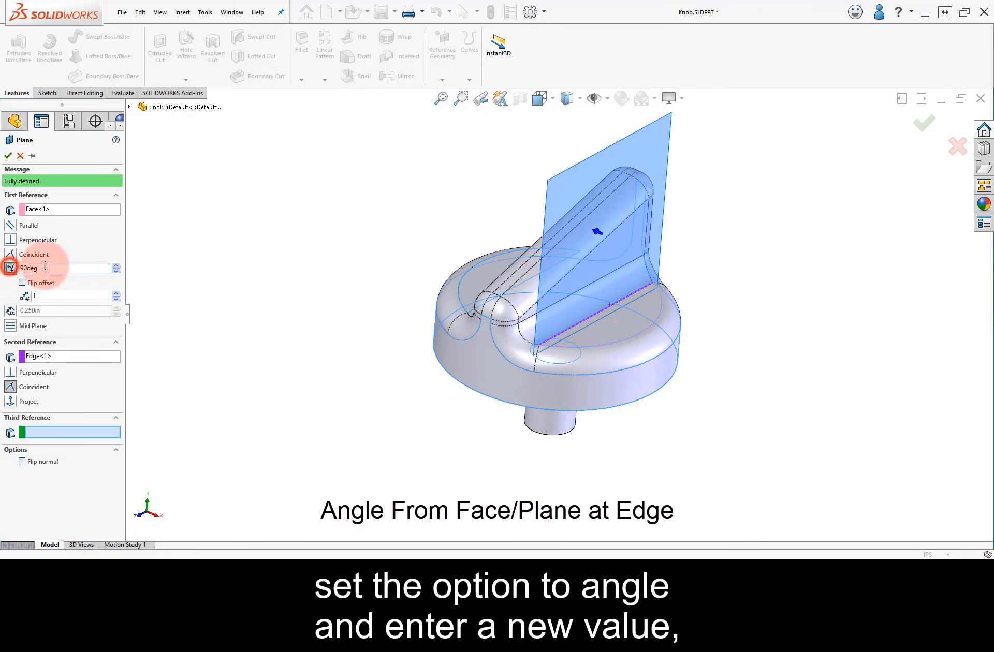
{"action": "left_click_drag", "start_coordinate": [19, 269], "coordinate": [15, 270]}
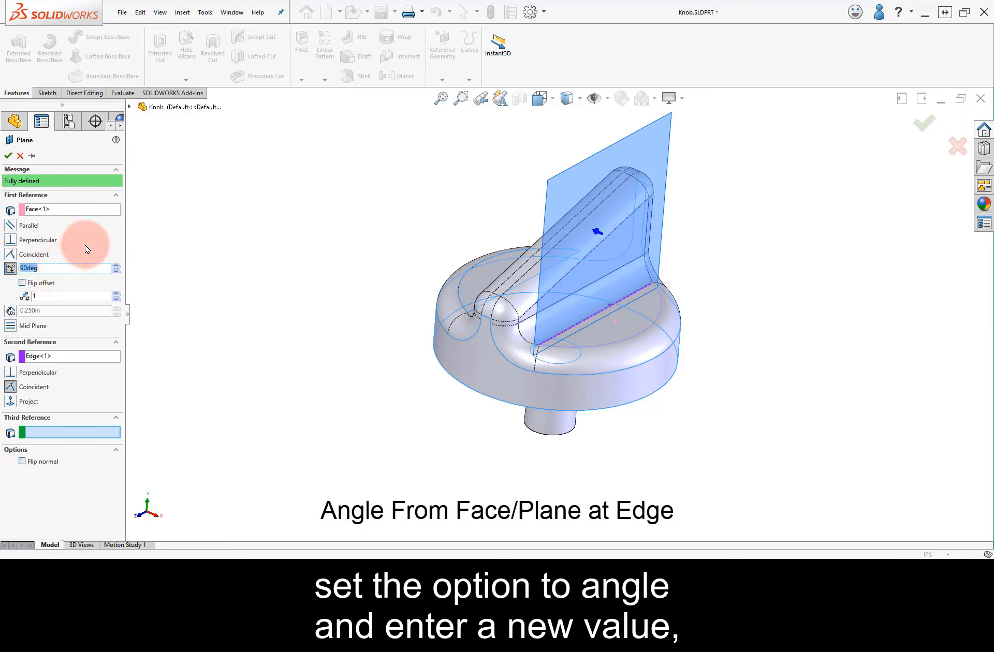
{"action": "left_click", "coordinate": [172, 273]}
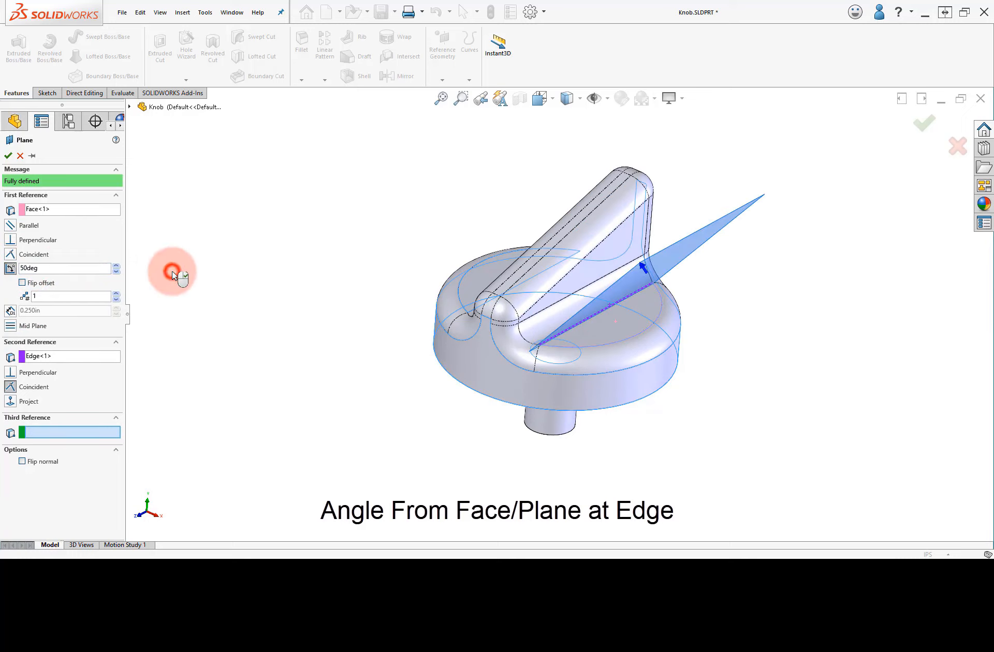
{"action": "left_click", "coordinate": [117, 273]}
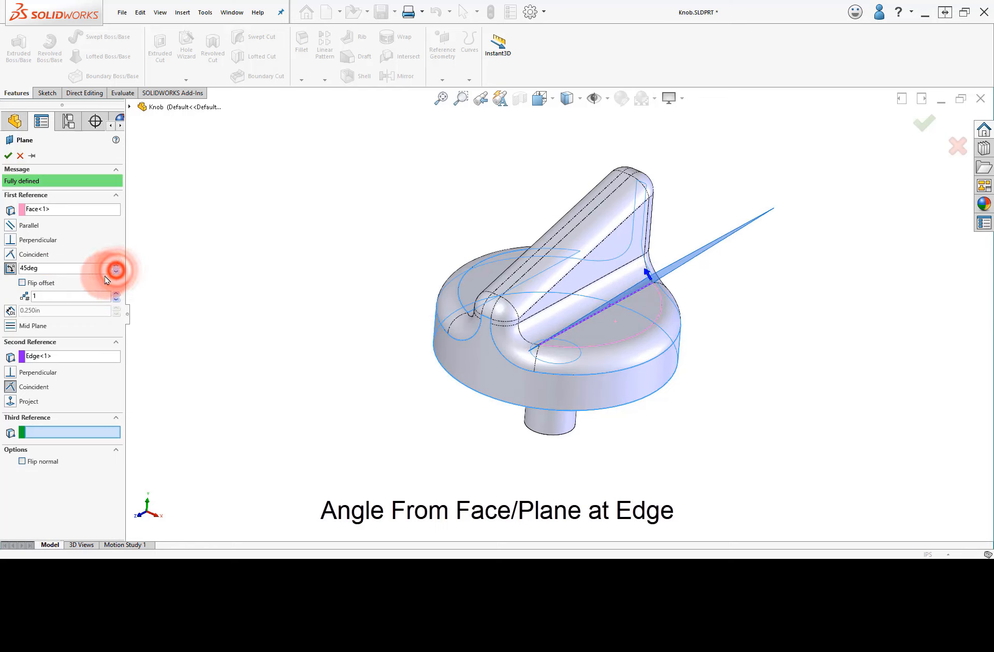
{"action": "left_click", "coordinate": [33, 283]}
{"action": "middle_click_drag", "start_coordinate": [286, 294], "coordinate": [280, 239]}
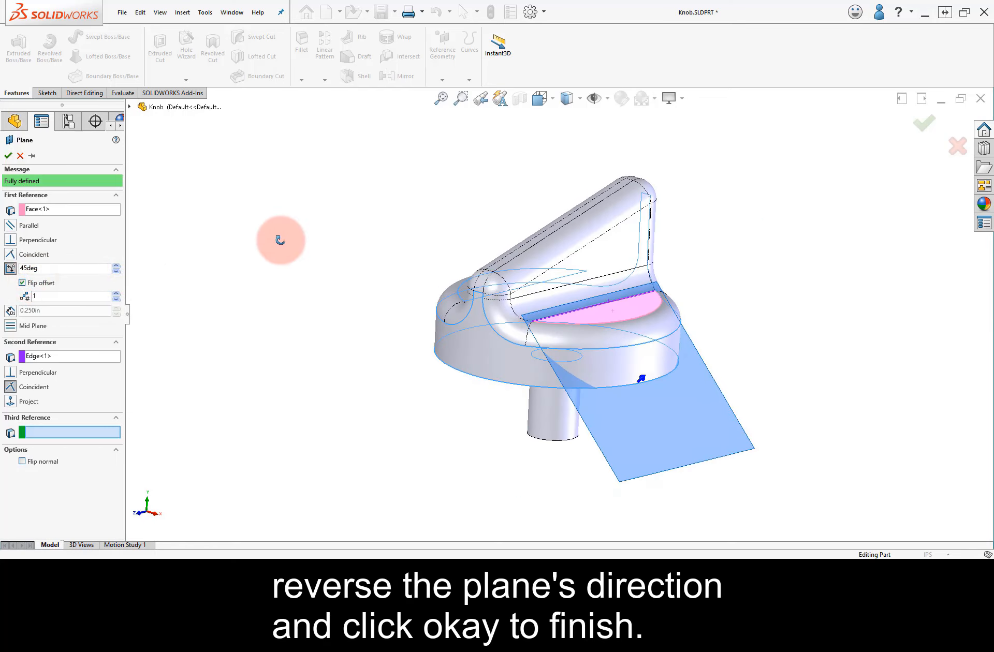
{"action": "left_click", "coordinate": [8, 155]}
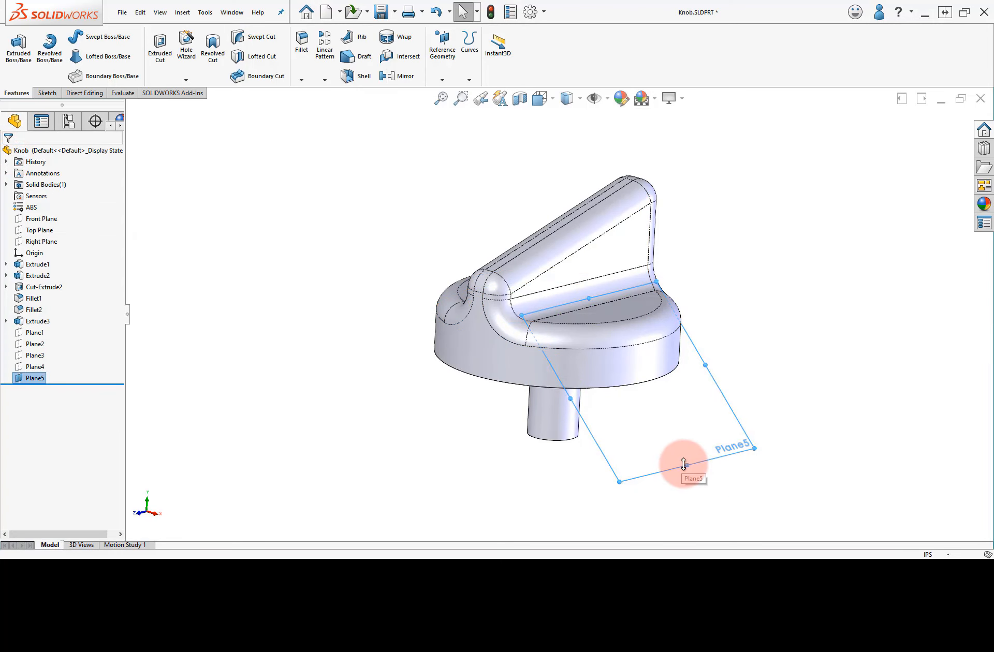
Slide the angled plane's outline upward along its slope through the knob body, and hide the plane.
{"action": "left_click_drag", "start_coordinate": [679, 459], "coordinate": [656, 369]}
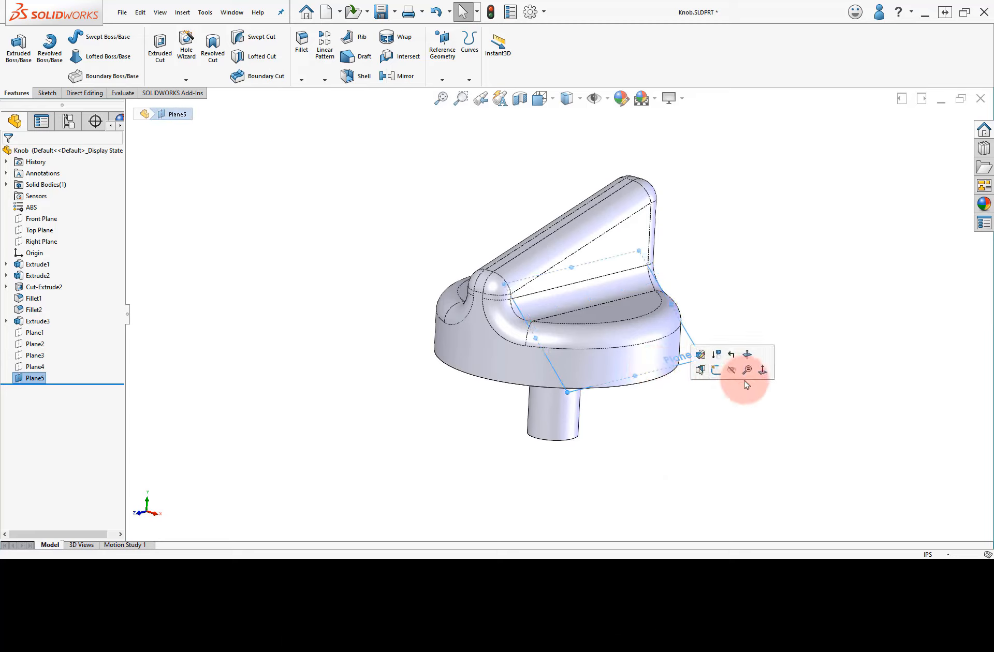
{"action": "left_click", "coordinate": [740, 419]}
{"action": "middle_click_drag", "start_coordinate": [729, 325], "coordinate": [713, 346]}
{"action": "left_click", "coordinate": [699, 337]}
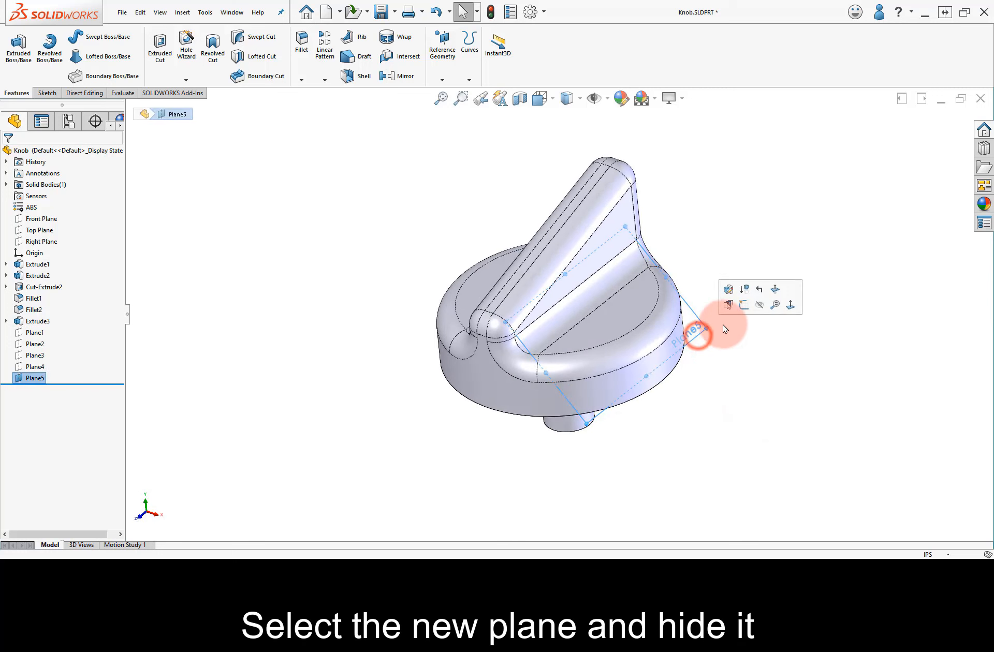
{"action": "left_click", "coordinate": [759, 305]}
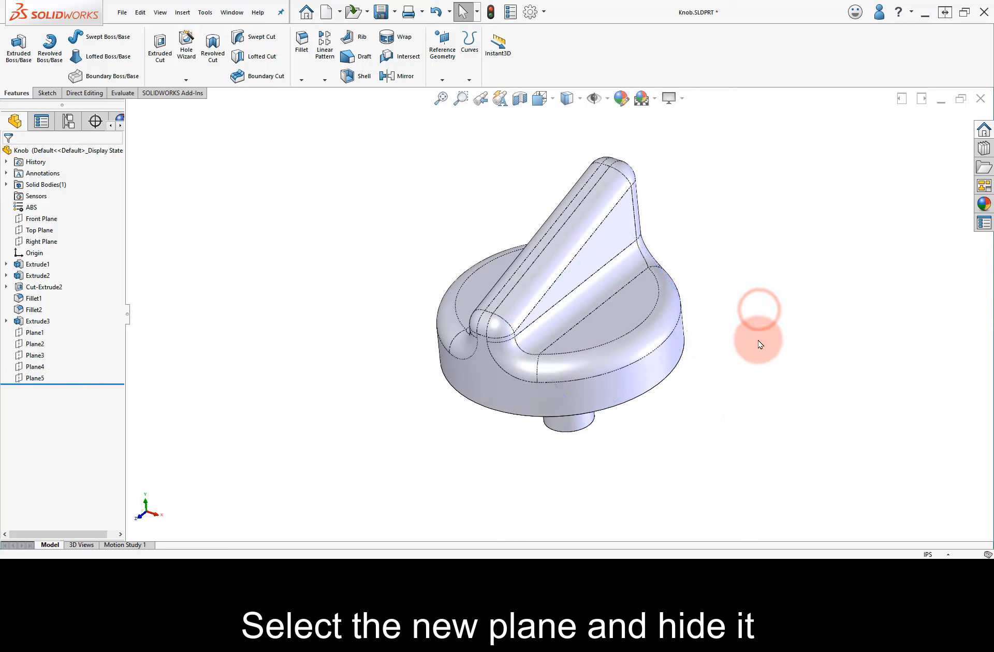
Create a reference plane perpendicular to the curved edge of the flat recessed face, passing through that edge's front endpoint.
{"action": "left_click", "coordinate": [440, 79]}
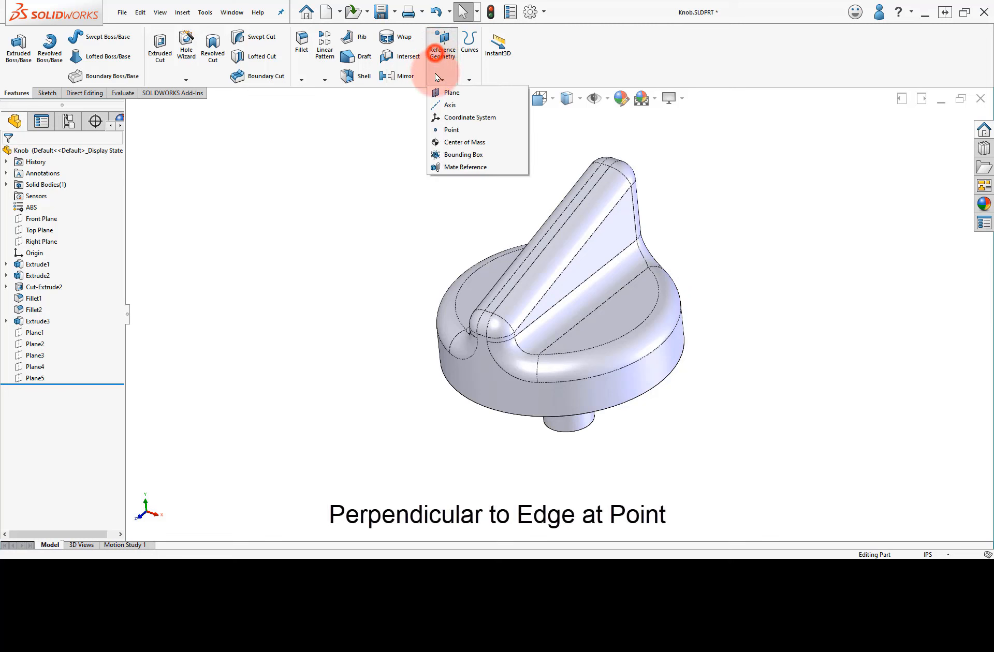
{"action": "left_click", "coordinate": [439, 94]}
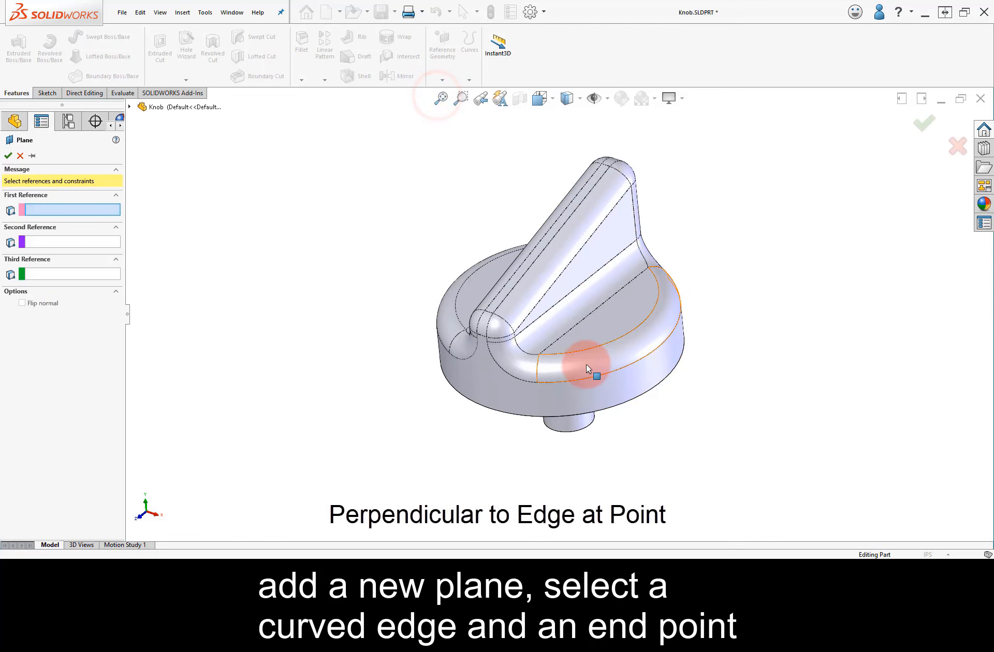
{"action": "left_click", "coordinate": [607, 349]}
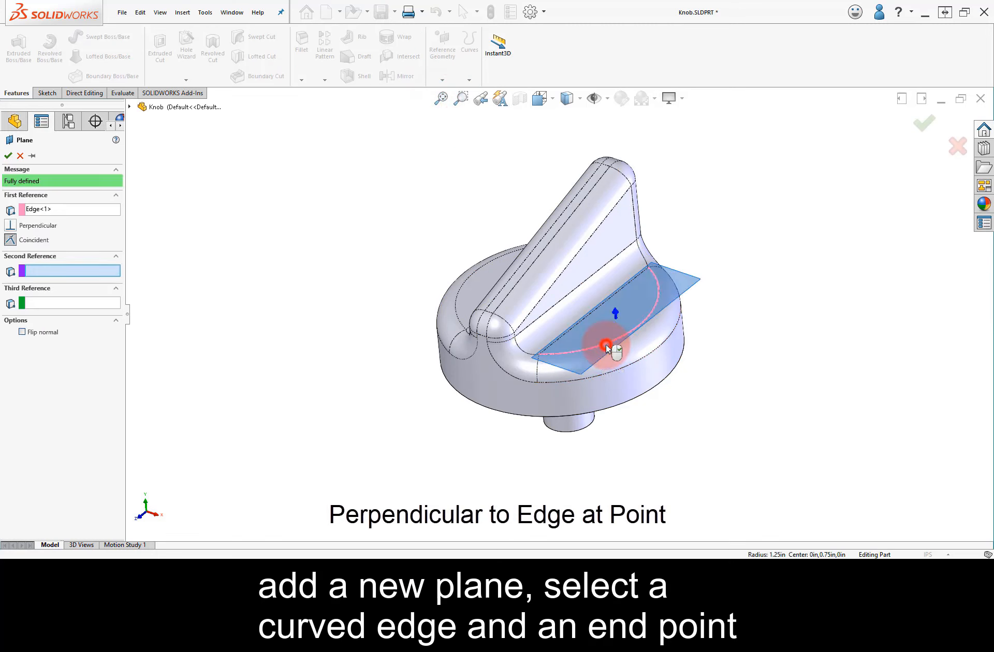
{"action": "left_click", "coordinate": [540, 357]}
{"action": "mouse_move", "coordinate": [572, 351]}
{"action": "middle_mouse_down"}
{"action": "mouse_move", "coordinate": [595, 395]}
{"action": "mouse_move", "coordinate": [595, 471]}
{"action": "mouse_move", "coordinate": [601, 361]}
{"action": "mouse_move", "coordinate": [669, 295]}
{"action": "mouse_move", "coordinate": [612, 311]}
{"action": "mouse_move", "coordinate": [572, 337]}
{"action": "mouse_move", "coordinate": [589, 342]}
{"action": "middle_mouse_up"}
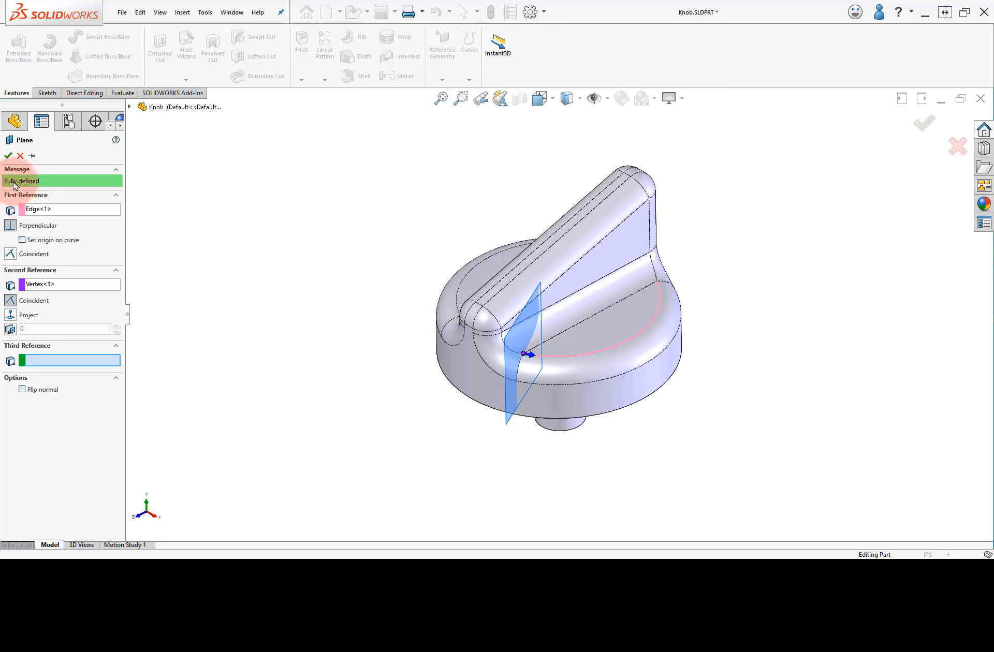
{"action": "left_click", "coordinate": [9, 156]}
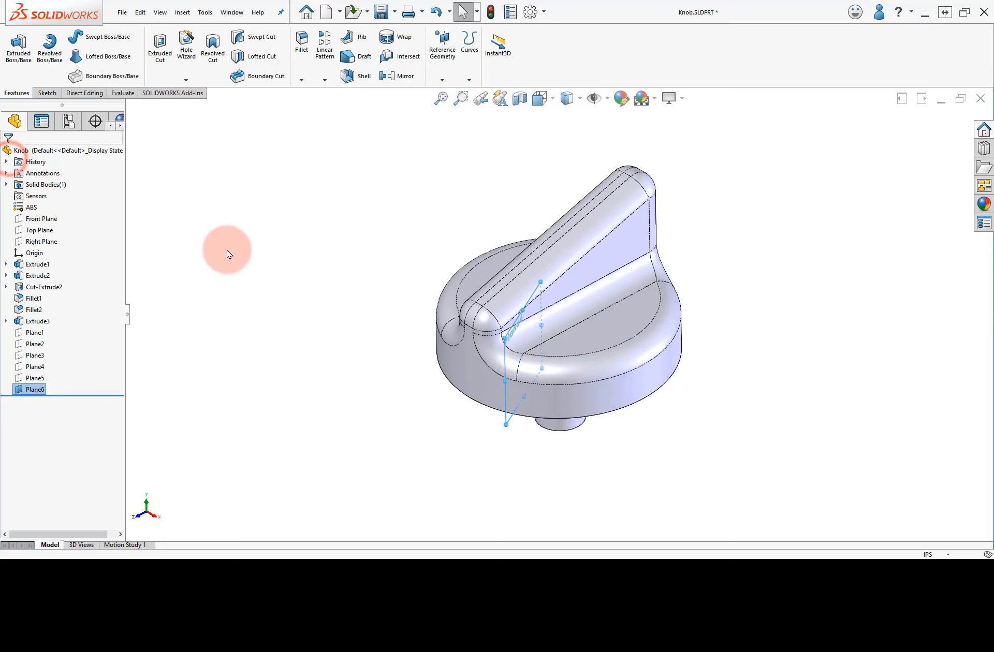
Hide the new plane that is perpendicular to the curved edge.
{"action": "left_click", "coordinate": [297, 300]}
{"action": "middle_click_drag", "start_coordinate": [343, 311], "coordinate": [306, 350]}
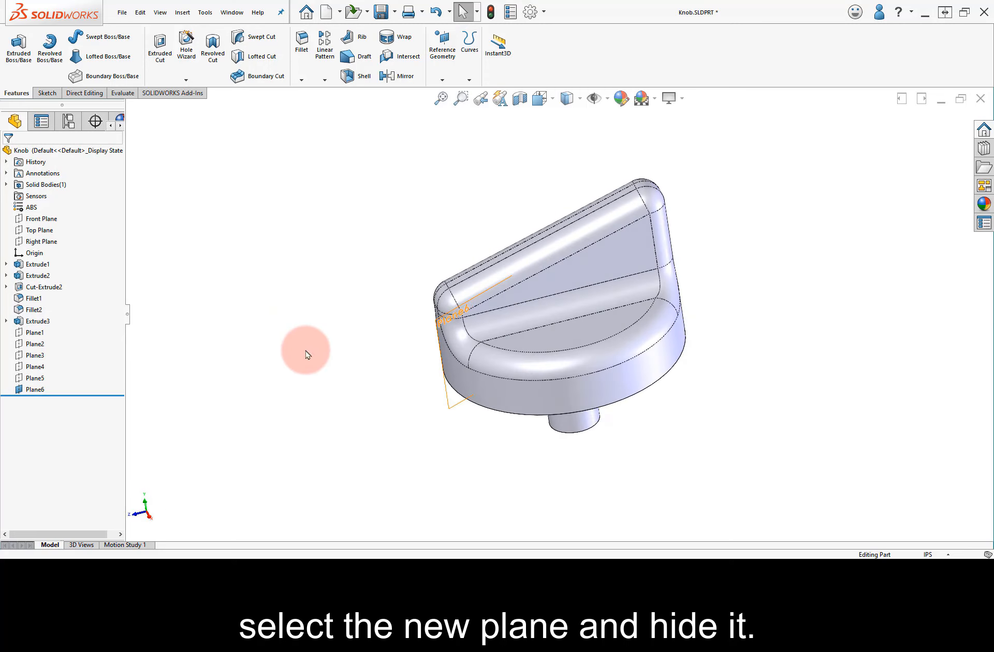
{"action": "left_click", "coordinate": [453, 399]}
{"action": "left_click", "coordinate": [514, 366]}
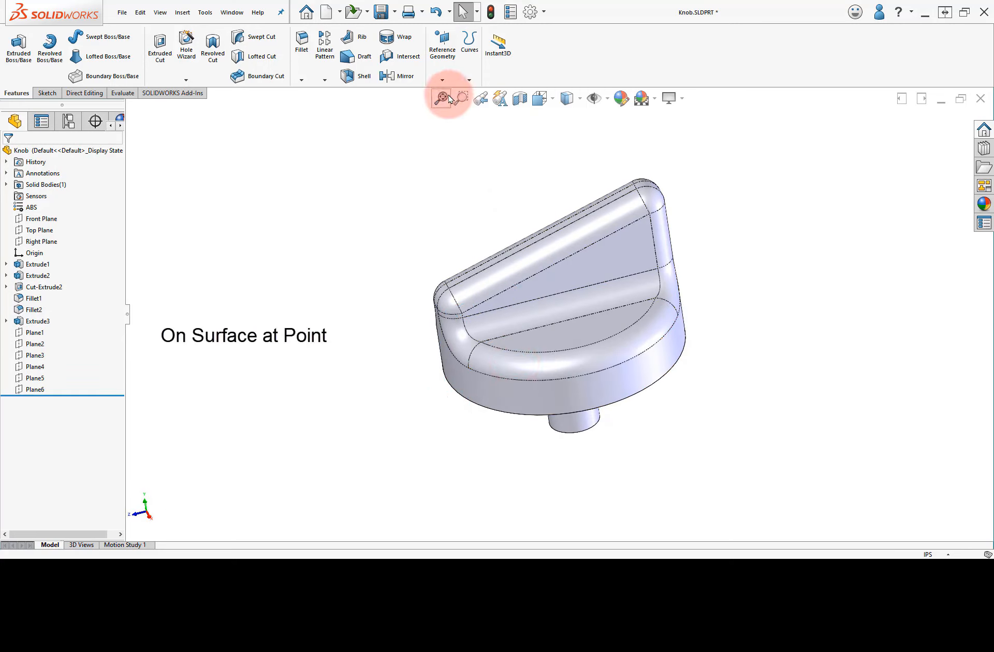
Start a reference plane tangent to the knob's cylindrical side face, passing through the fillet edge's endpoint near the grip's low end.
{"action": "left_click", "coordinate": [442, 80]}
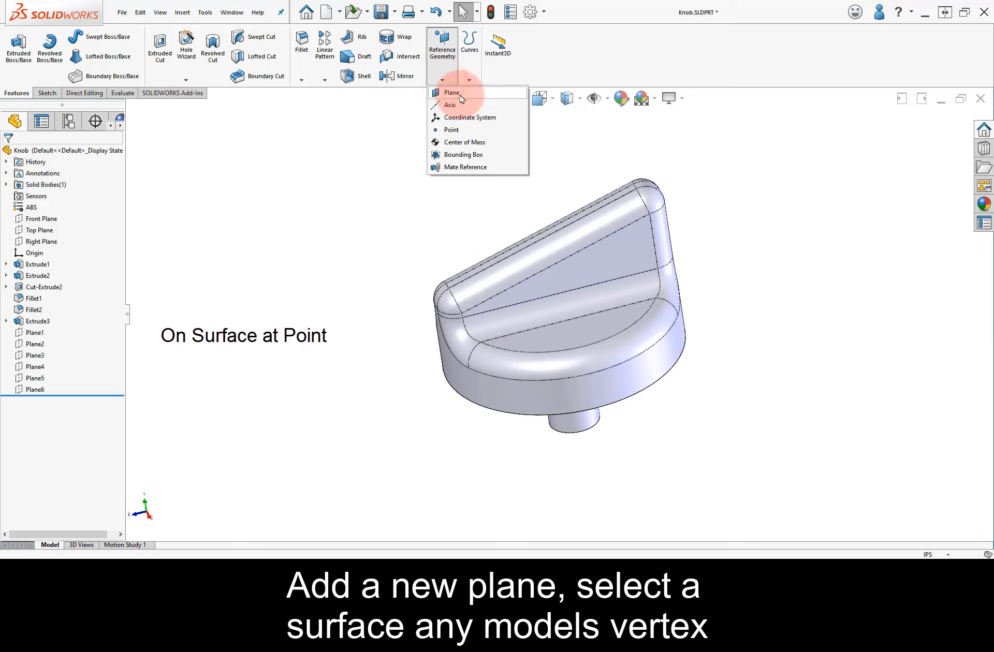
{"action": "left_click", "coordinate": [461, 96]}
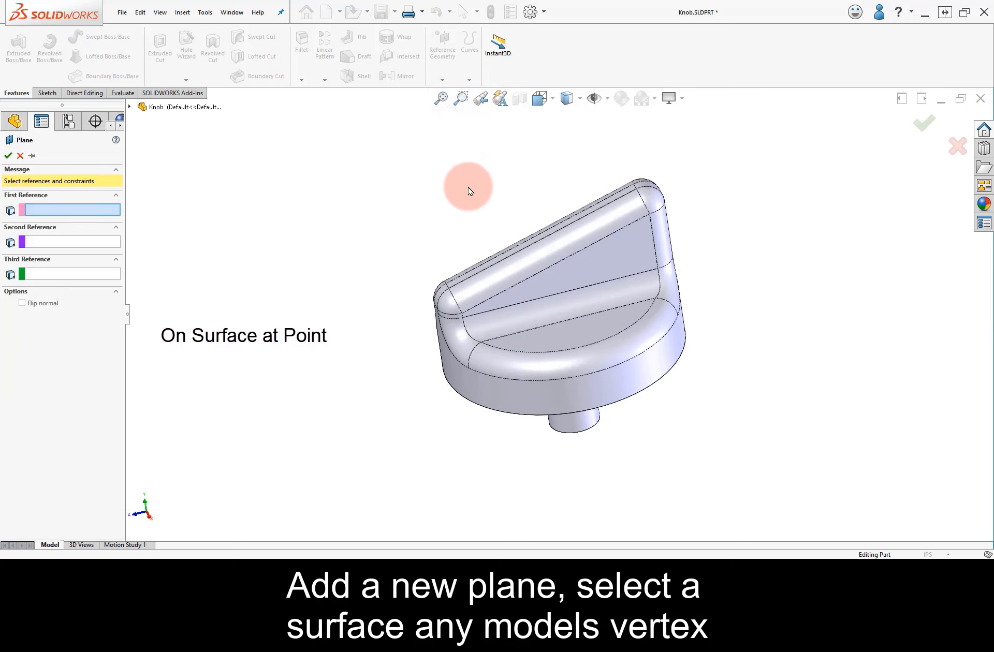
{"action": "left_click", "coordinate": [533, 389]}
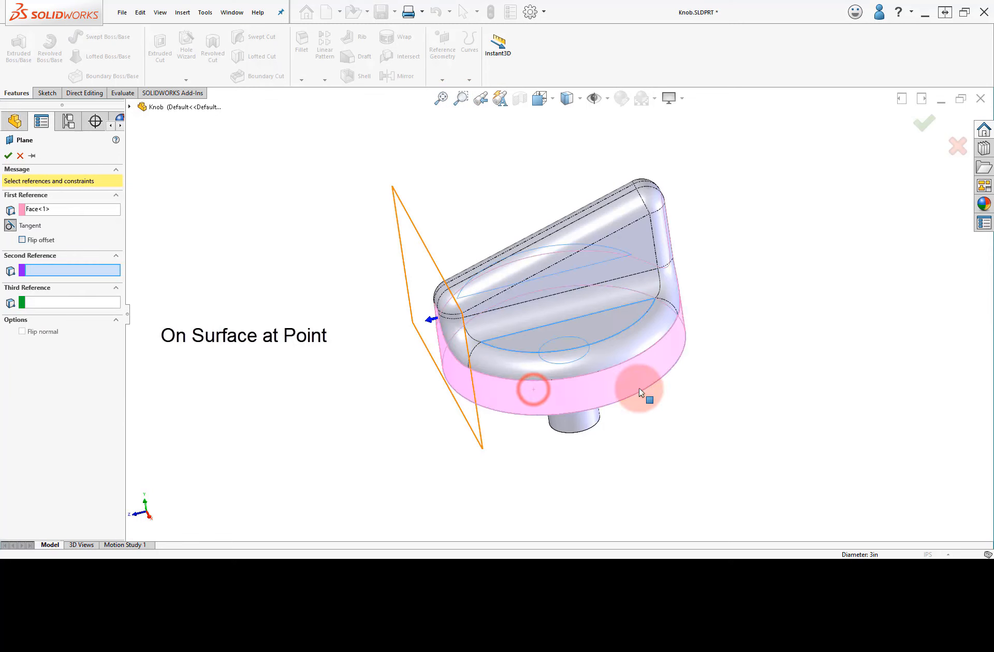
{"action": "scroll", "coordinate": [641, 393], "scroll_direction": "down", "scroll_amount": 3}
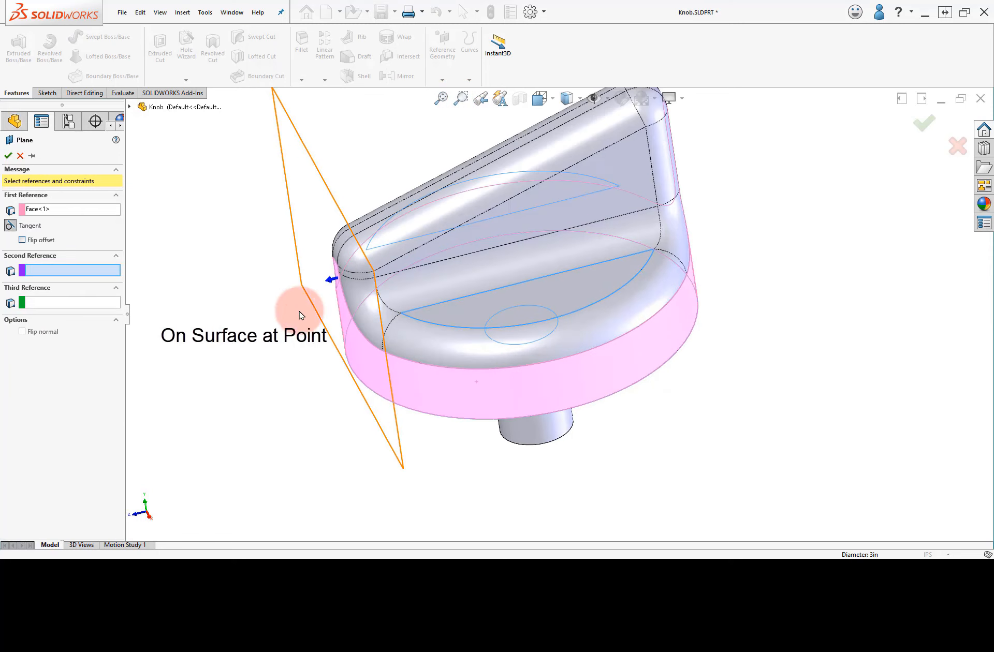
{"action": "left_click", "coordinate": [383, 351]}
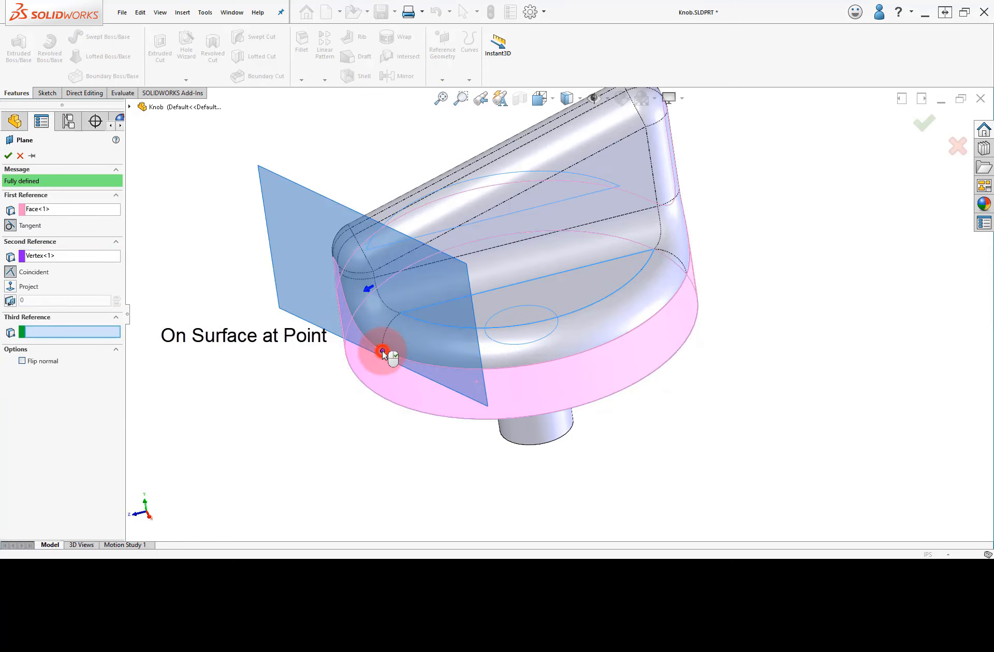
{"action": "middle_click_drag", "start_coordinate": [319, 355], "coordinate": [378, 362]}
{"action": "middle_click_drag", "start_coordinate": [459, 371], "coordinate": [233, 322]}
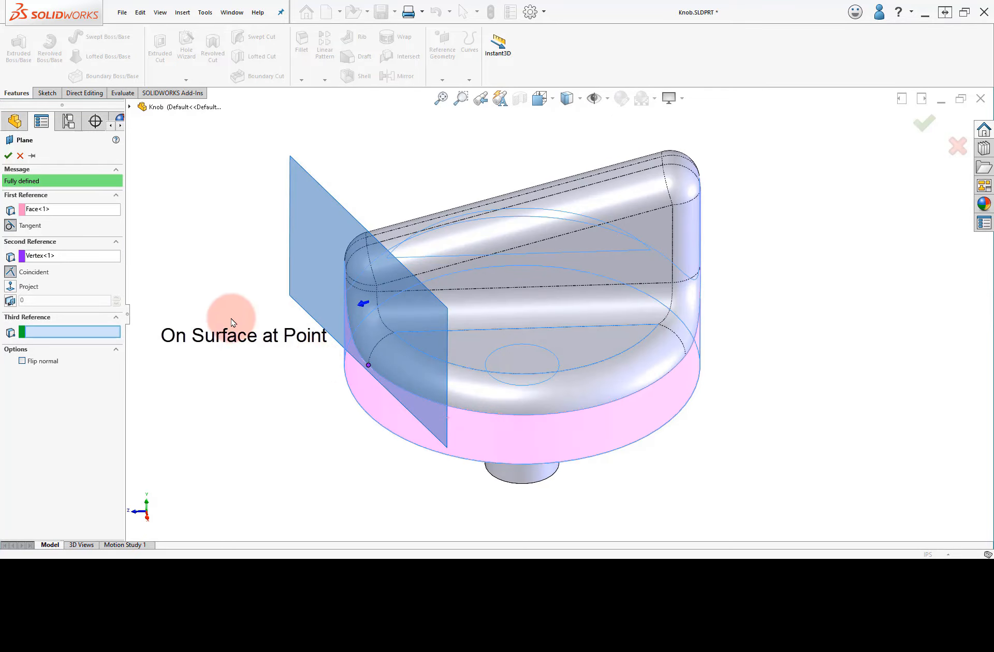
Replace the plane's point reference with the matching fillet-edge endpoint at the grip's tall end, and accept the plane.
{"action": "left_click", "coordinate": [77, 256]}
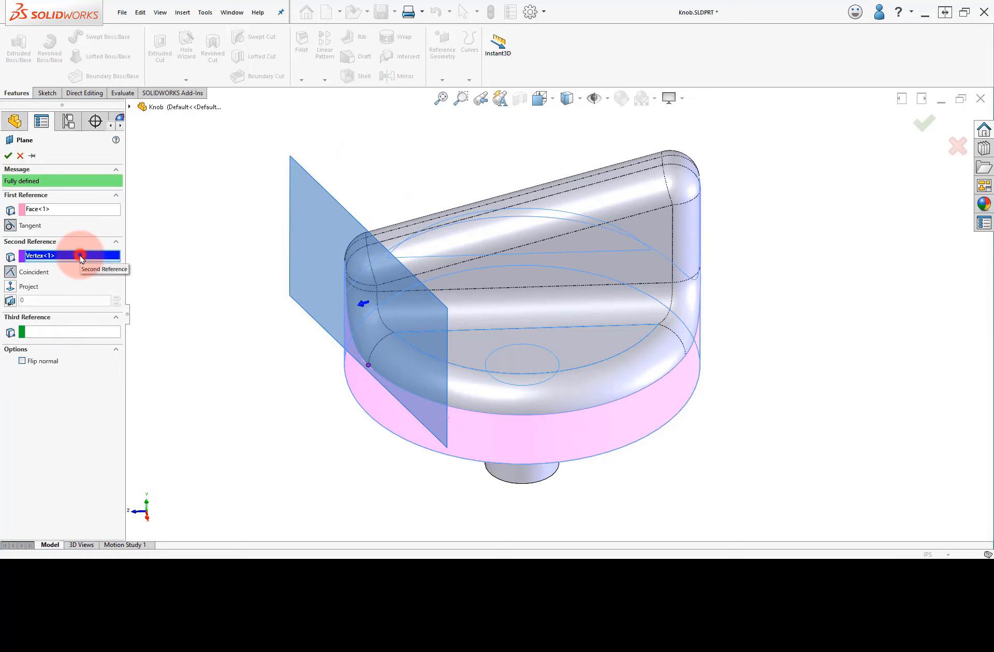
{"action": "left_click", "coordinate": [686, 357]}
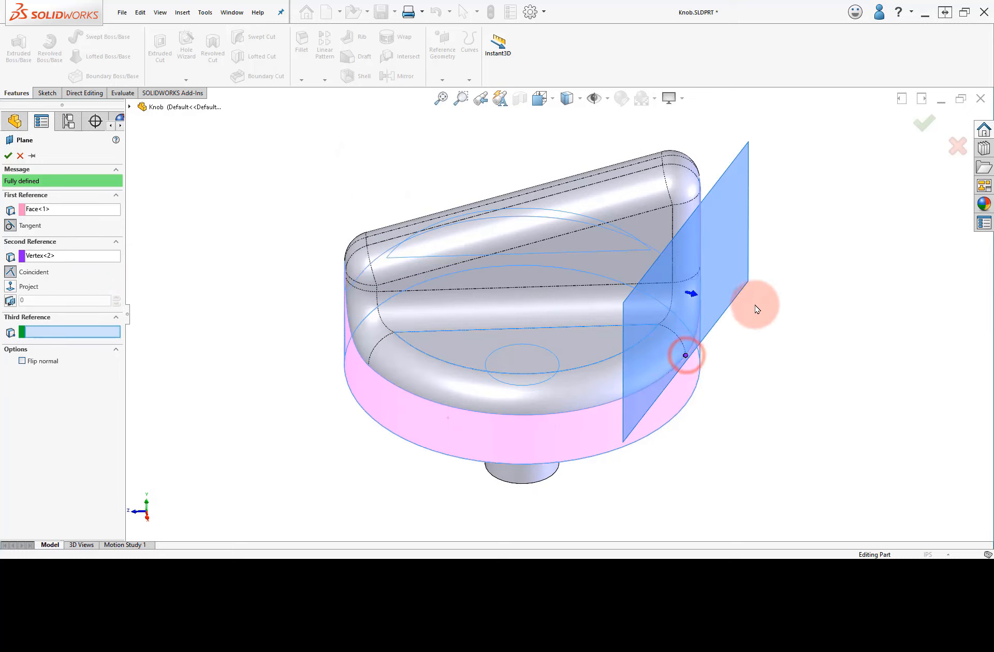
{"action": "middle_click_drag", "start_coordinate": [754, 307], "coordinate": [788, 240]}
{"action": "left_click", "coordinate": [919, 139]}
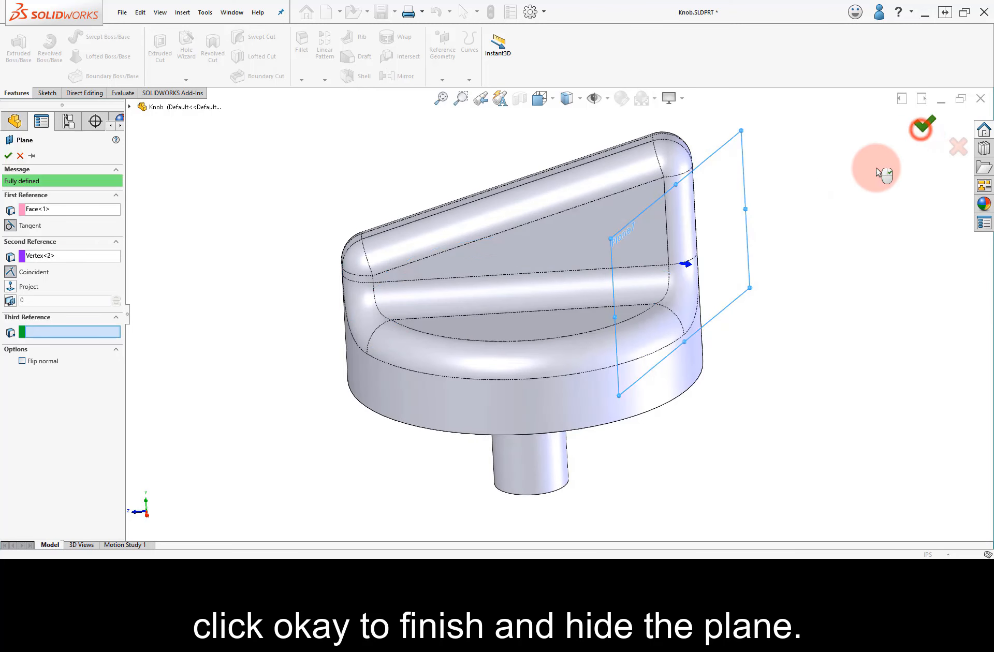
Shift the tangent plane's outline outward beside the grip's tall end, and hide the plane.
{"action": "left_click", "coordinate": [756, 207]}
{"action": "left_click_drag", "start_coordinate": [747, 196], "coordinate": [792, 239]}
{"action": "middle_click_drag", "start_coordinate": [794, 200], "coordinate": [807, 173]}
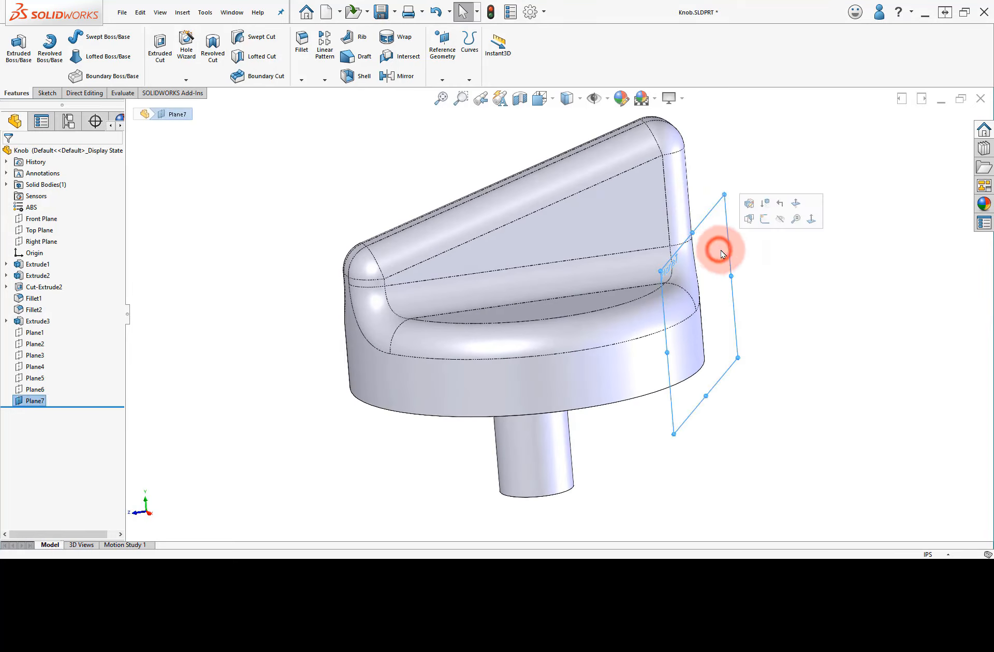
{"action": "left_click", "coordinate": [781, 221]}
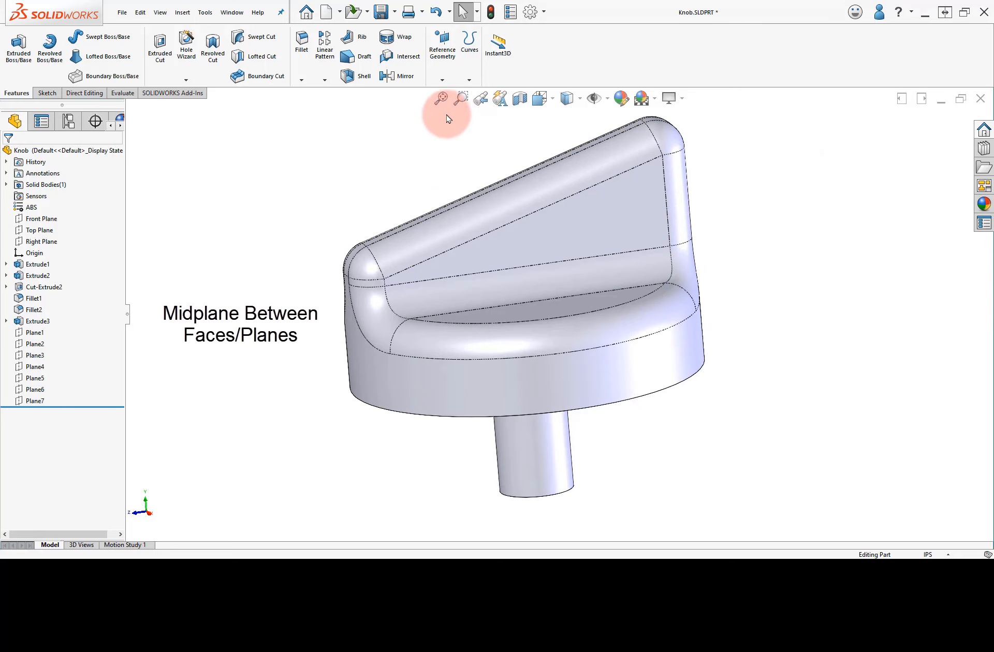
Create a reference plane midway between the flat recessed face and the underside of the knob's base.
{"action": "left_click", "coordinate": [441, 57]}
{"action": "left_click", "coordinate": [449, 95]}
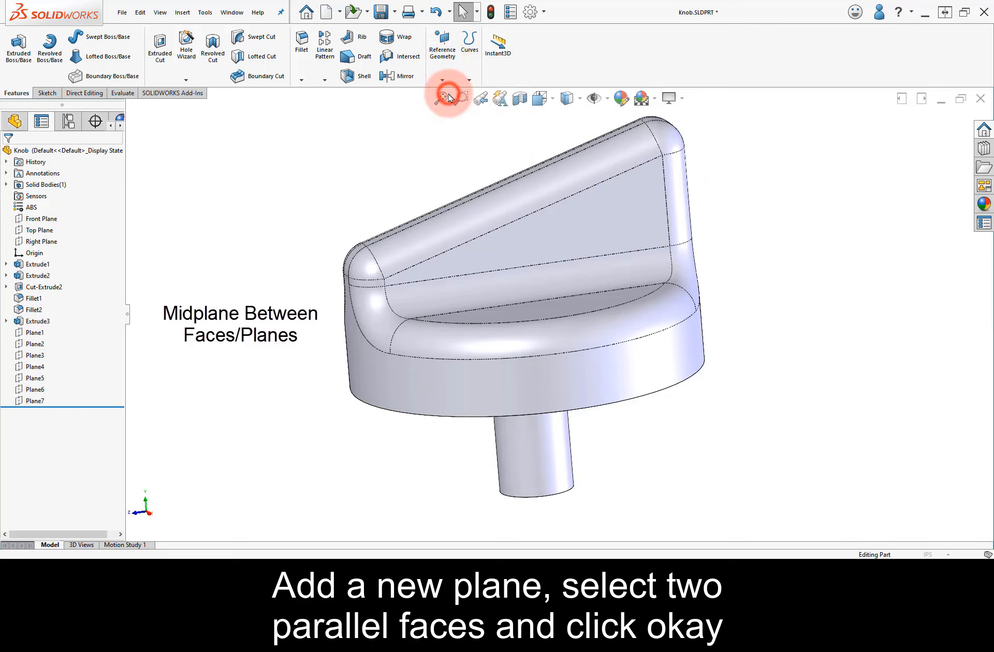
{"action": "left_click", "coordinate": [527, 311]}
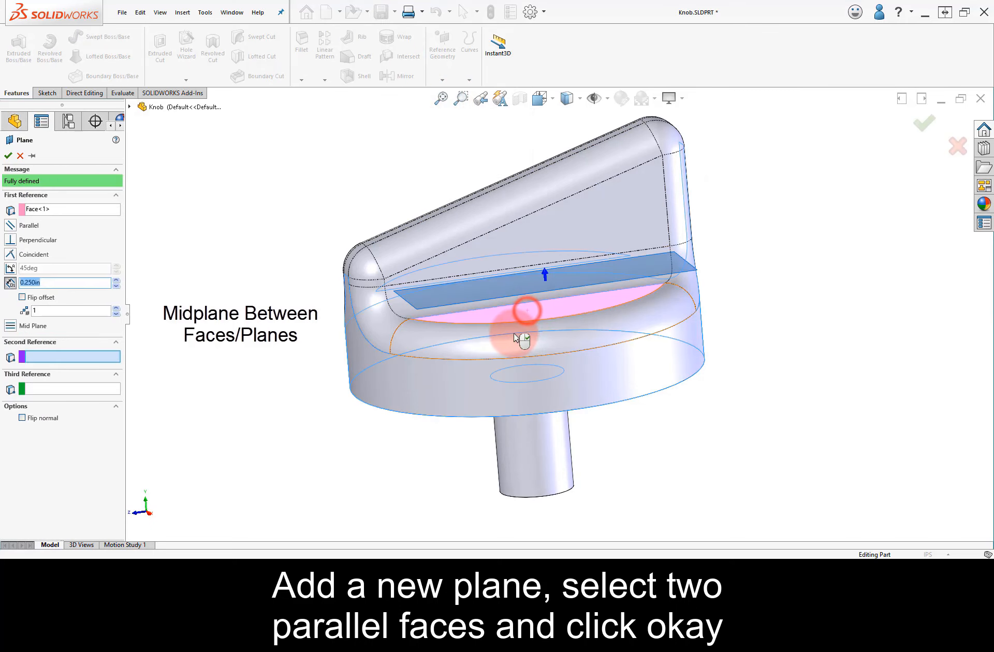
{"action": "middle_click_drag", "start_coordinate": [528, 311], "coordinate": [466, 320]}
{"action": "left_click", "coordinate": [459, 344]}
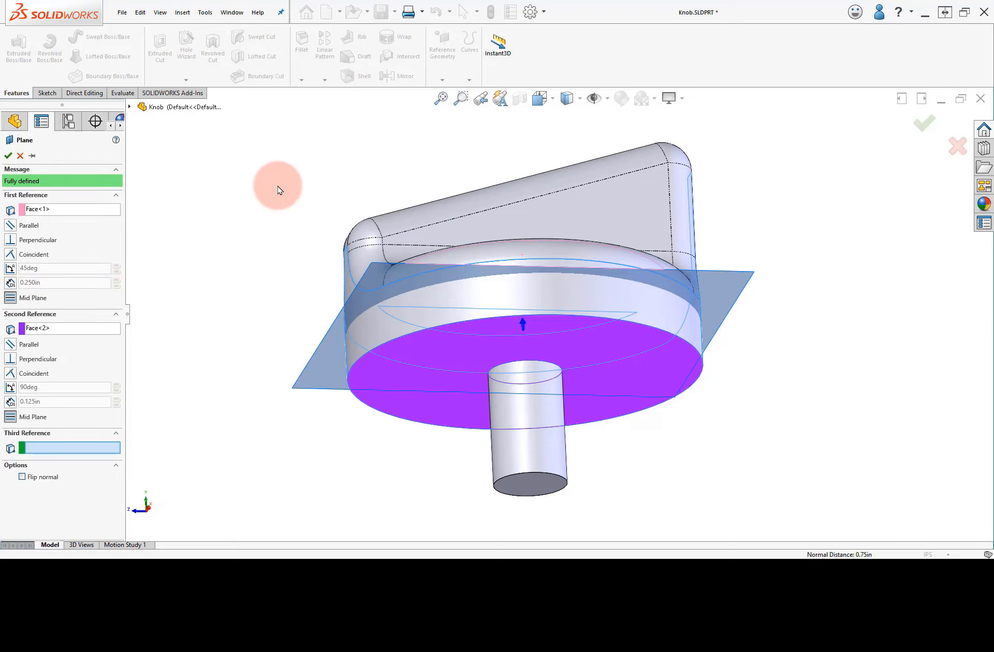
{"action": "middle_click_drag", "start_coordinate": [278, 190], "coordinate": [299, 306]}
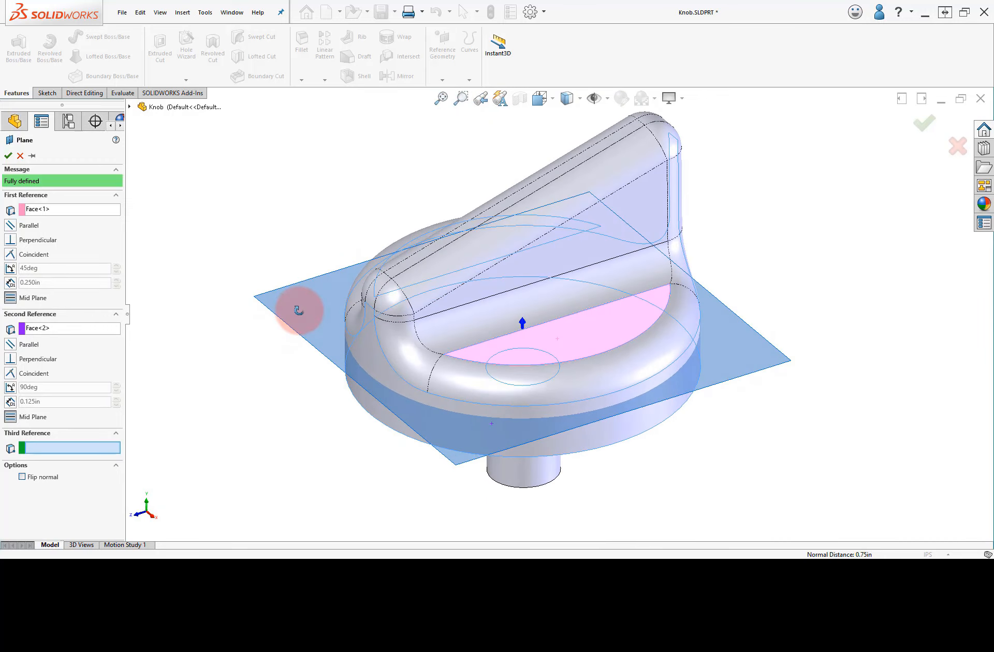
{"action": "left_click", "coordinate": [9, 156]}
{"action": "left_click", "coordinate": [291, 182]}
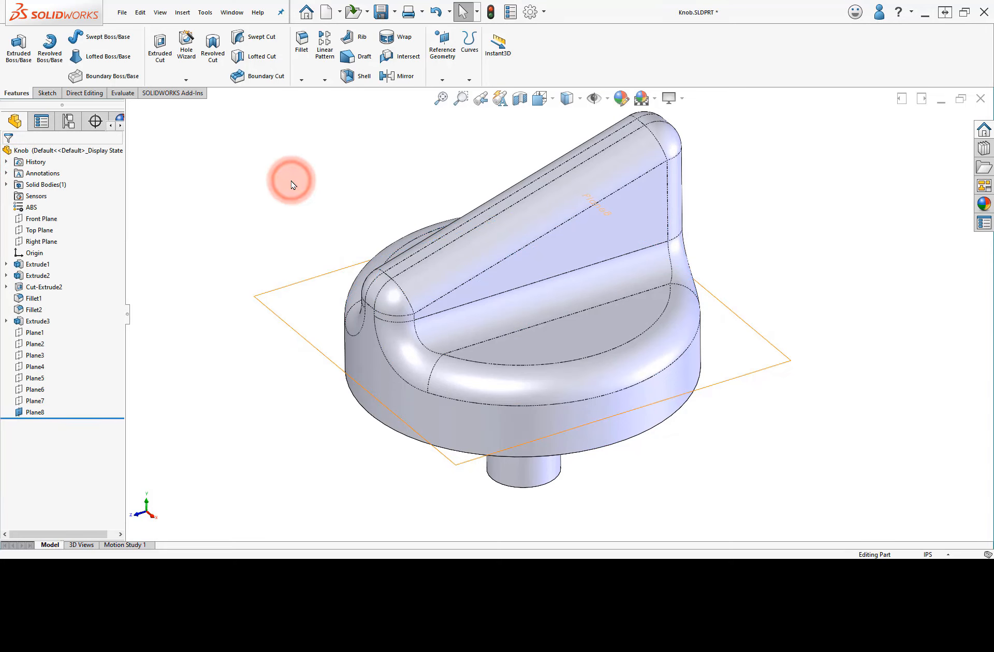
Hide the new midplane between the recessed face and the base's underside.
{"action": "mouse_move", "coordinate": [314, 221]}
{"action": "middle_mouse_down"}
{"action": "mouse_move", "coordinate": [313, 182]}
{"action": "mouse_move", "coordinate": [312, 222]}
{"action": "middle_mouse_up"}
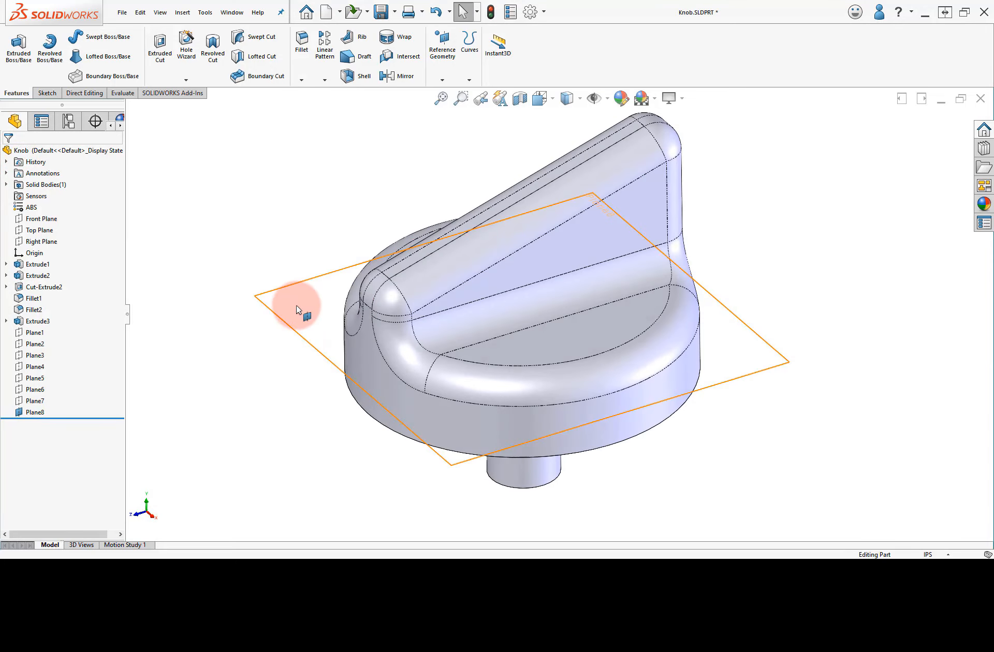
{"action": "left_click", "coordinate": [297, 309]}
{"action": "left_click", "coordinate": [356, 275]}
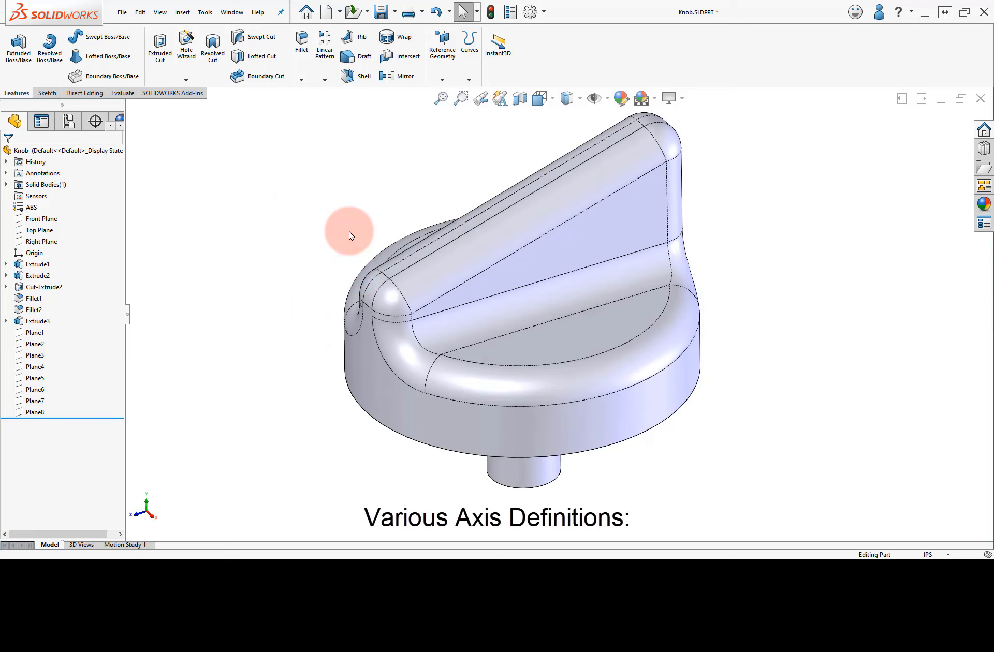
Create a reference axis along the upper sloping edge of the grip's flat triangular side face.
{"action": "left_click", "coordinate": [442, 80]}
{"action": "left_click", "coordinate": [459, 103]}
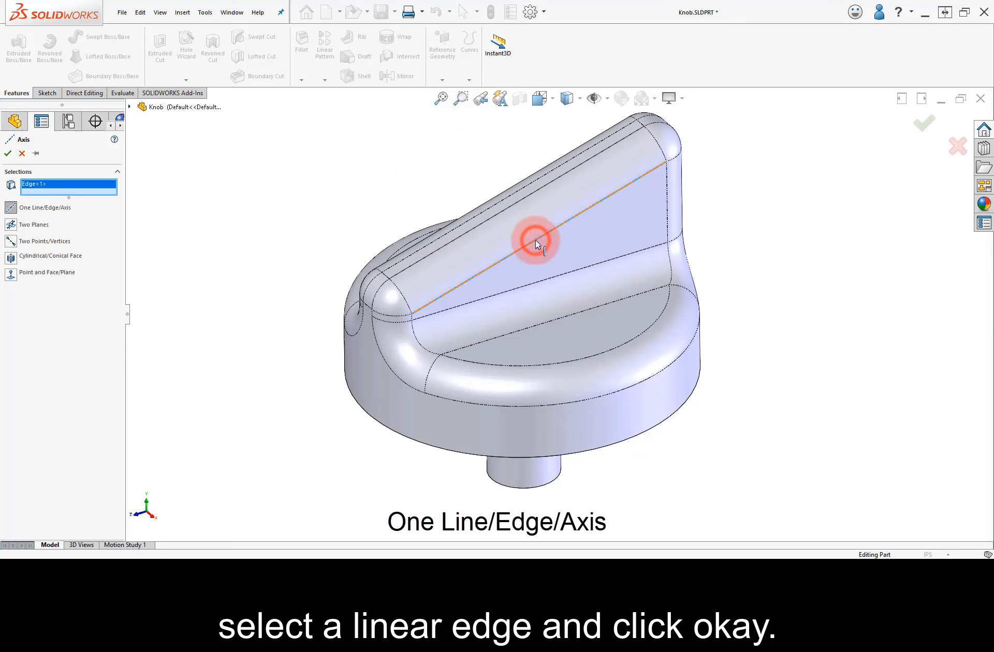
{"action": "left_click", "coordinate": [924, 126]}
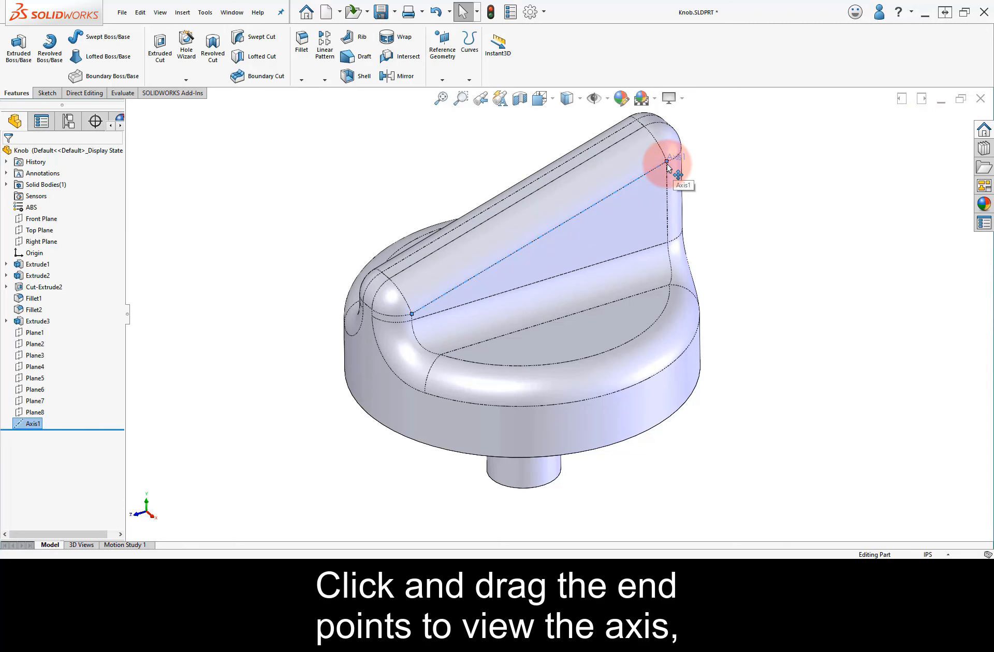
Extend the sloping-edge axis beyond both ends of its edge, and hide the axis.
{"action": "left_click_drag", "start_coordinate": [668, 162], "coordinate": [756, 107]}
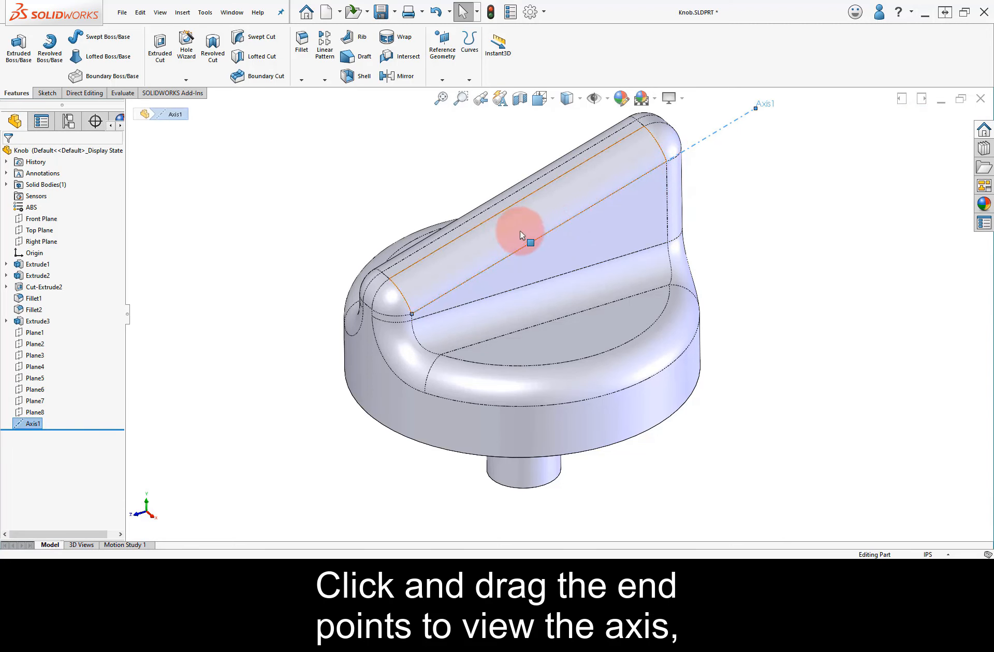
{"action": "left_click_drag", "start_coordinate": [407, 315], "coordinate": [269, 320]}
{"action": "middle_click_drag", "start_coordinate": [382, 228], "coordinate": [547, 217]}
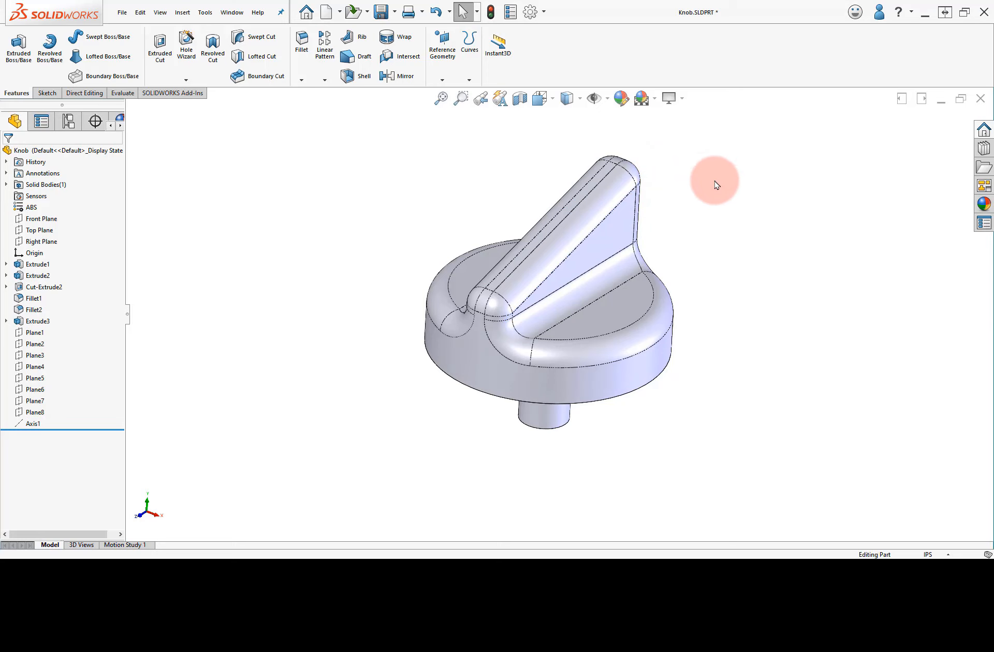
Create a reference axis at the intersection of the Top Plane and Right Plane, and hide it.
{"action": "left_click", "coordinate": [444, 73]}
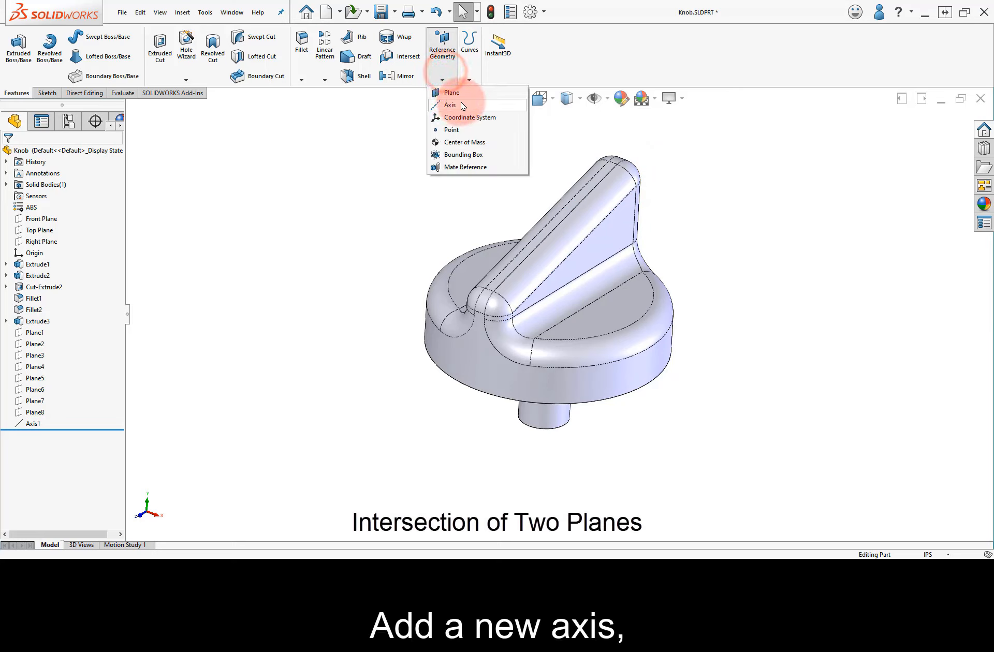
{"action": "left_click", "coordinate": [460, 105]}
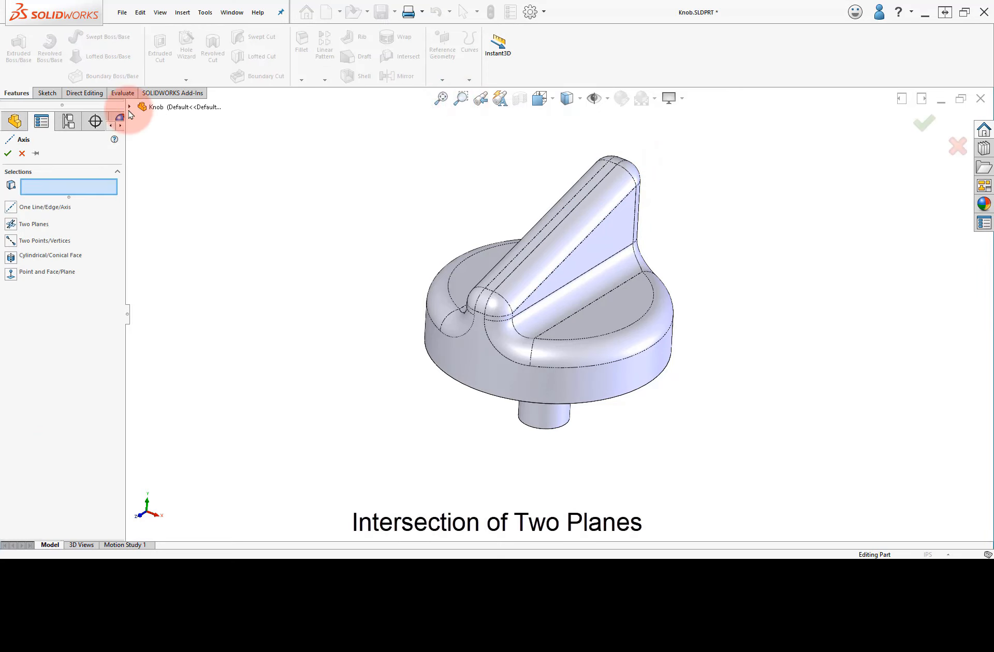
{"action": "left_click", "coordinate": [129, 107]}
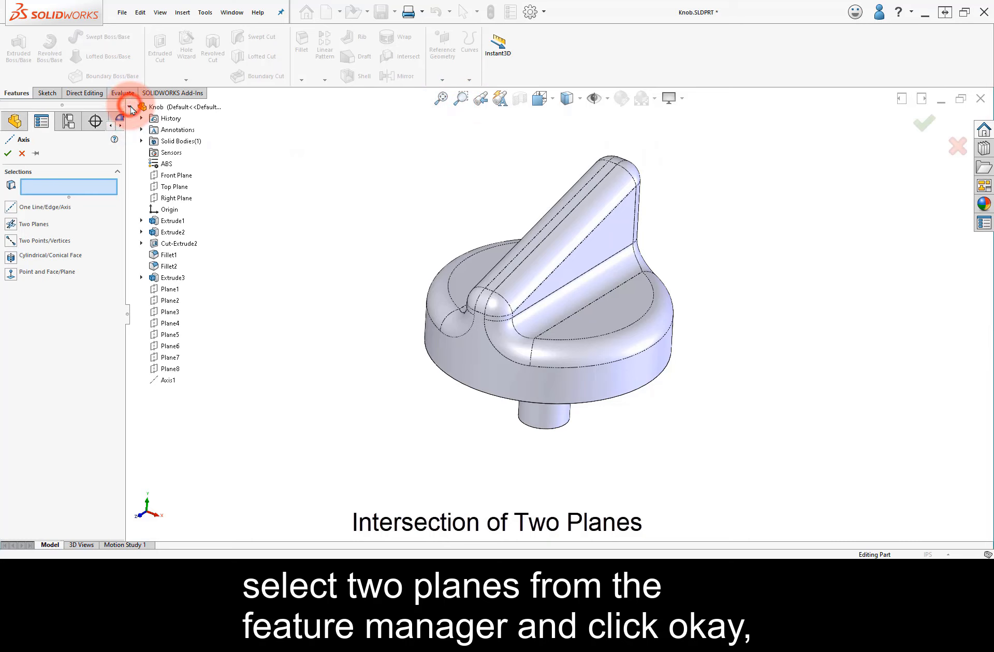
{"action": "left_click", "coordinate": [176, 188]}
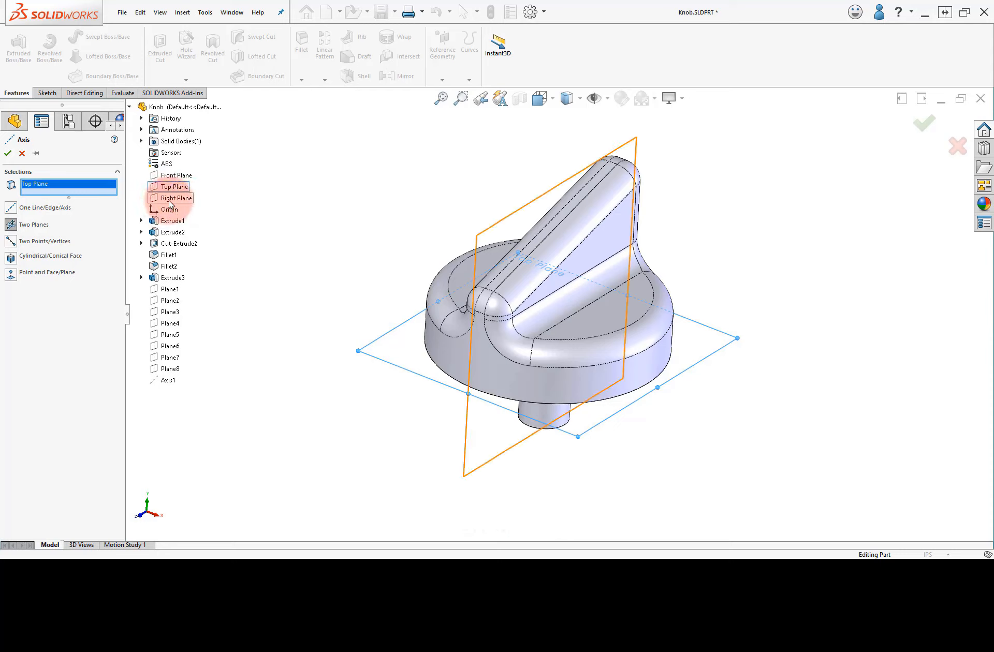
{"action": "left_click", "coordinate": [174, 199]}
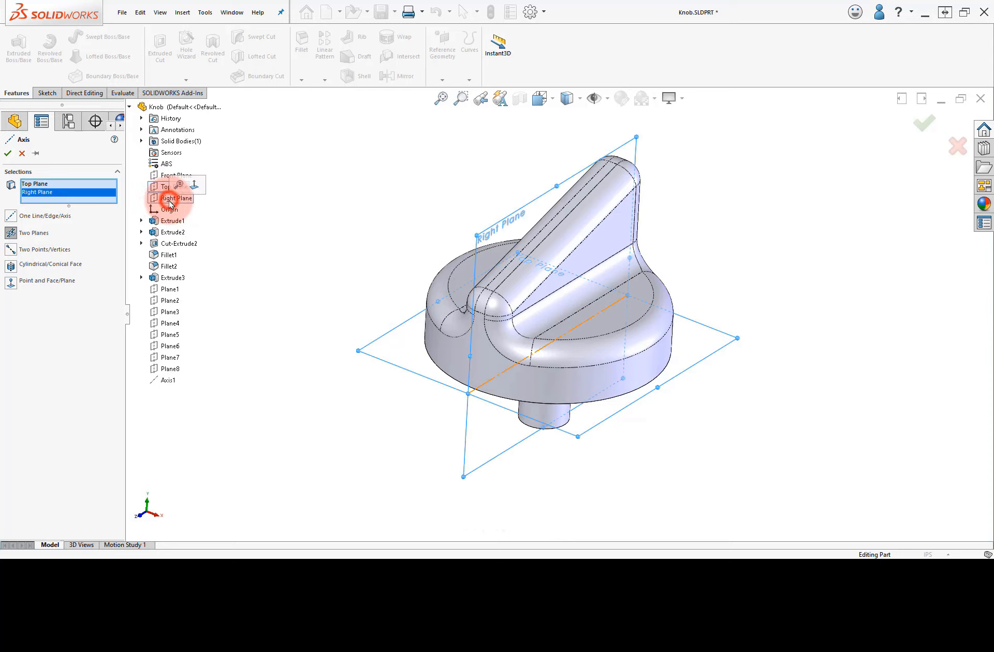
{"action": "left_click", "coordinate": [7, 153]}
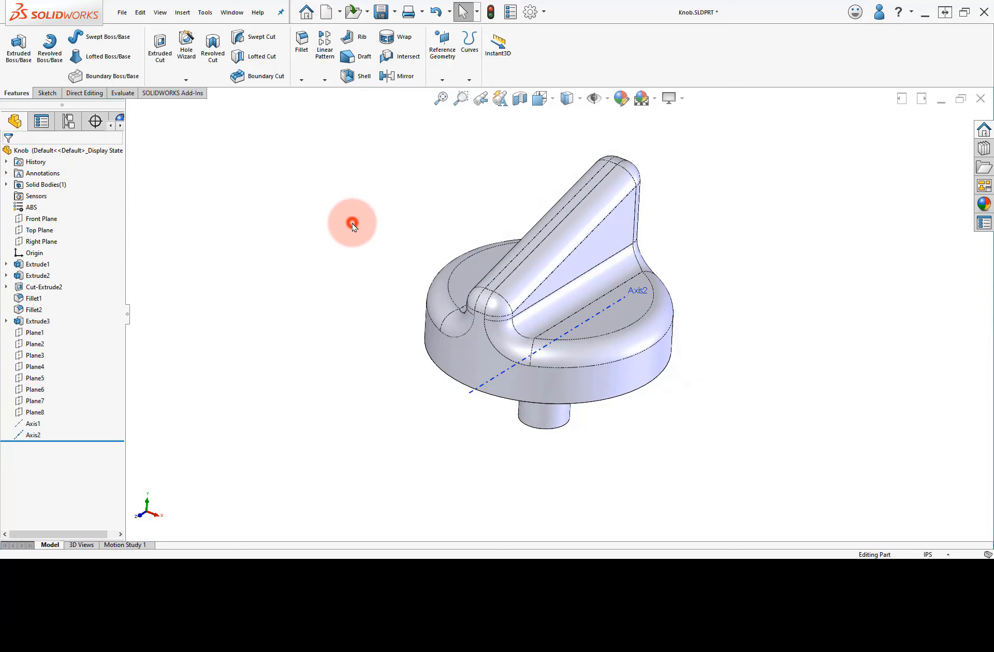
{"action": "middle_click_drag", "start_coordinate": [384, 231], "coordinate": [389, 256]}
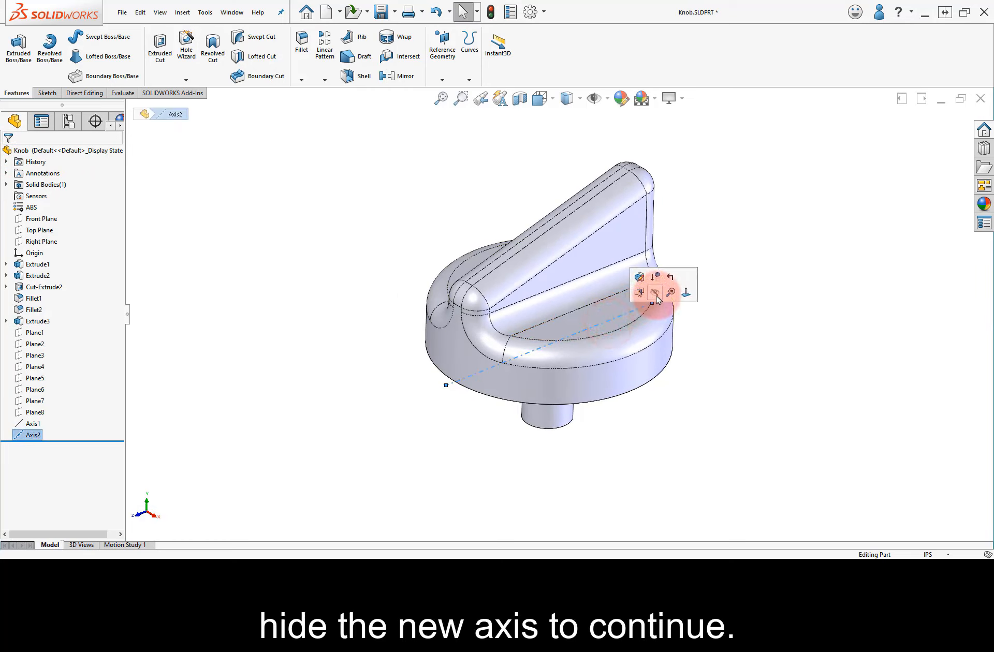
{"action": "left_click", "coordinate": [655, 293]}
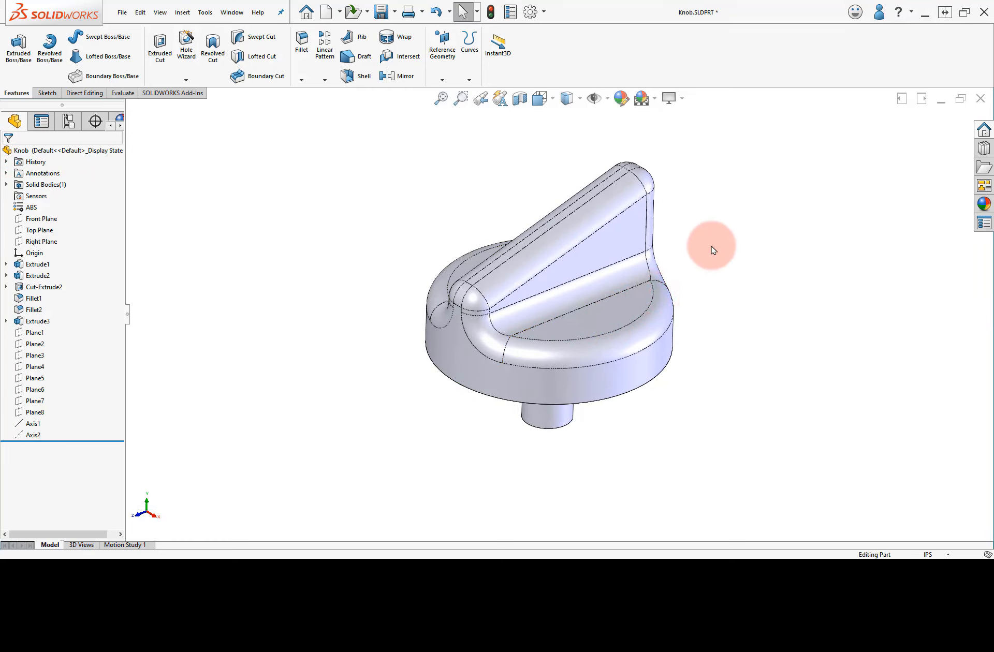
Create a reference axis through the flat recess's corner at the grip's tall end and a fillet vertex atop the grip's low end.
{"action": "left_click", "coordinate": [442, 80]}
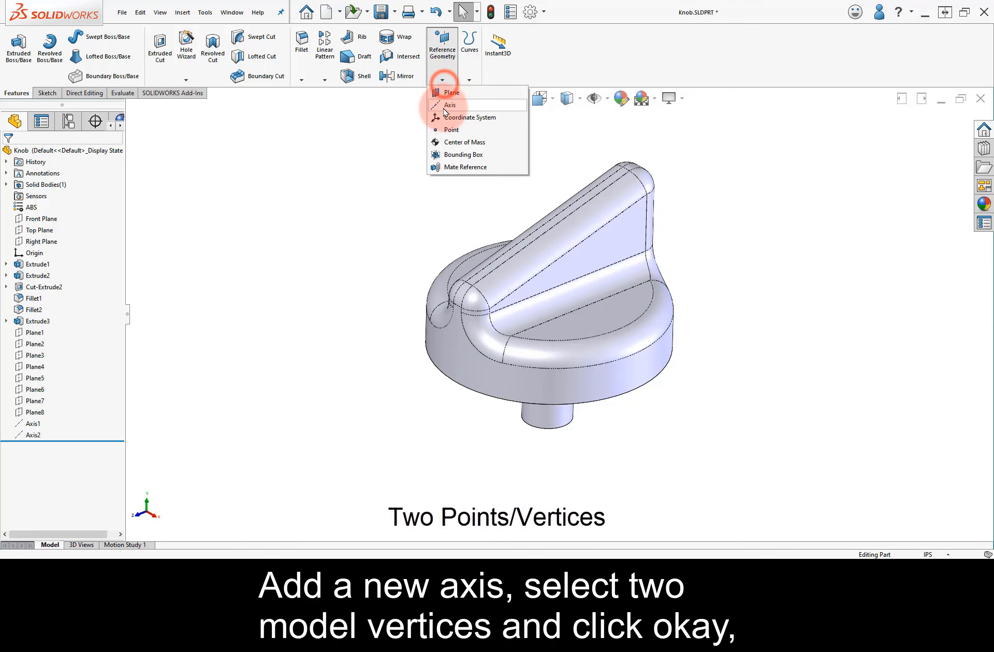
{"action": "left_click", "coordinate": [445, 106]}
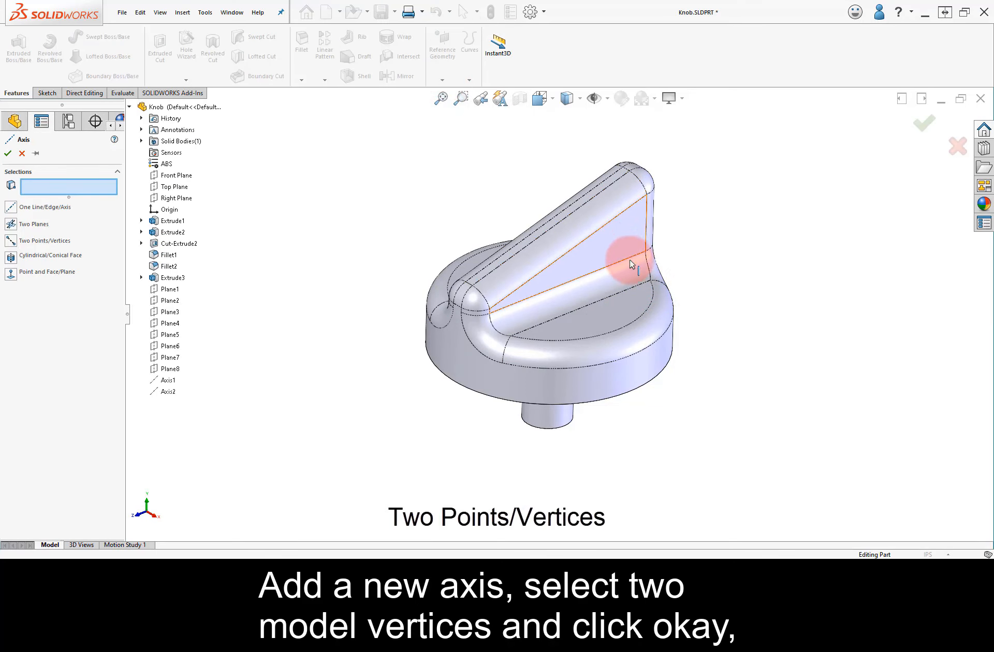
{"action": "left_click", "coordinate": [650, 283]}
{"action": "middle_click_drag", "start_coordinate": [488, 277], "coordinate": [499, 304]}
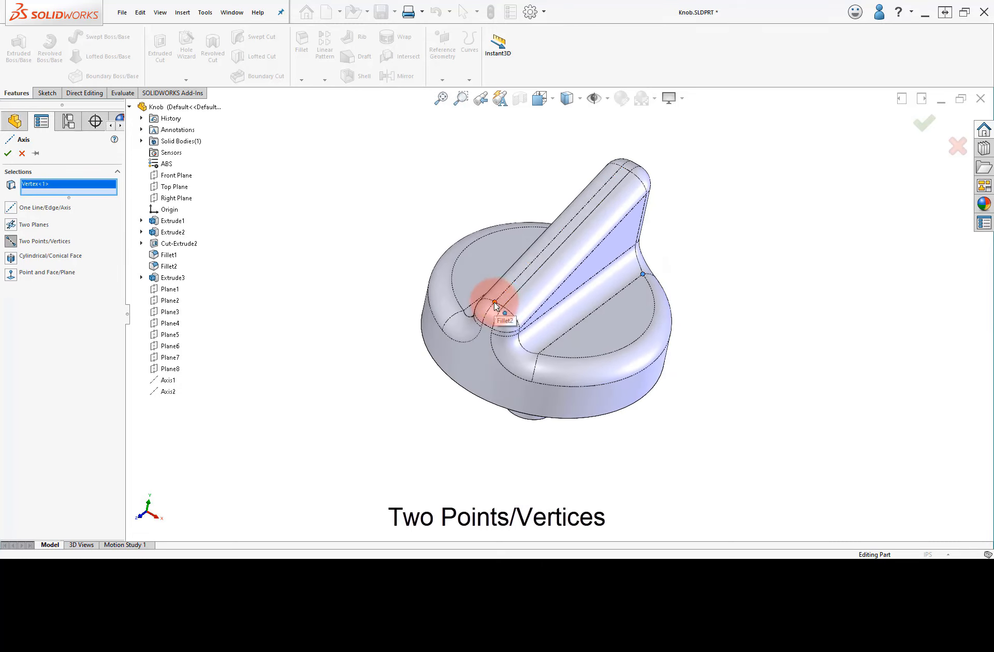
{"action": "left_click", "coordinate": [494, 303]}
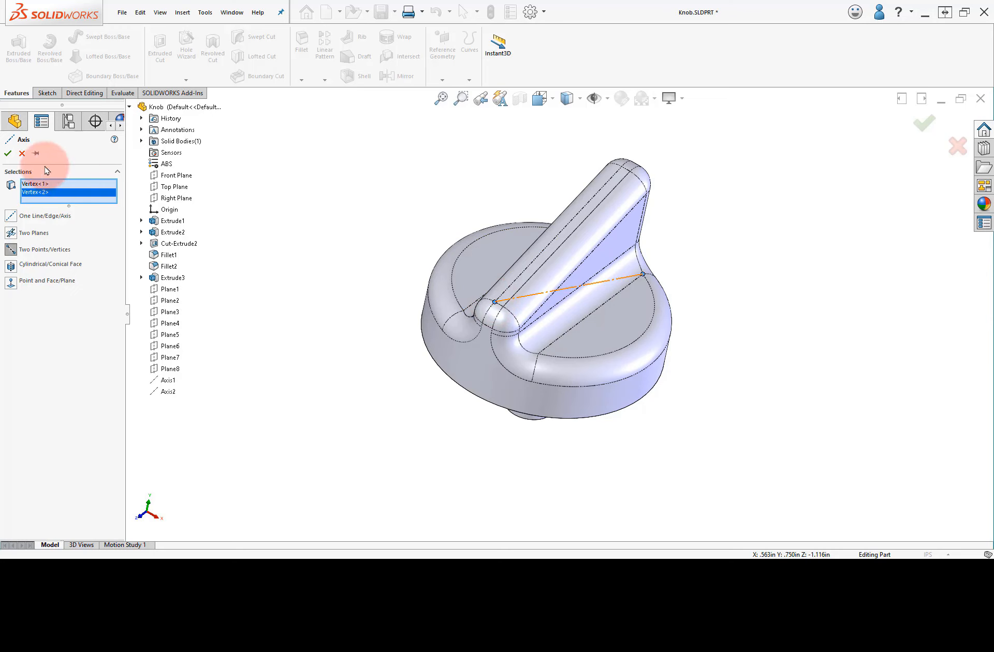
{"action": "left_click", "coordinate": [9, 153]}
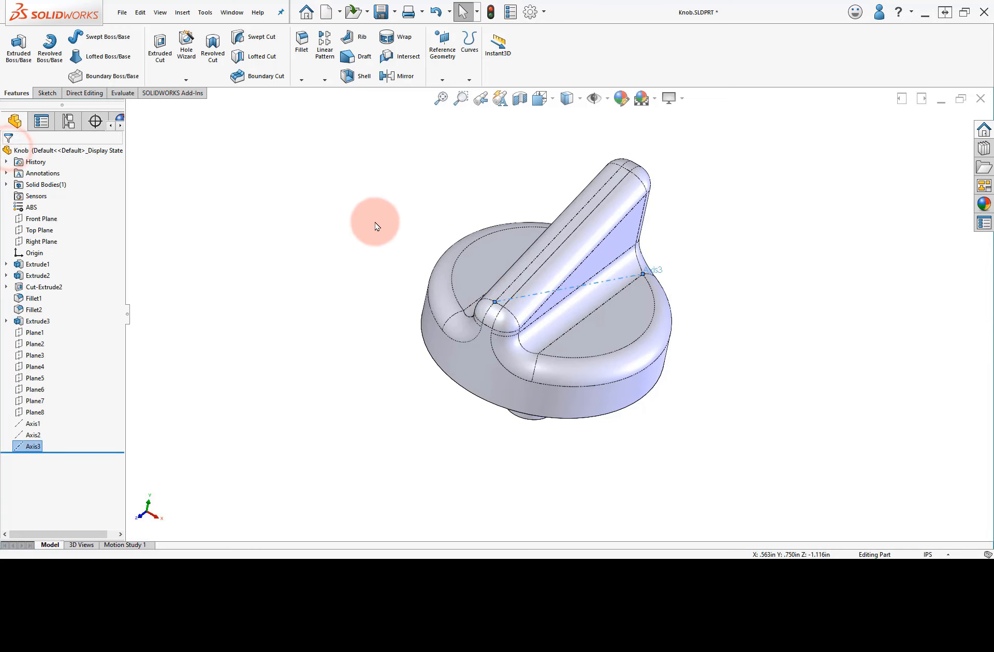
Extend the two-vertex axis beyond both ends across the knob, and hide the axis.
{"action": "left_click", "coordinate": [509, 304]}
{"action": "left_click_drag", "start_coordinate": [507, 302], "coordinate": [448, 312]}
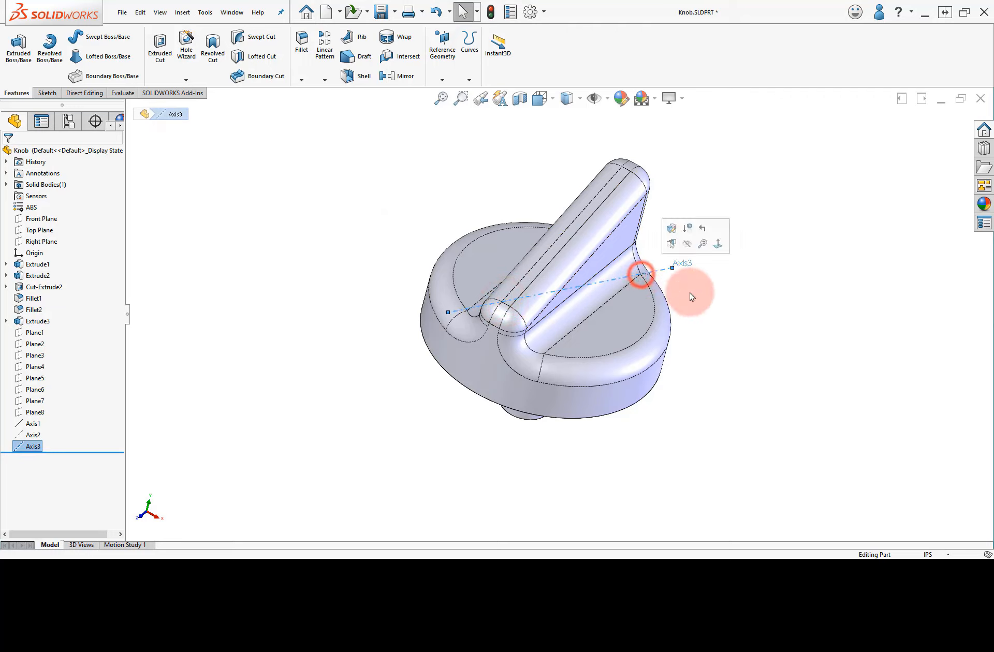
{"action": "left_click", "coordinate": [716, 343]}
{"action": "middle_click_drag", "start_coordinate": [716, 344], "coordinate": [674, 287]}
{"action": "left_click", "coordinate": [667, 284]}
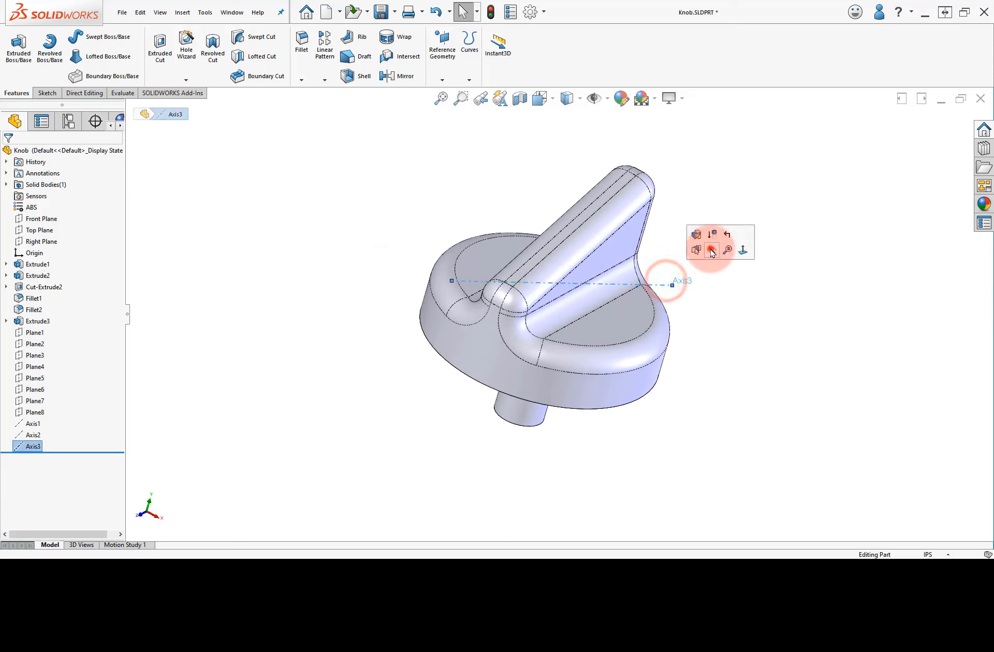
{"action": "left_click", "coordinate": [711, 252]}
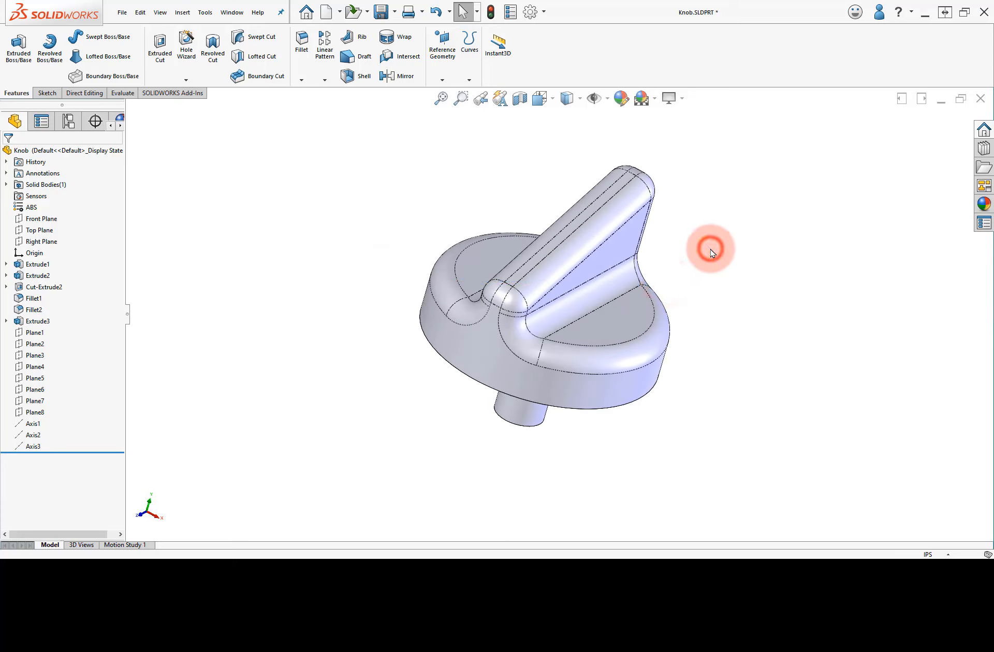
Set up a new reference axis from the outer cylindrical side face of the knob's base.
{"action": "left_click", "coordinate": [443, 80]}
{"action": "left_click", "coordinate": [449, 106]}
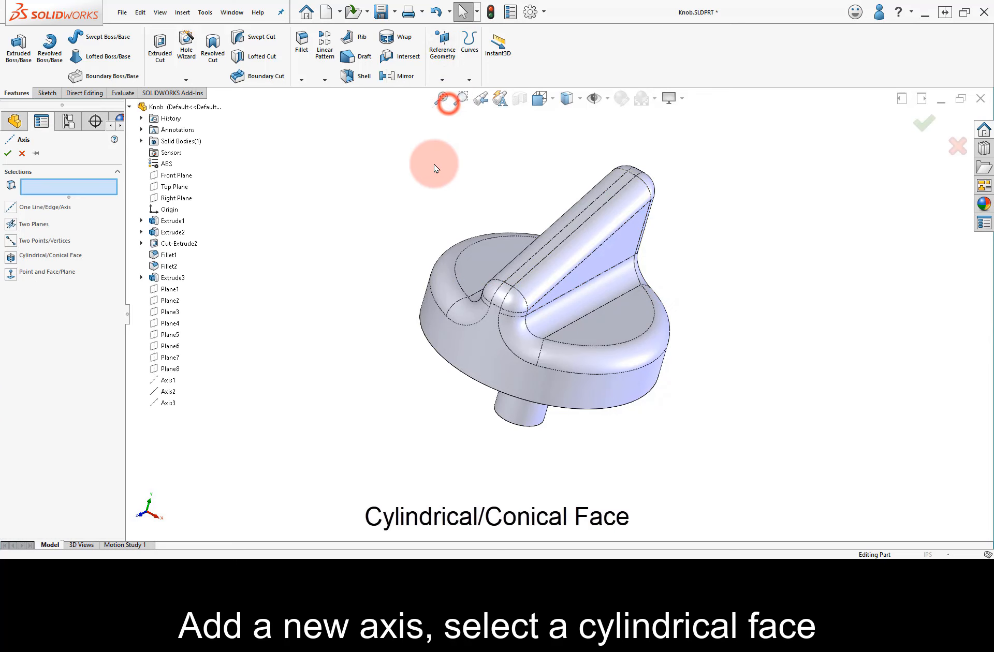
{"action": "left_click", "coordinate": [130, 107]}
{"action": "left_click", "coordinate": [648, 381]}
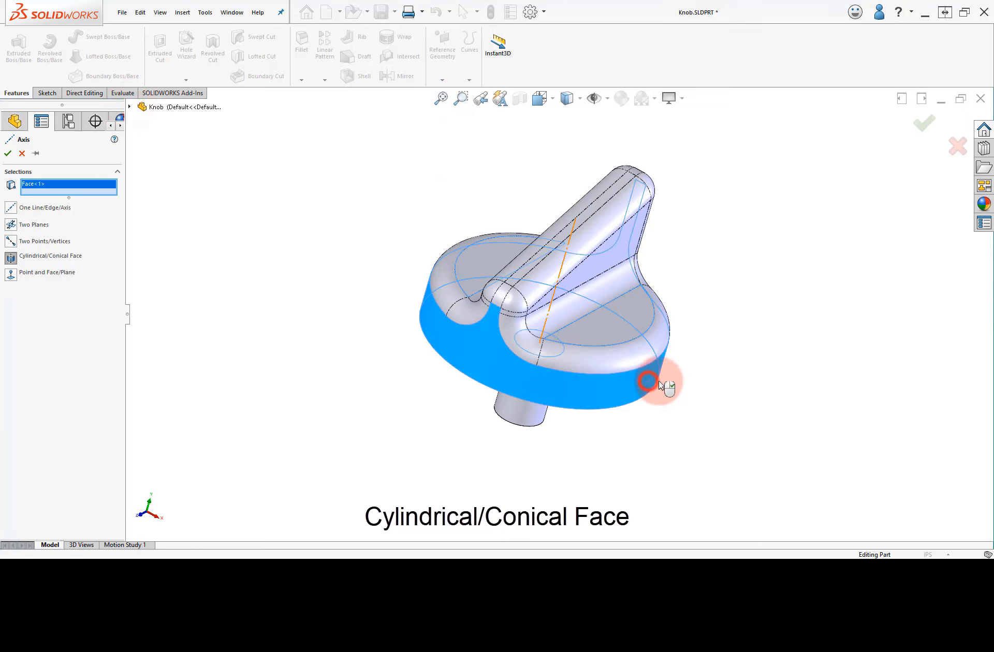
{"action": "mouse_move", "coordinate": [716, 339]}
{"action": "middle_mouse_down"}
{"action": "mouse_move", "coordinate": [694, 269]}
{"action": "mouse_move", "coordinate": [703, 228]}
{"action": "mouse_move", "coordinate": [730, 277]}
{"action": "mouse_move", "coordinate": [712, 340]}
{"action": "middle_mouse_up"}
Try the long concave fillet face at the grip's foot as the axis reference, and return to the base's outer cylindrical face.
{"action": "left_click", "coordinate": [663, 344]}
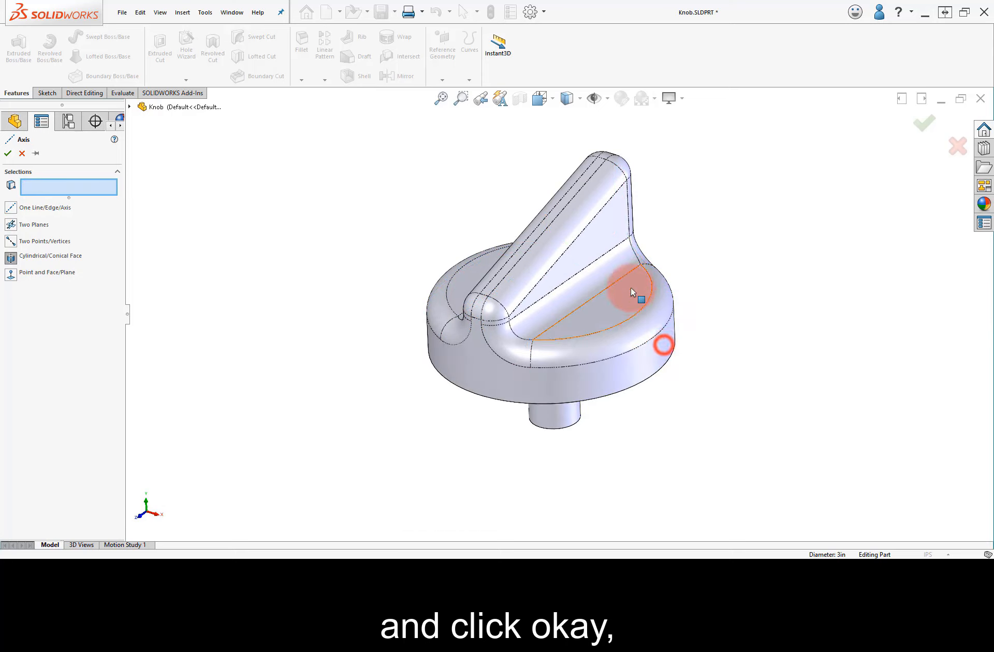
{"action": "left_click", "coordinate": [626, 267]}
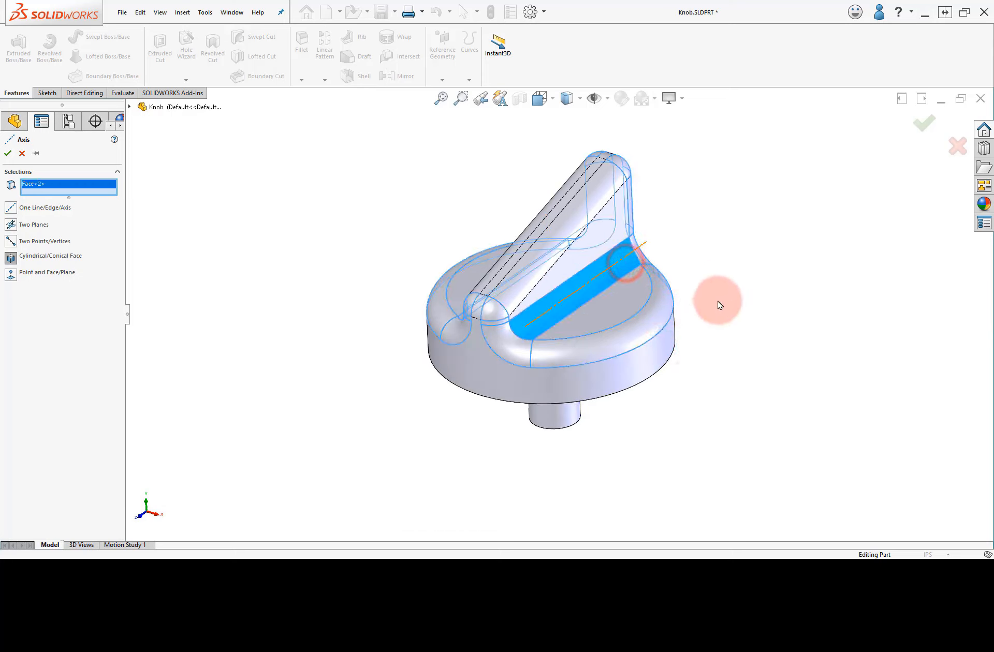
{"action": "mouse_move", "coordinate": [722, 308]}
{"action": "middle_mouse_down"}
{"action": "mouse_move", "coordinate": [766, 251]}
{"action": "mouse_move", "coordinate": [715, 297]}
{"action": "middle_mouse_up"}
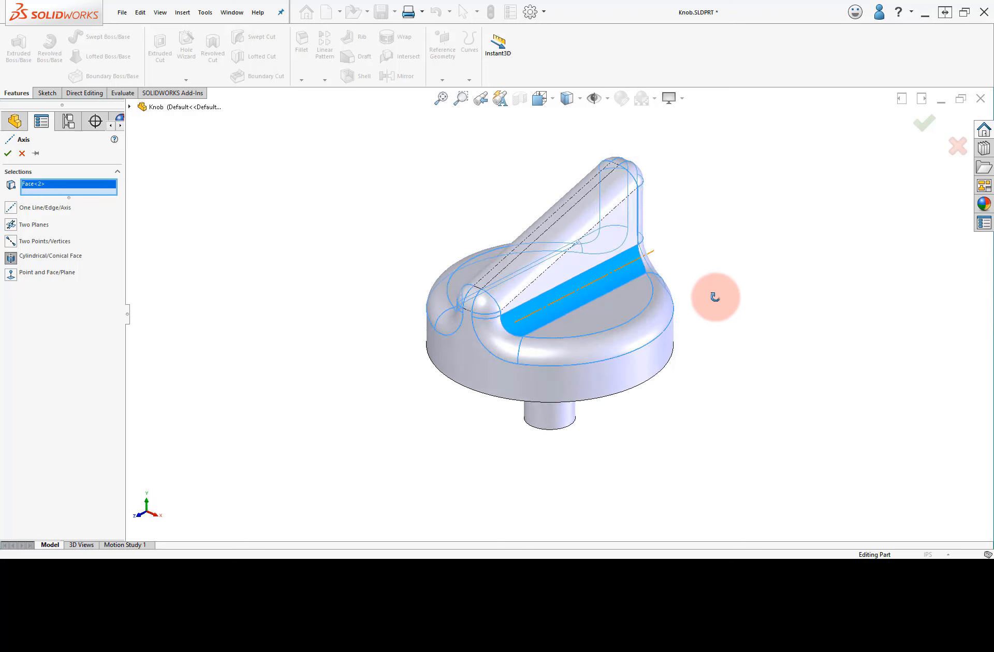
{"action": "left_click", "coordinate": [638, 275]}
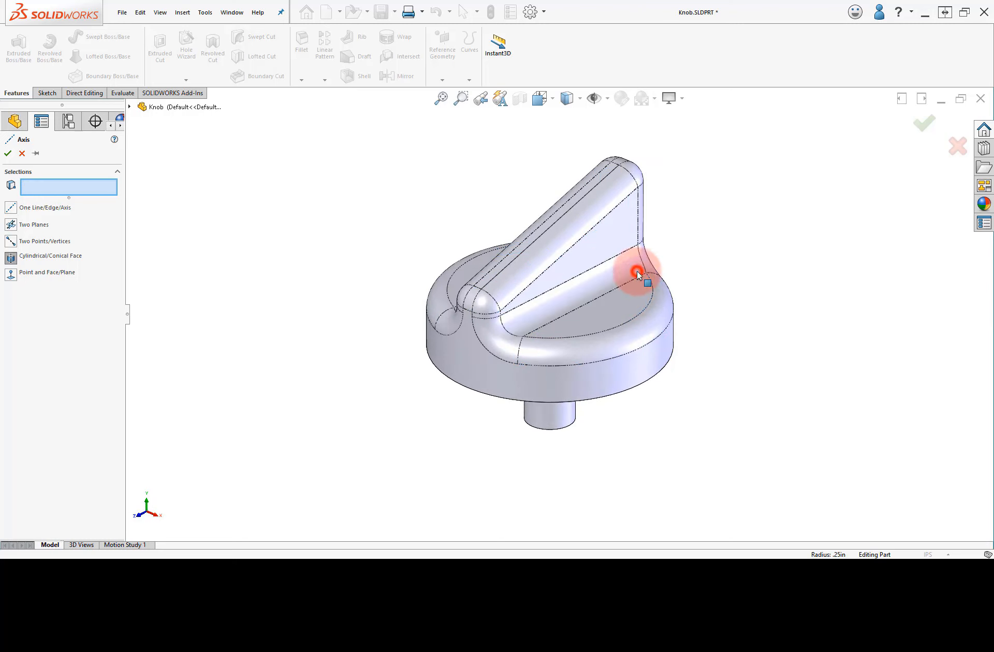
{"action": "left_click", "coordinate": [643, 363]}
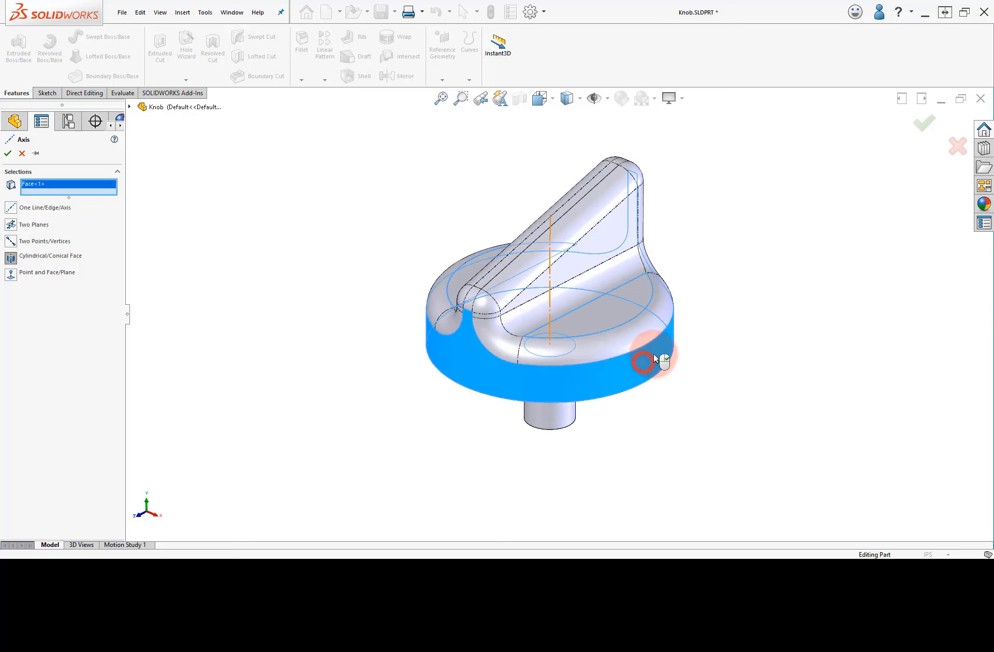
Finish the cylindrical-face axis through the knob's center, and hide it.
{"action": "left_click", "coordinate": [919, 122]}
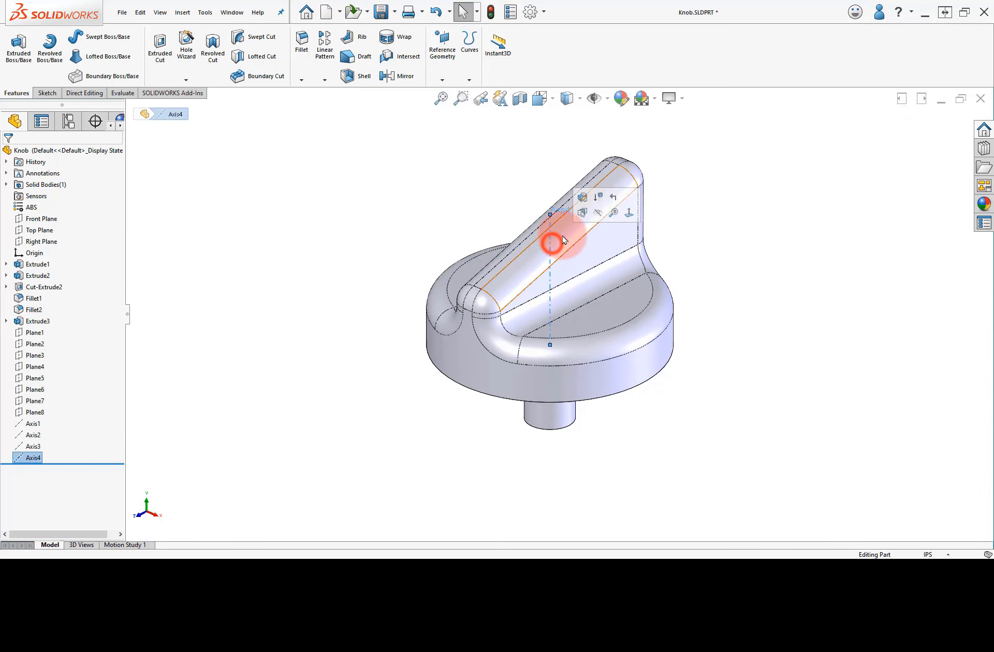
{"action": "left_click", "coordinate": [598, 212]}
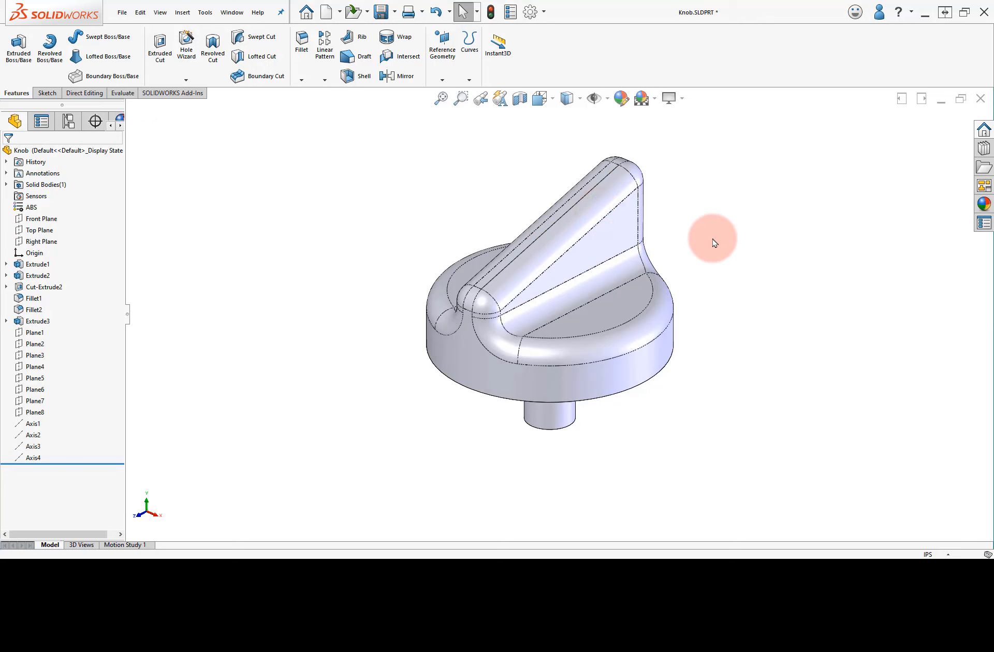
Create a reference axis normal to the base's flat recess face through the recess corner near the grip's low end.
{"action": "left_click", "coordinate": [447, 81]}
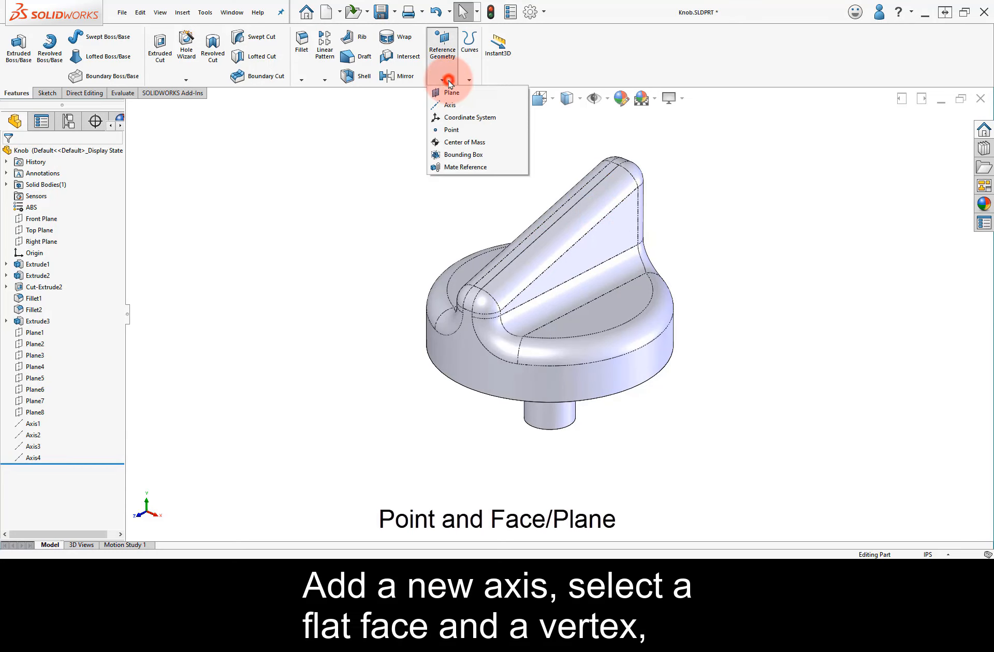
{"action": "left_click", "coordinate": [449, 106]}
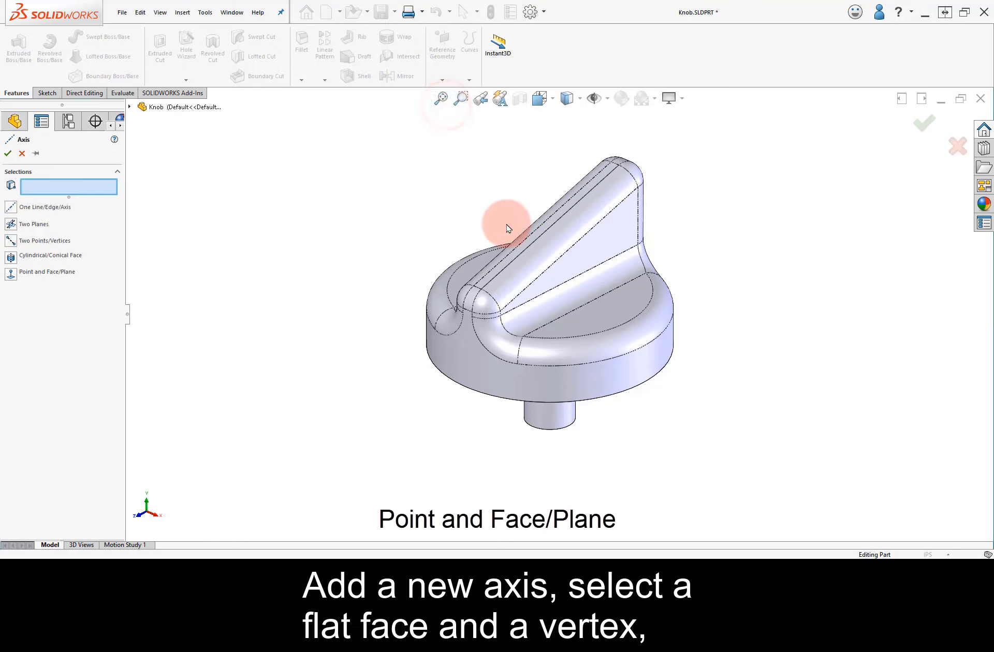
{"action": "left_click", "coordinate": [583, 320]}
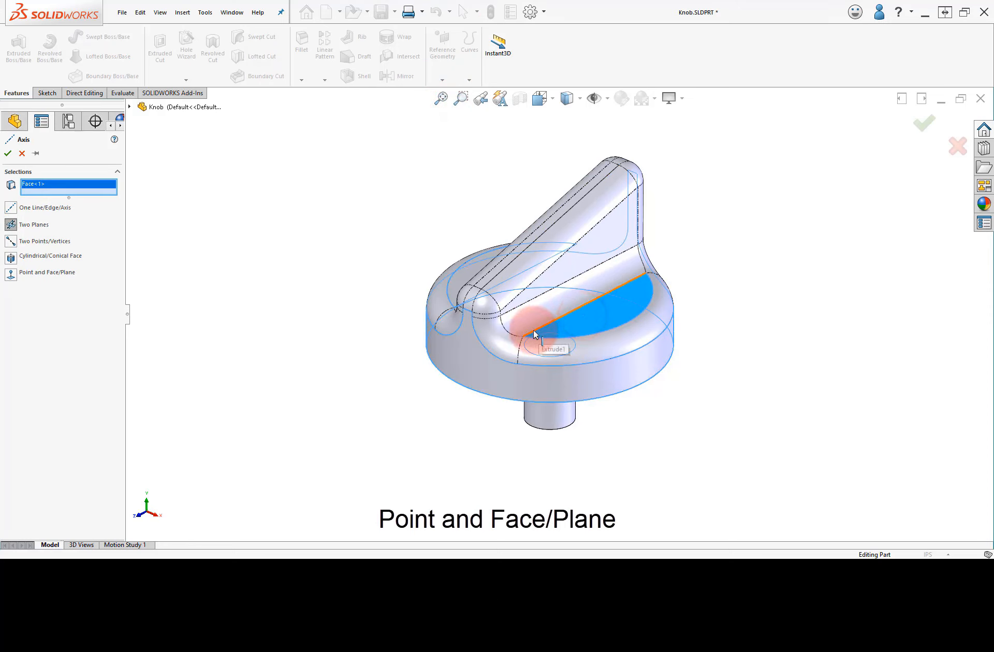
{"action": "left_click", "coordinate": [523, 338]}
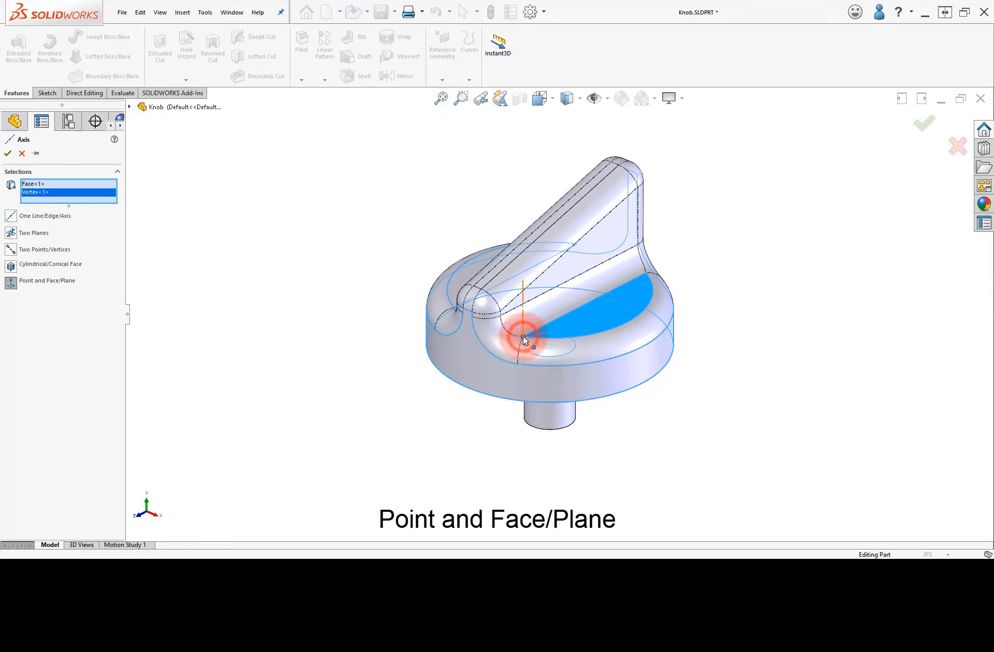
{"action": "left_click", "coordinate": [919, 124]}
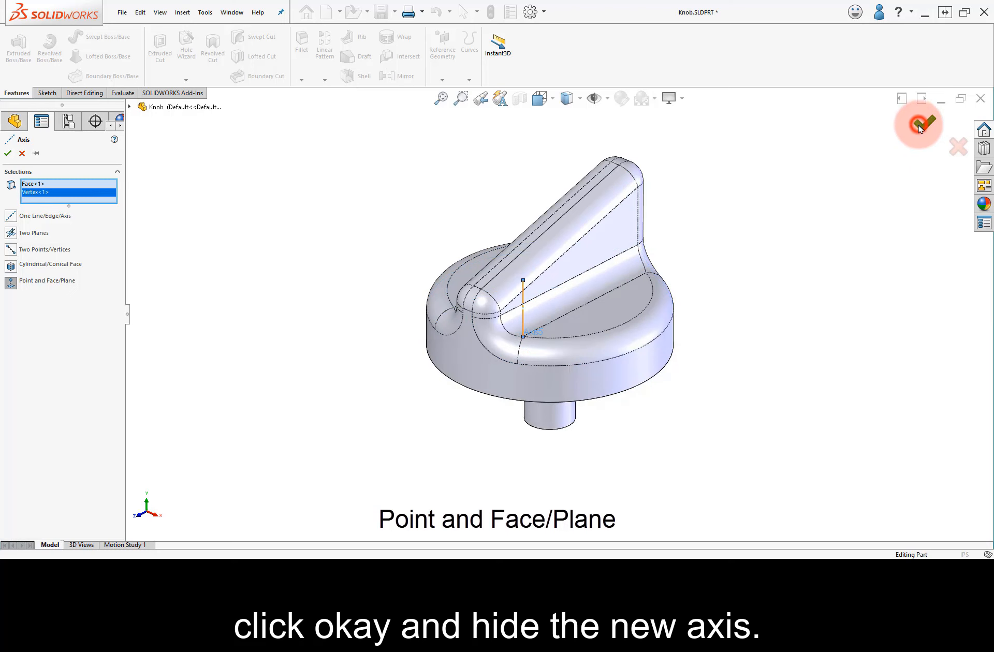
{"action": "left_click", "coordinate": [784, 265]}
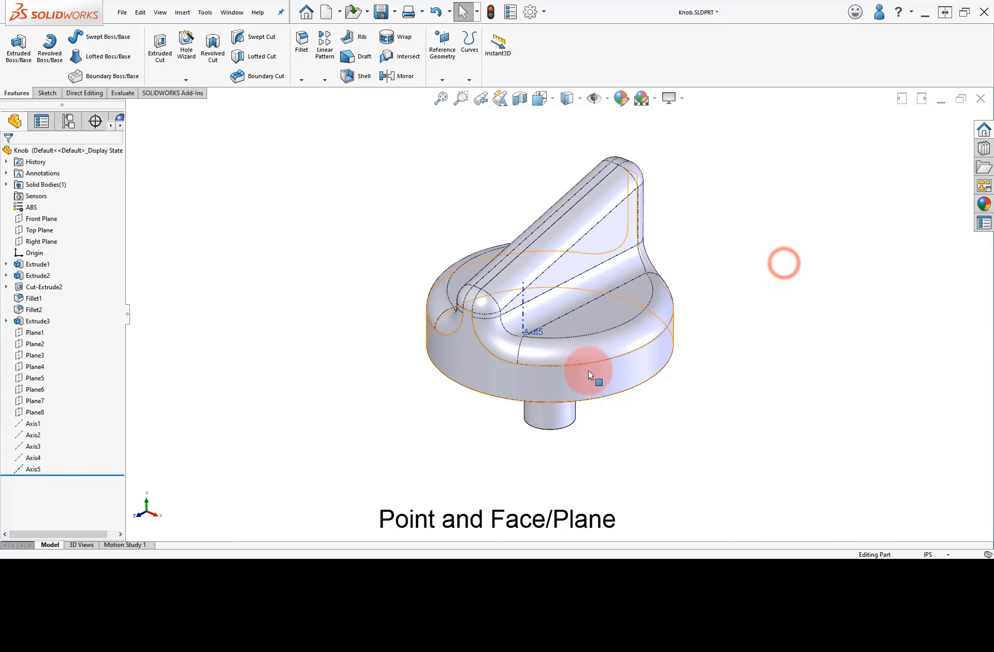
Extend the point-and-face axis downward past the underside of the base, and hide the axis.
{"action": "left_click", "coordinate": [524, 339]}
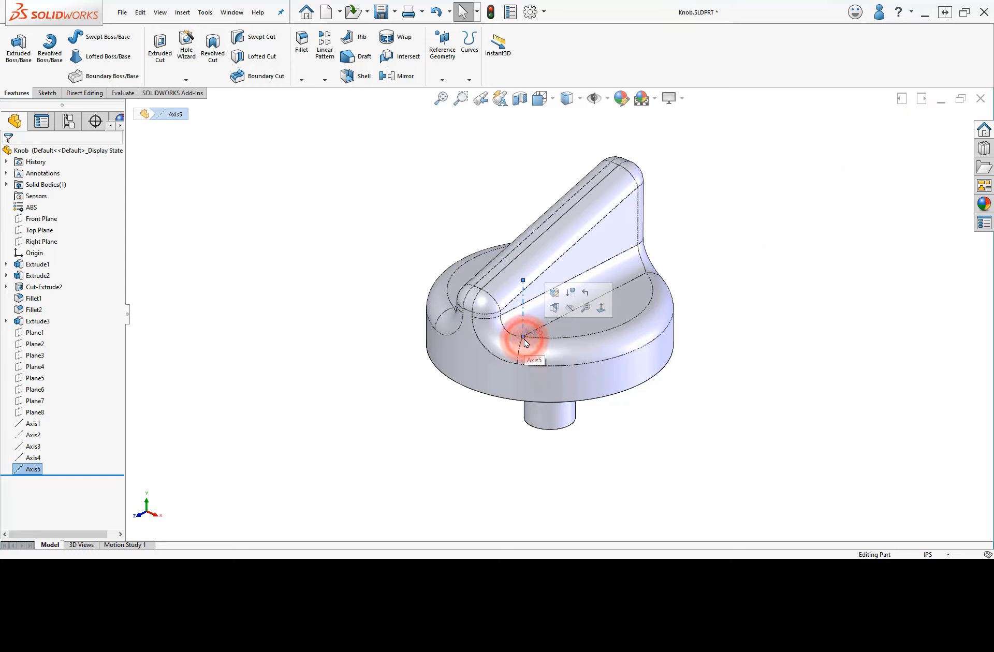
{"action": "left_click_drag", "start_coordinate": [523, 340], "coordinate": [522, 443]}
{"action": "left_click", "coordinate": [623, 452]}
{"action": "mouse_move", "coordinate": [770, 297]}
{"action": "middle_mouse_down"}
{"action": "mouse_move", "coordinate": [774, 455]}
{"action": "mouse_move", "coordinate": [776, 332]}
{"action": "mouse_move", "coordinate": [834, 232]}
{"action": "mouse_move", "coordinate": [710, 297]}
{"action": "mouse_move", "coordinate": [751, 268]}
{"action": "mouse_move", "coordinate": [755, 287]}
{"action": "middle_mouse_up"}
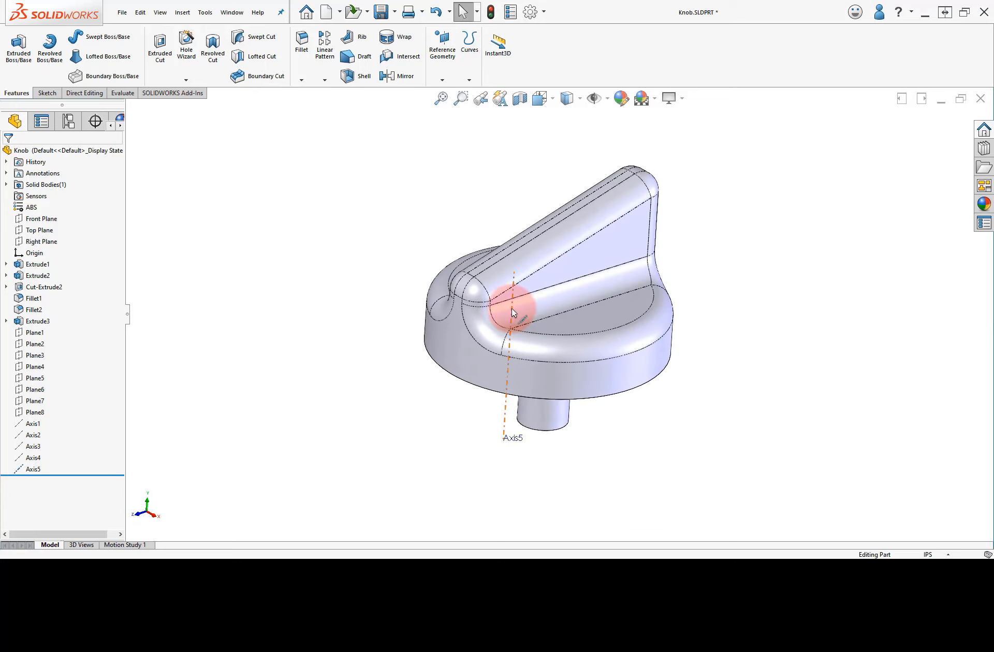
{"action": "left_click", "coordinate": [511, 309]}
{"action": "left_click", "coordinate": [556, 279]}
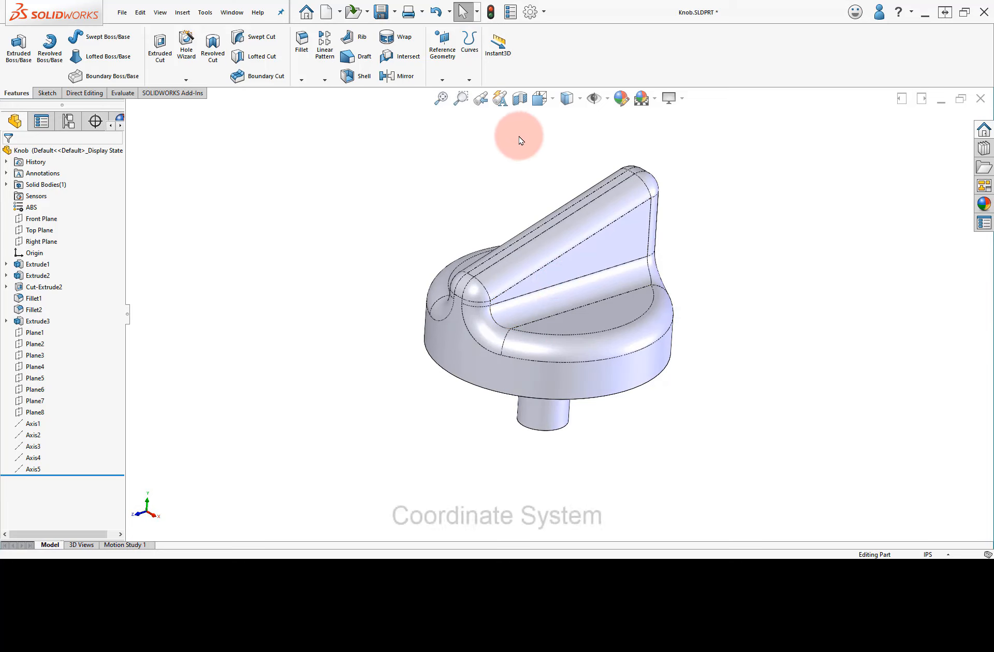
Create a coordinate system at the fillet vertex atop the grip's low end, with X along the sloping ridge edge and Y along the short crosswise edge.
{"action": "left_click", "coordinate": [443, 81]}
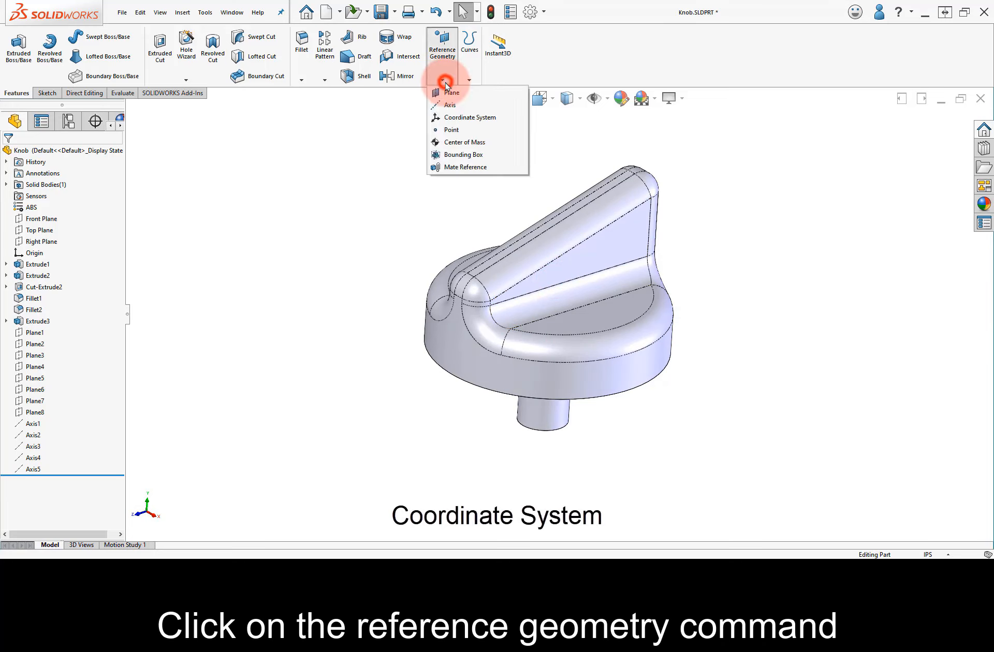
{"action": "left_click", "coordinate": [462, 124]}
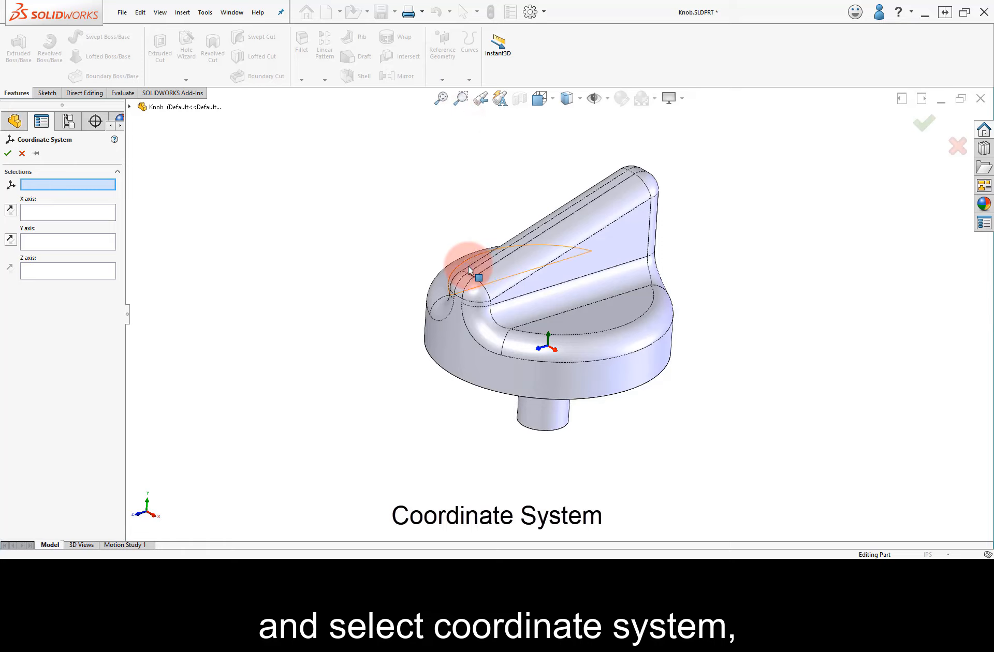
{"action": "scroll", "coordinate": [500, 303], "scroll_direction": "down", "scroll_amount": 5}
{"action": "middle_click_drag", "start_coordinate": [500, 302], "coordinate": [525, 314]}
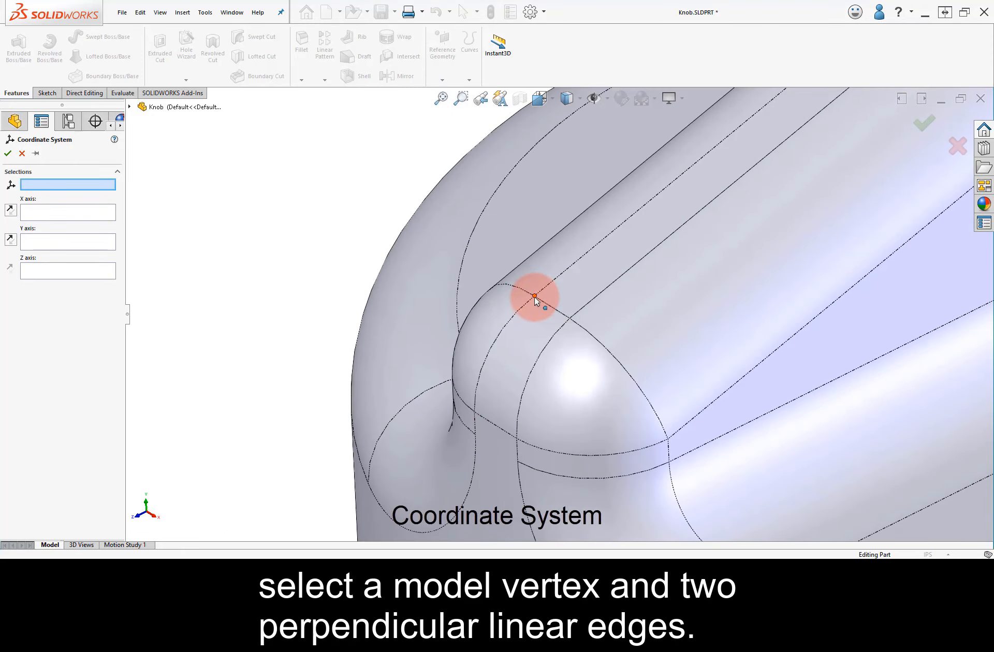
{"action": "left_click", "coordinate": [573, 270]}
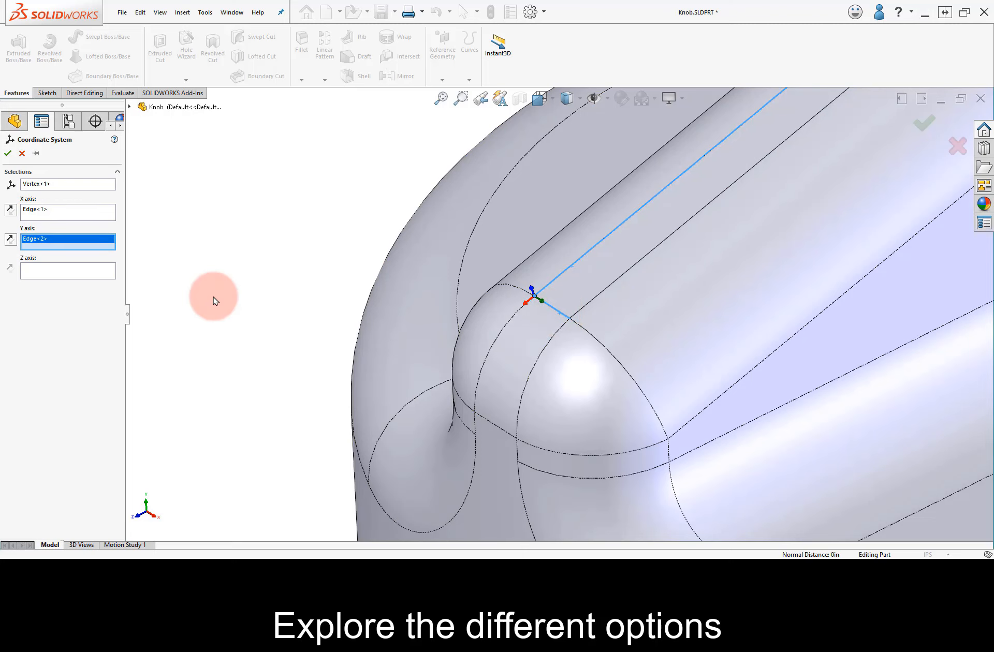
{"action": "left_click", "coordinate": [10, 239]}
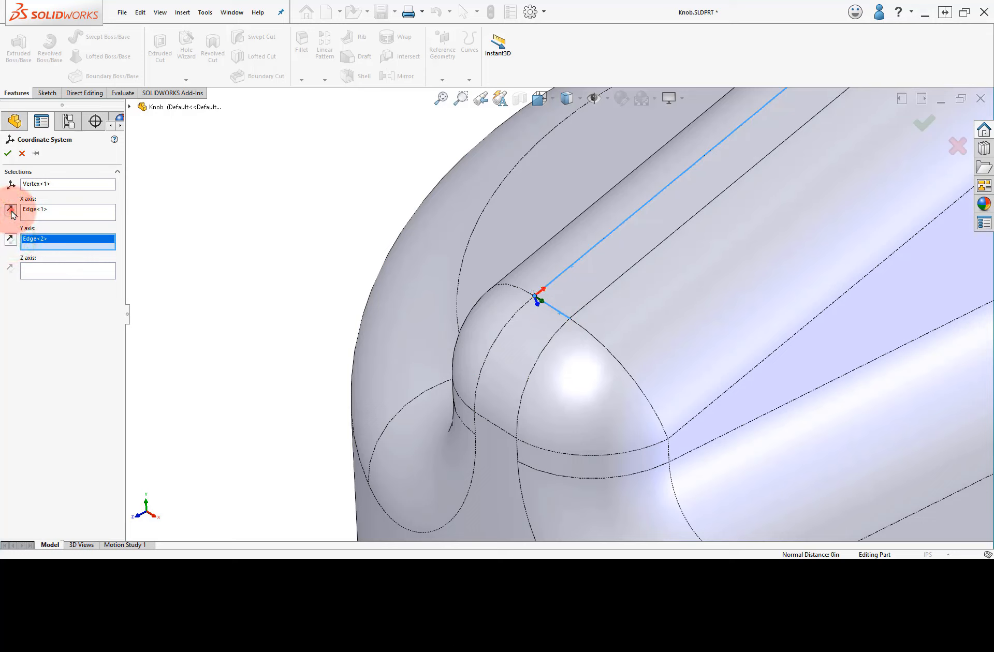
{"action": "left_click", "coordinate": [9, 153]}
{"action": "left_click", "coordinate": [338, 249]}
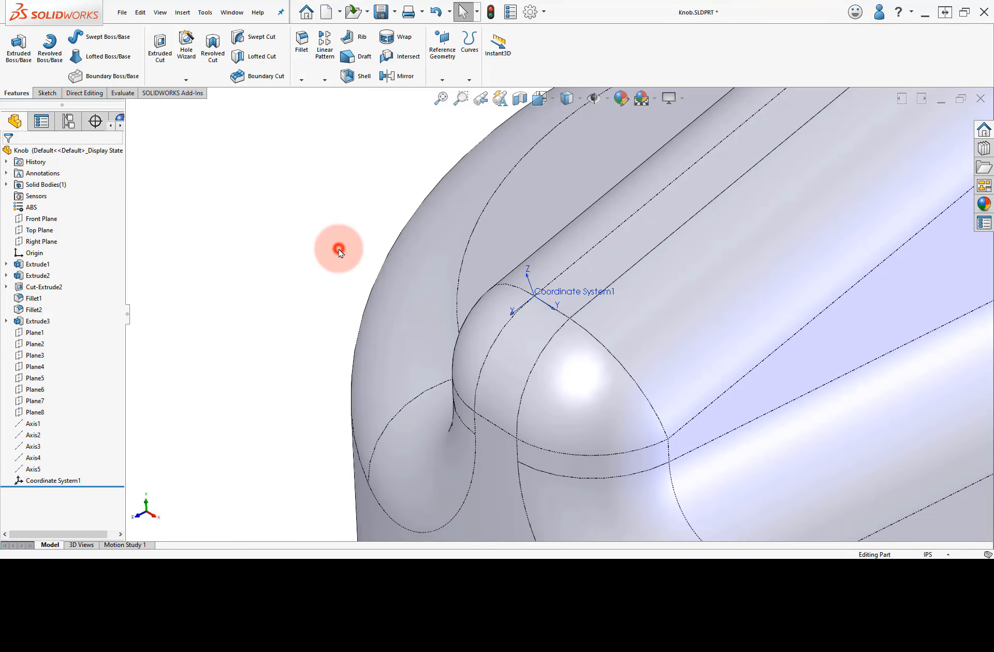
Inspect the new coordinate system on the grip's low end from several angles, and hide it.
{"action": "middle_click_drag", "start_coordinate": [486, 263], "coordinate": [765, 284]}
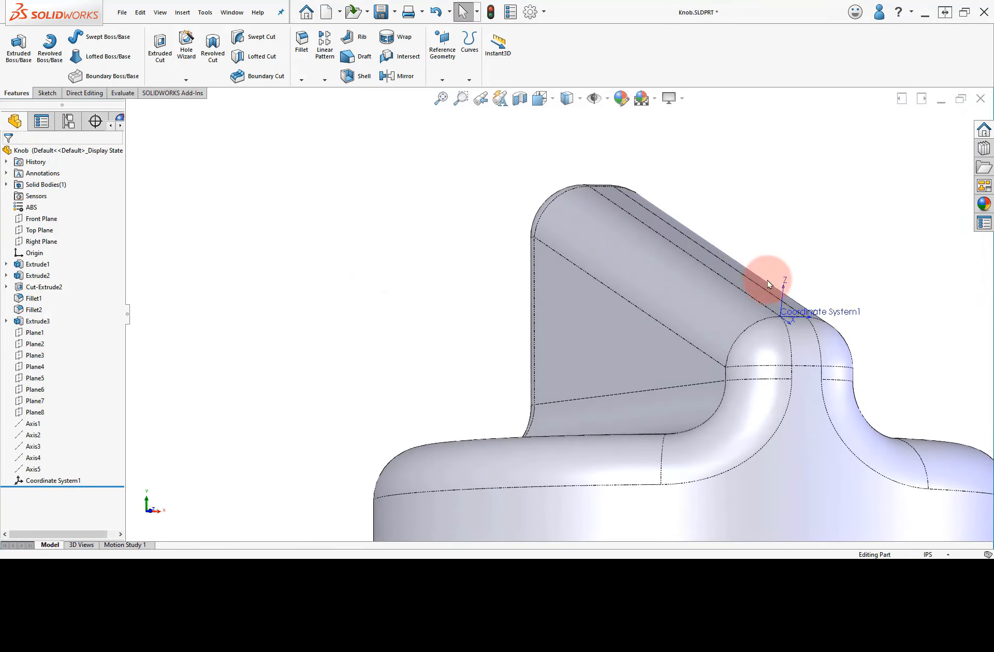
{"action": "middle_click_drag", "start_coordinate": [865, 342], "coordinate": [781, 377]}
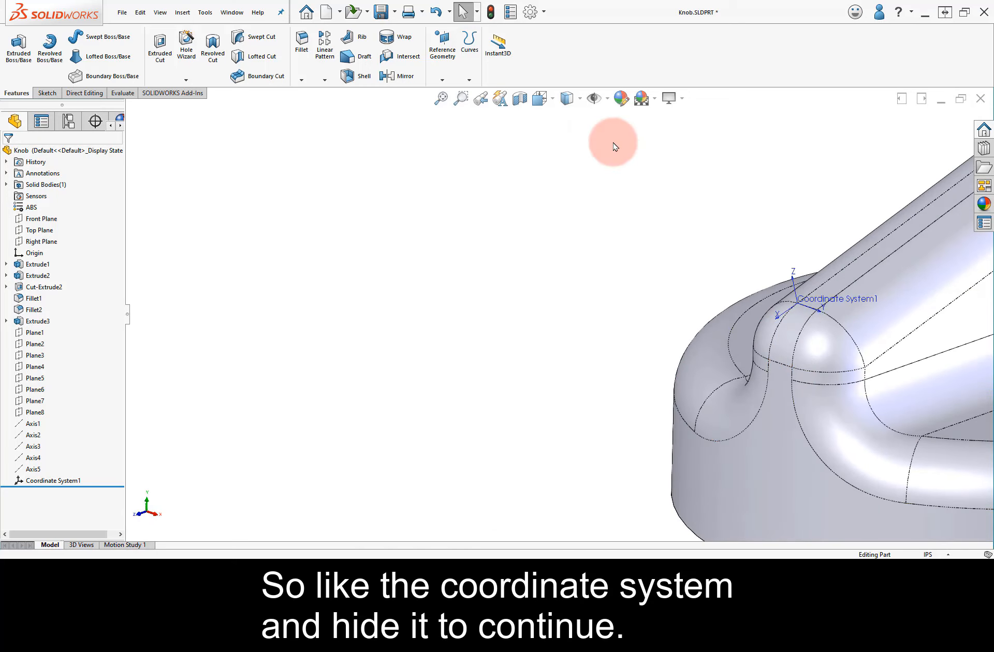
{"action": "left_click", "coordinate": [442, 98]}
{"action": "left_click", "coordinate": [485, 272]}
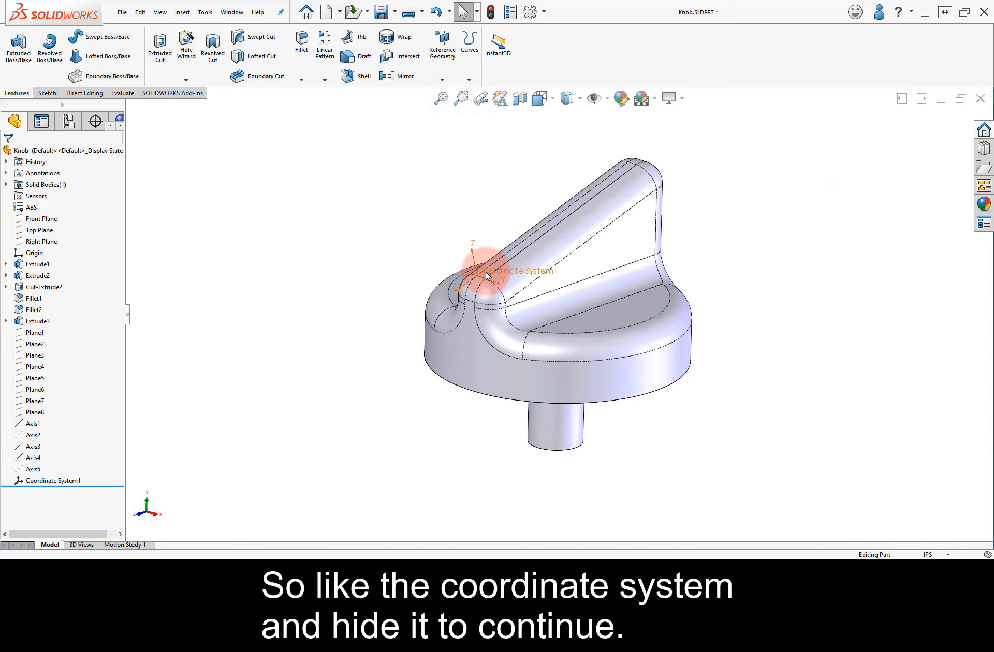
{"action": "left_click", "coordinate": [532, 242]}
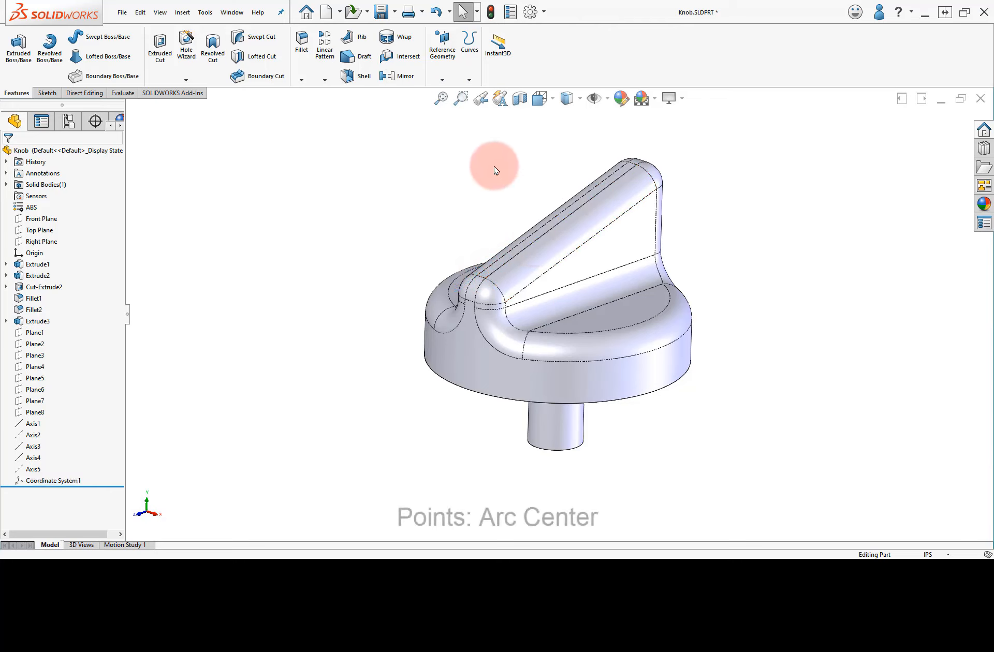
Create a reference point at the arc center of the base's bottom circular edge.
{"action": "left_click", "coordinate": [450, 80]}
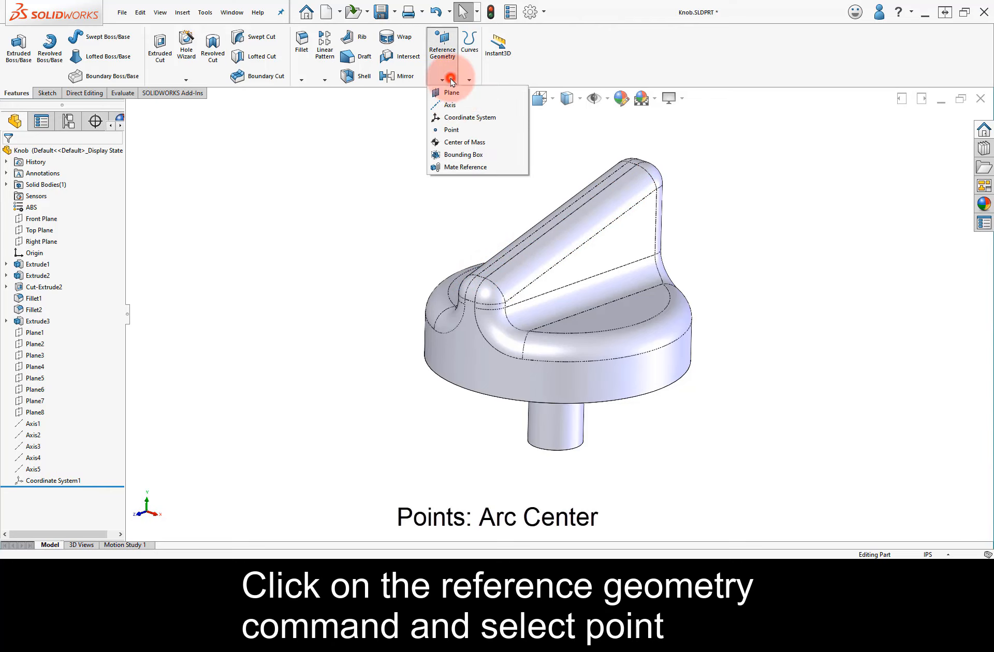
{"action": "left_click", "coordinate": [459, 131]}
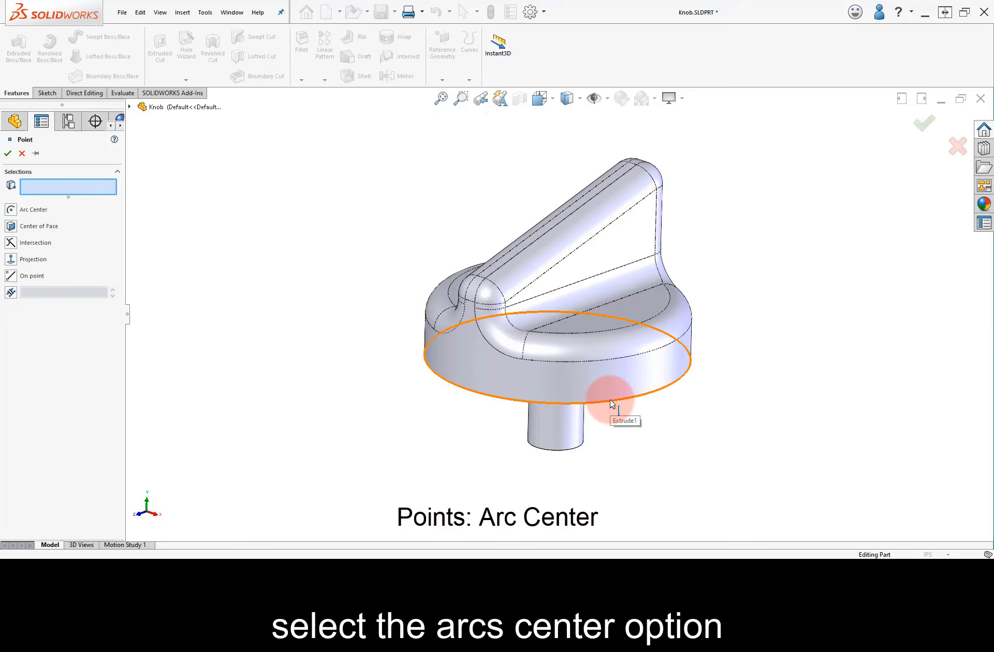
{"action": "middle_click_drag", "start_coordinate": [727, 217], "coordinate": [738, 287]}
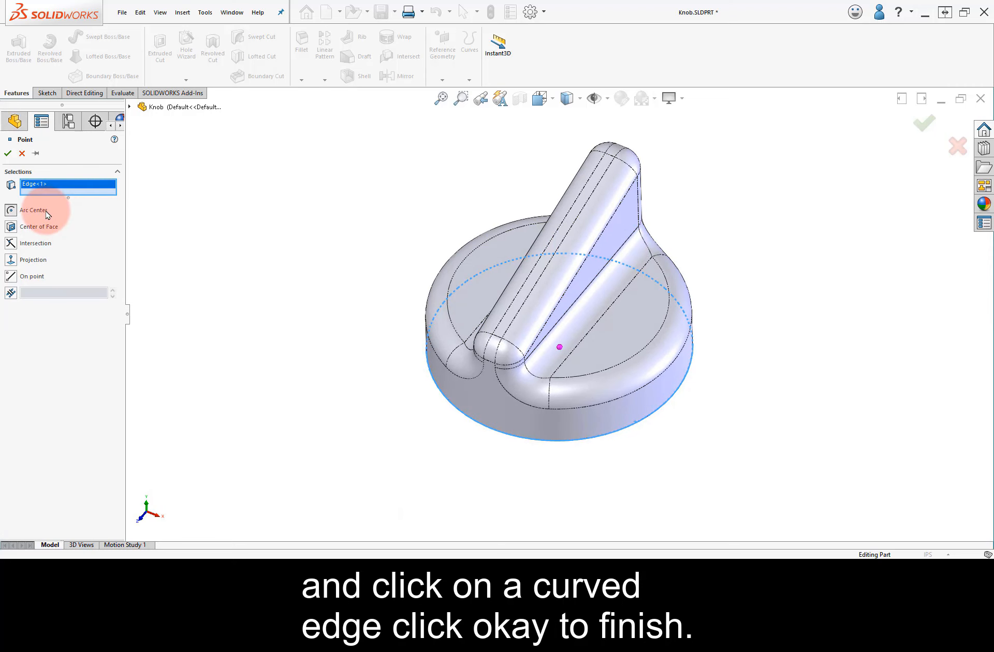
{"action": "middle_click_drag", "start_coordinate": [277, 290], "coordinate": [295, 248]}
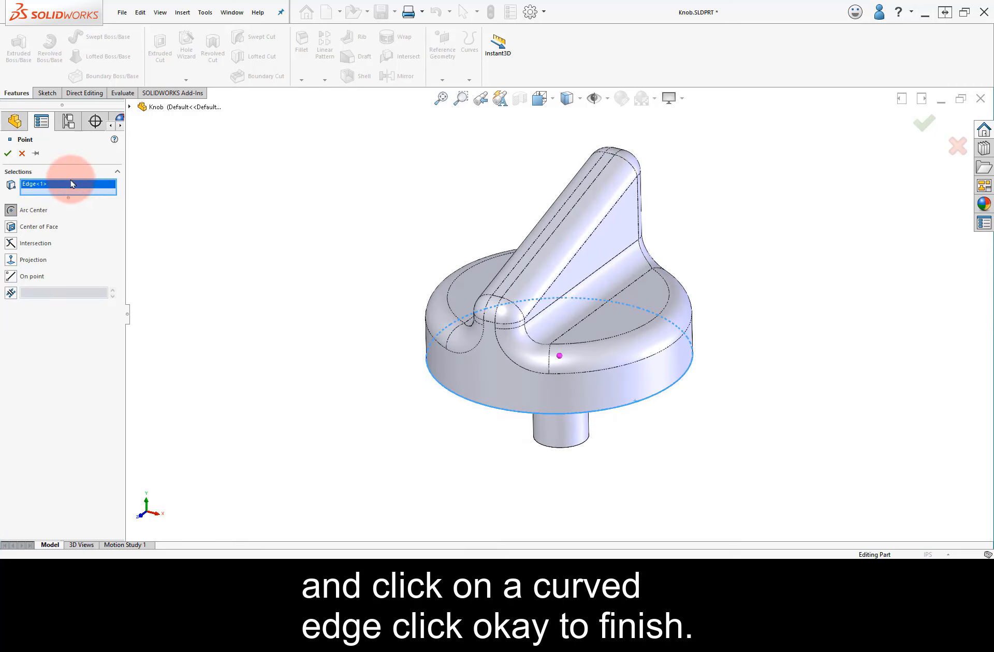
{"action": "left_click", "coordinate": [7, 153]}
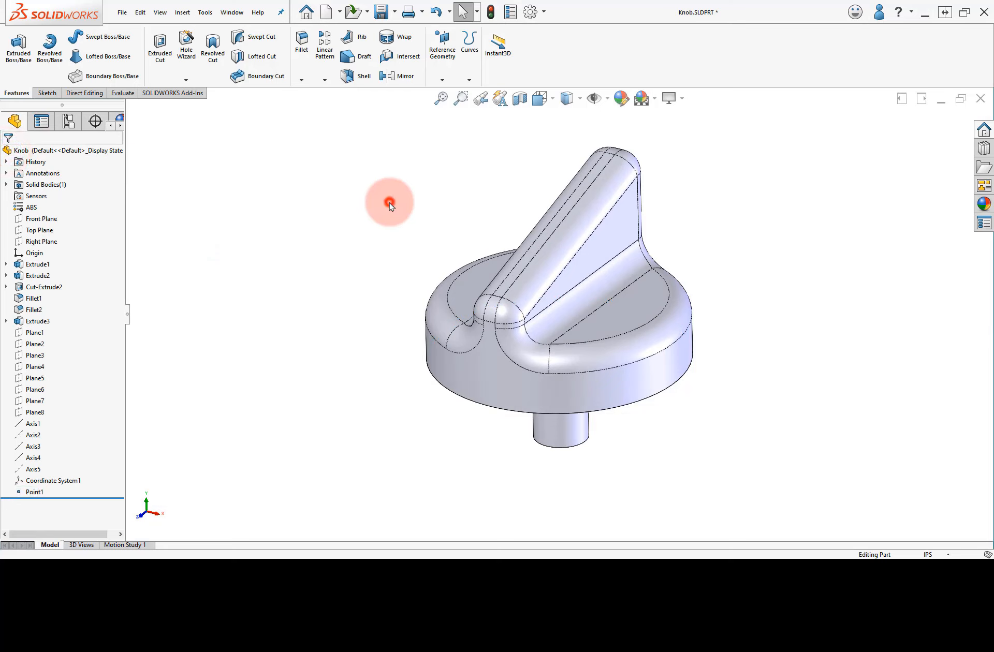
Turn on the display of reference points in the model view.
{"action": "left_click", "coordinate": [608, 99]}
{"action": "left_click", "coordinate": [613, 122]}
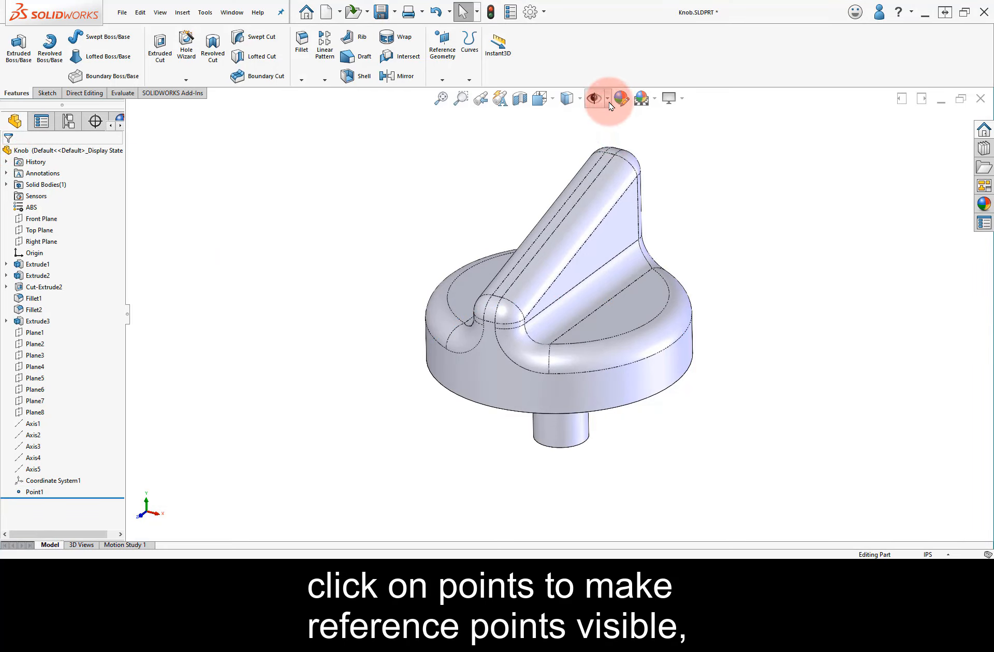
{"action": "left_click", "coordinate": [607, 100]}
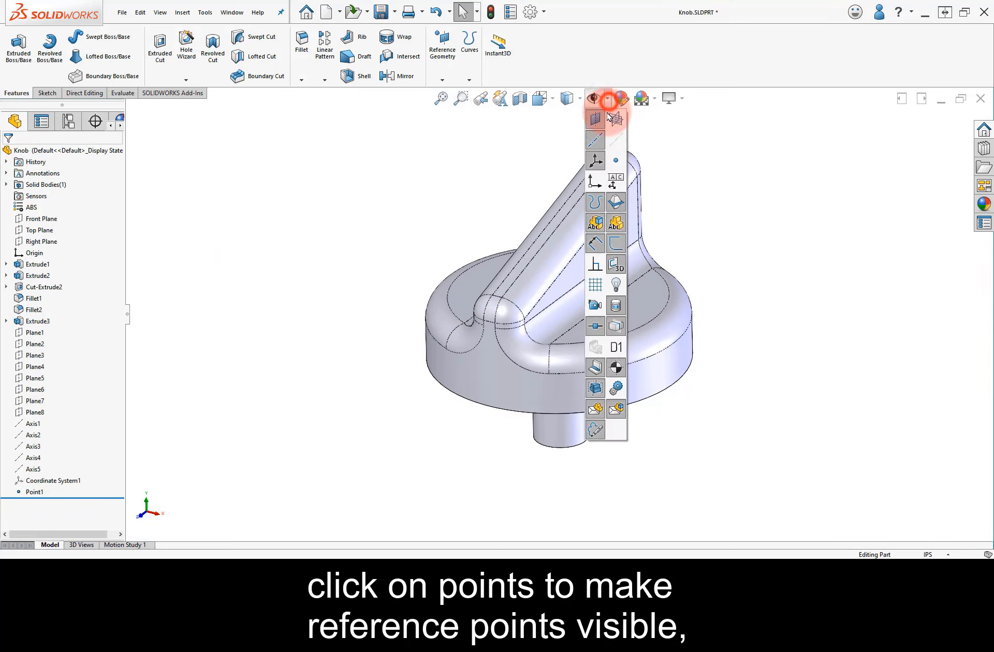
{"action": "left_click", "coordinate": [616, 162]}
{"action": "left_click", "coordinate": [748, 273]}
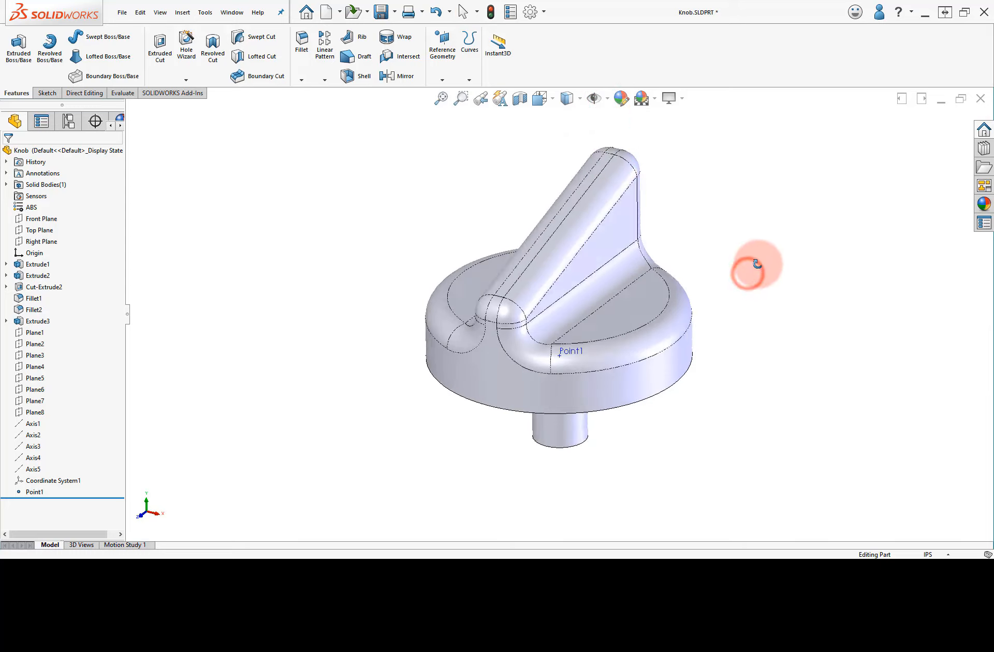
Hide the arc-center reference point in the middle of the base.
{"action": "middle_click_drag", "start_coordinate": [756, 264], "coordinate": [737, 299]}
{"action": "left_click", "coordinate": [614, 336]}
{"action": "left_click", "coordinate": [578, 349]}
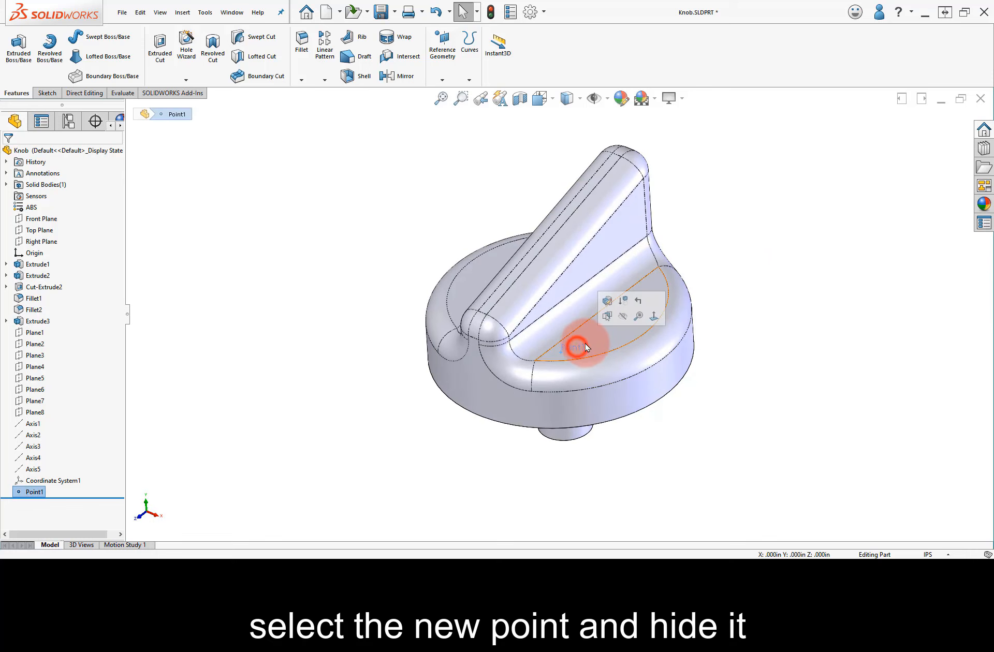
{"action": "left_click", "coordinate": [622, 319]}
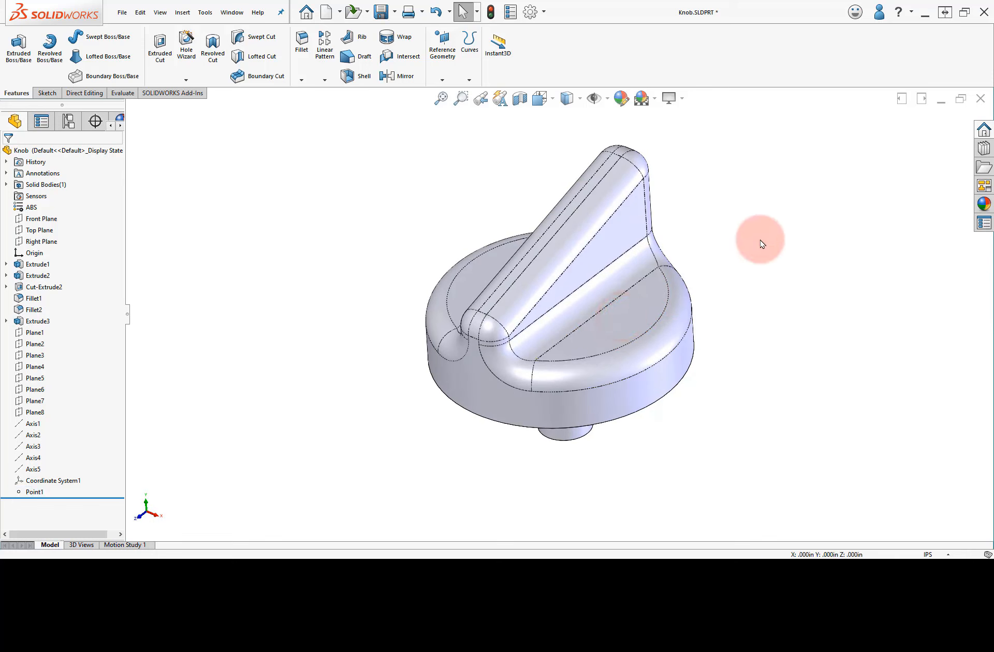
Create a reference point with the Center of Face option on the flat half-moon recess face beside the grip.
{"action": "left_click", "coordinate": [442, 80]}
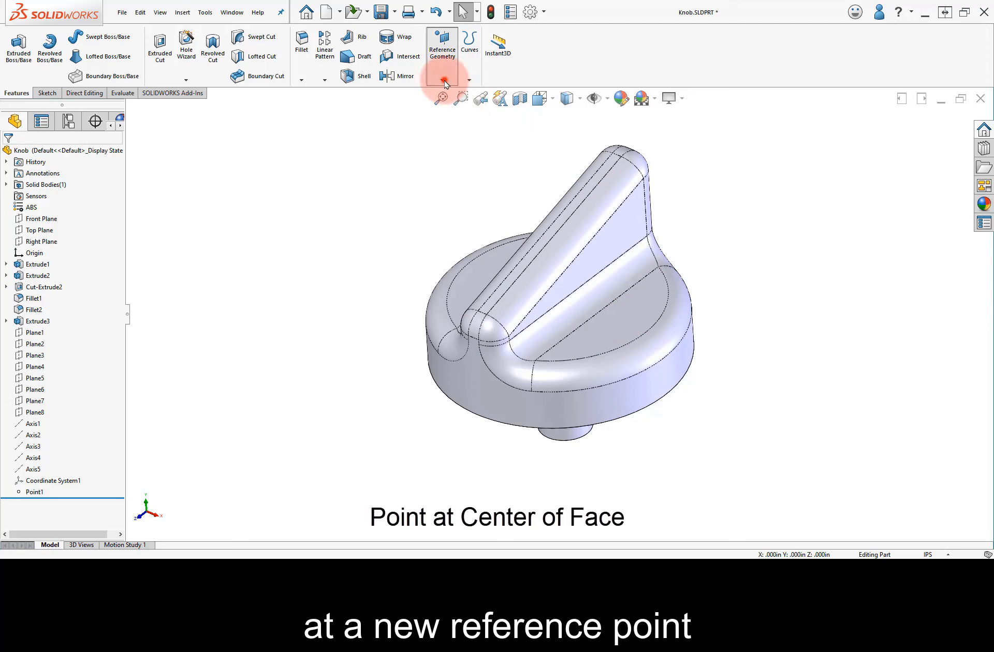
{"action": "left_click", "coordinate": [455, 130]}
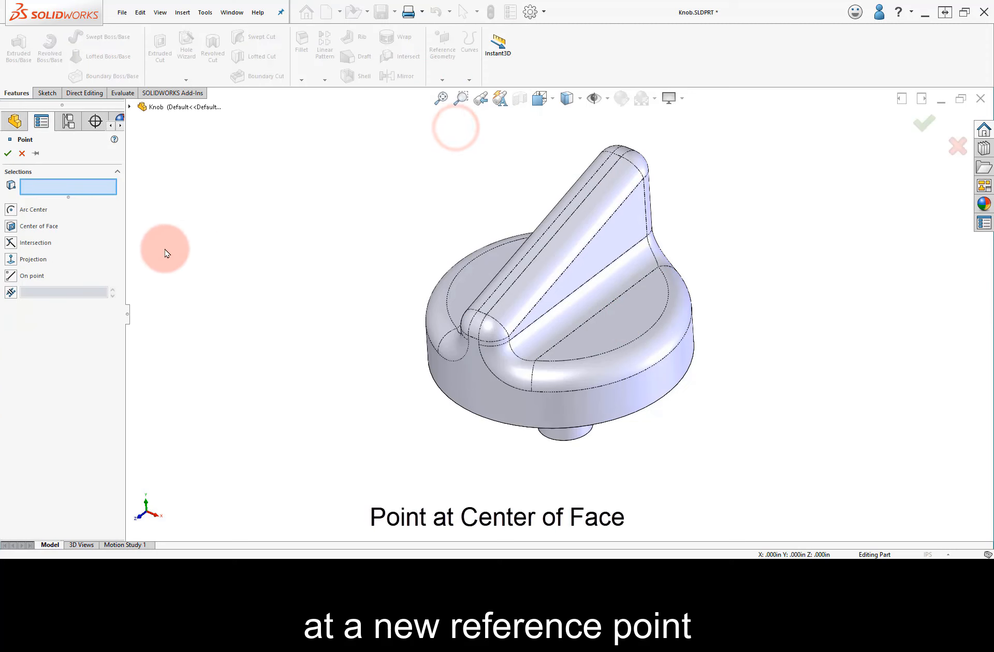
{"action": "left_click", "coordinate": [40, 228]}
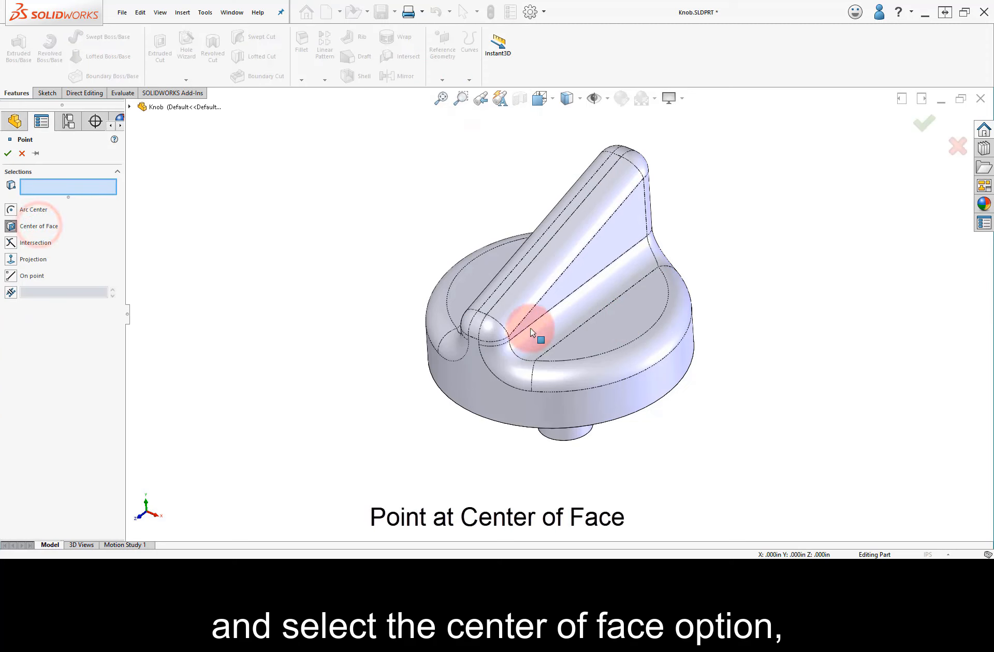
{"action": "left_click", "coordinate": [634, 326]}
{"action": "scroll", "coordinate": [636, 327], "scroll_direction": "down", "scroll_amount": 3}
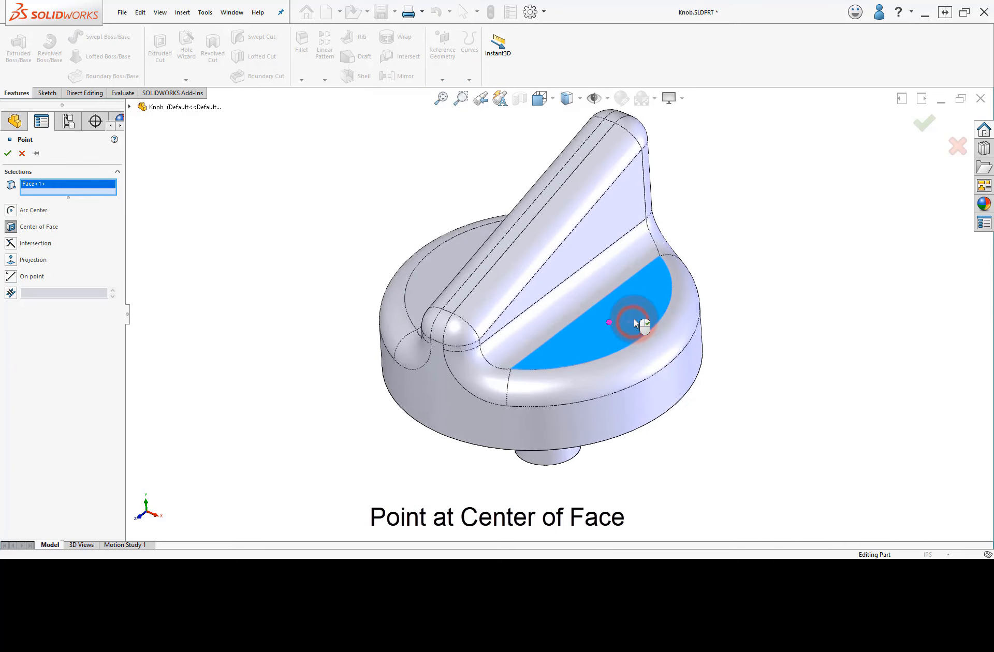
{"action": "left_click", "coordinate": [924, 124]}
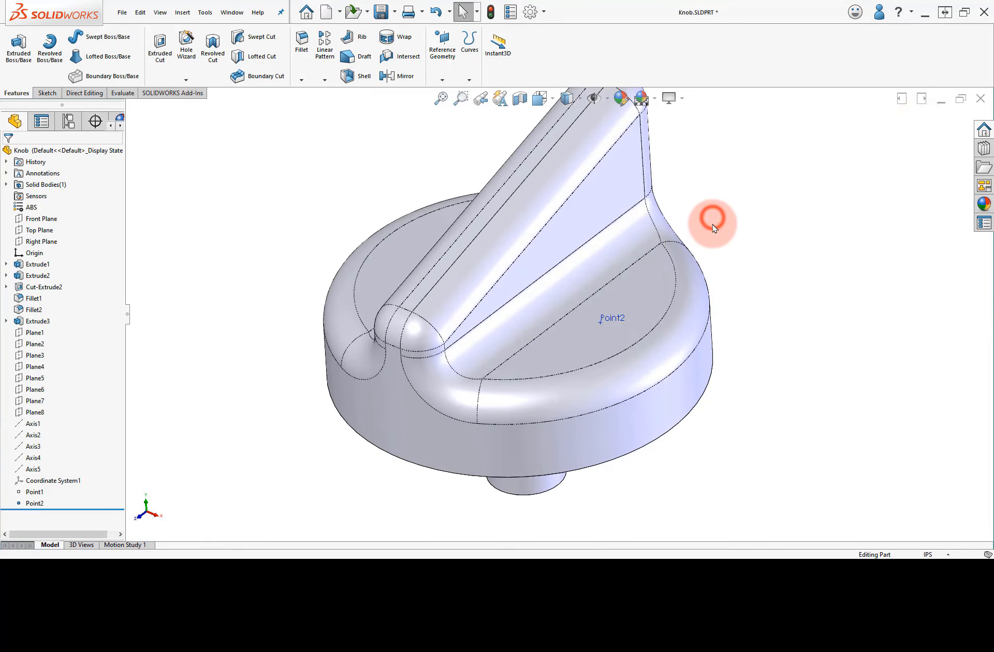
Hide the reference point at the center of the half-moon recess face.
{"action": "mouse_move", "coordinate": [711, 222]}
{"action": "middle_mouse_down"}
{"action": "mouse_move", "coordinate": [754, 144]}
{"action": "mouse_move", "coordinate": [721, 222]}
{"action": "middle_mouse_up"}
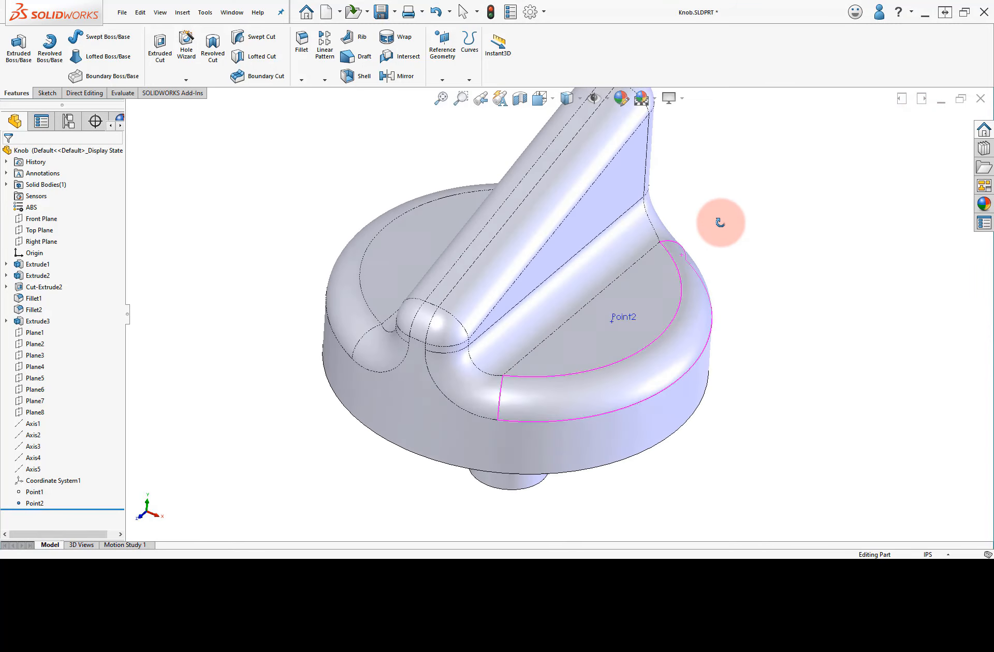
{"action": "left_click", "coordinate": [621, 323]}
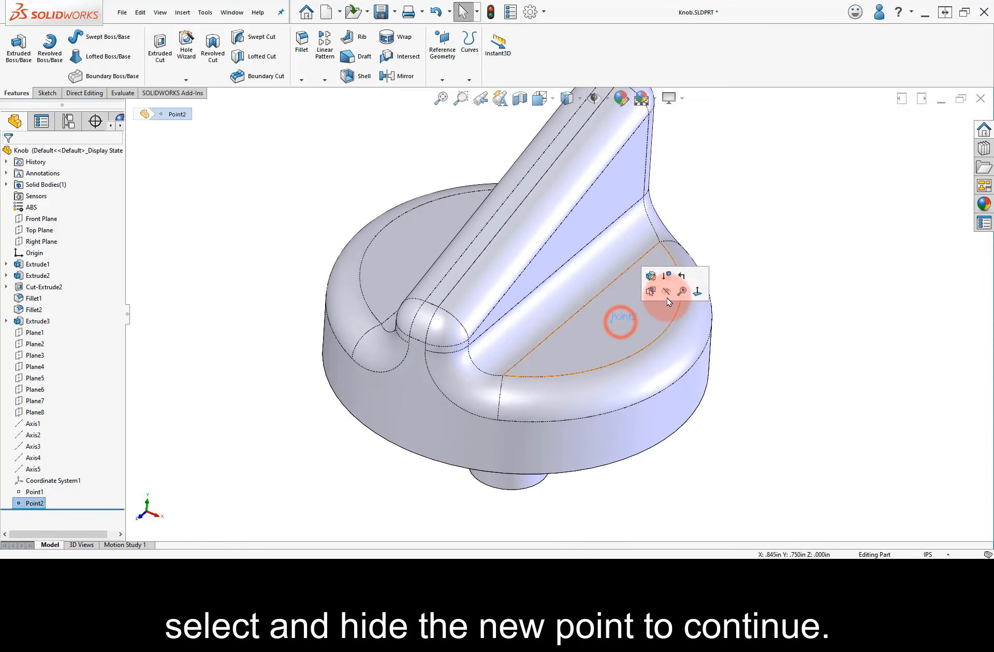
{"action": "left_click", "coordinate": [667, 293]}
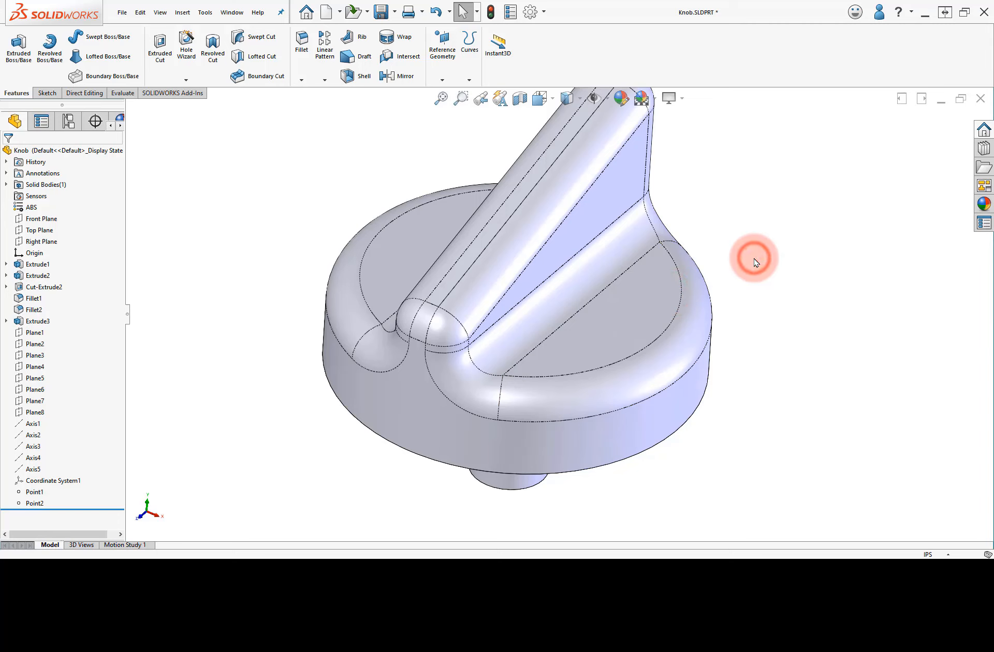
Create a reference point at the intersection of the two long edges of the grip's flat triangular side face, and hide it.
{"action": "left_click", "coordinate": [442, 79]}
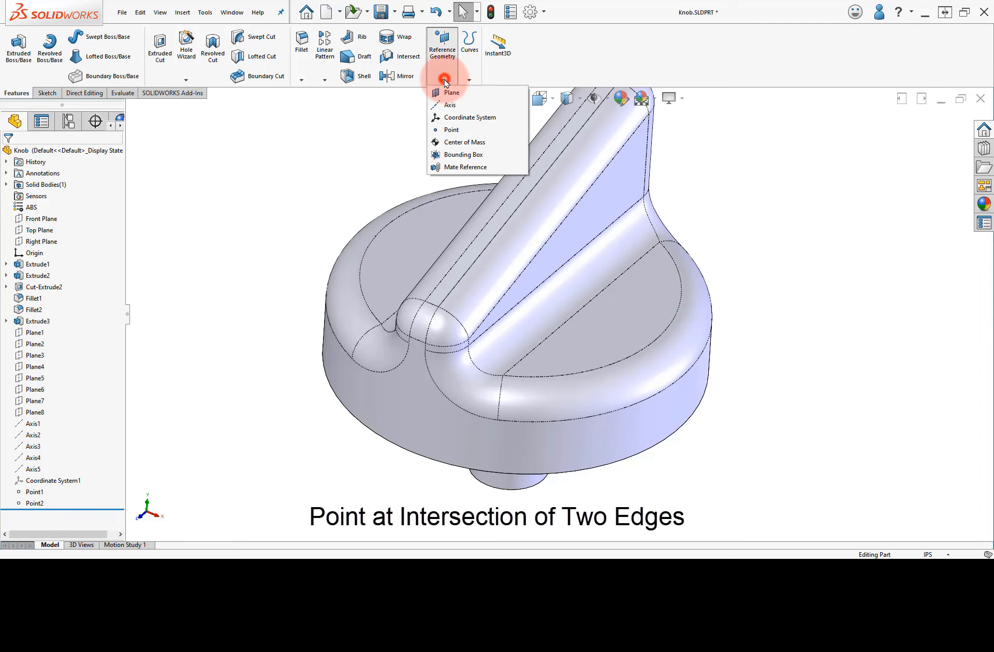
{"action": "left_click", "coordinate": [445, 131]}
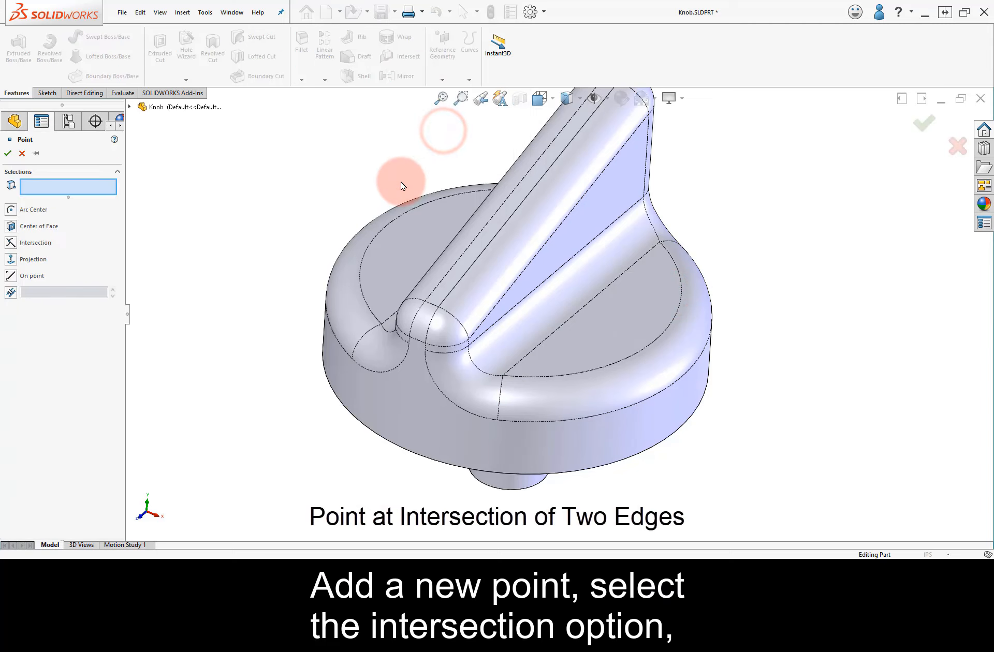
{"action": "middle_click_drag", "start_coordinate": [399, 184], "coordinate": [395, 159]}
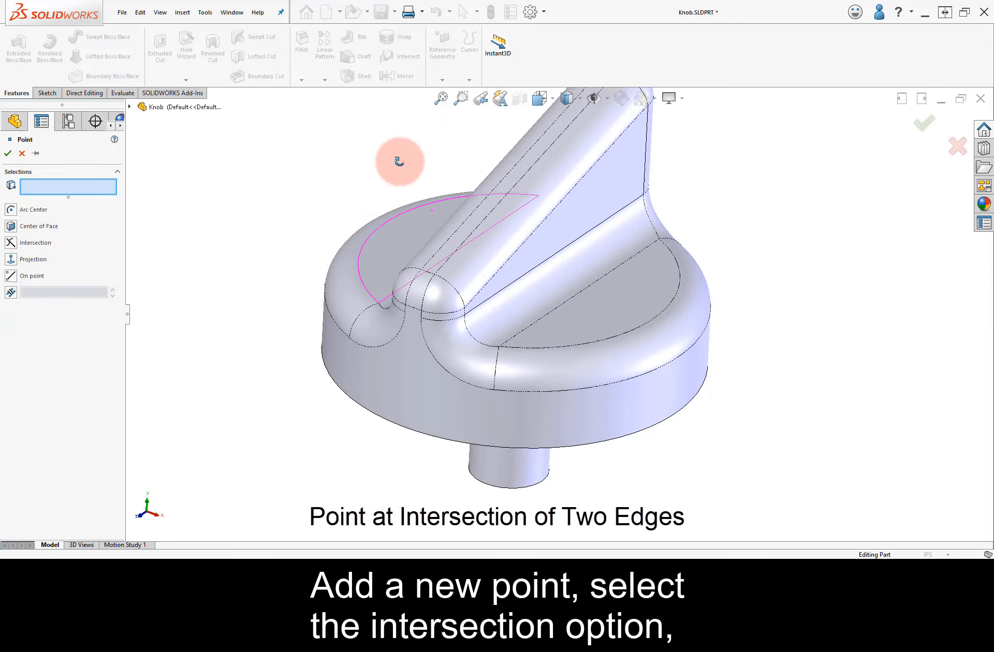
{"action": "left_click", "coordinate": [37, 244]}
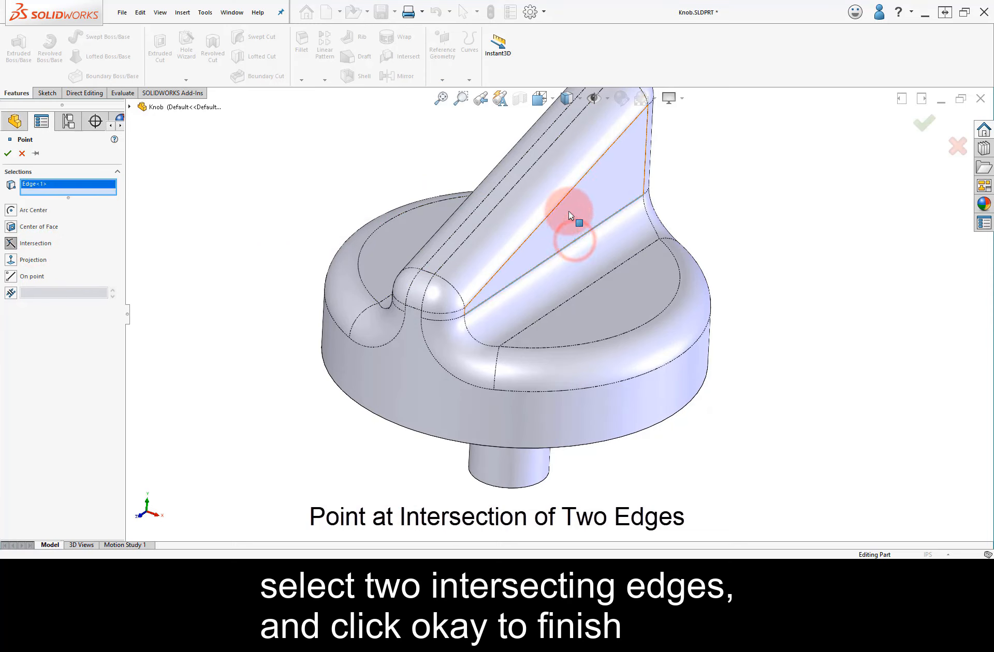
{"action": "left_click", "coordinate": [569, 196]}
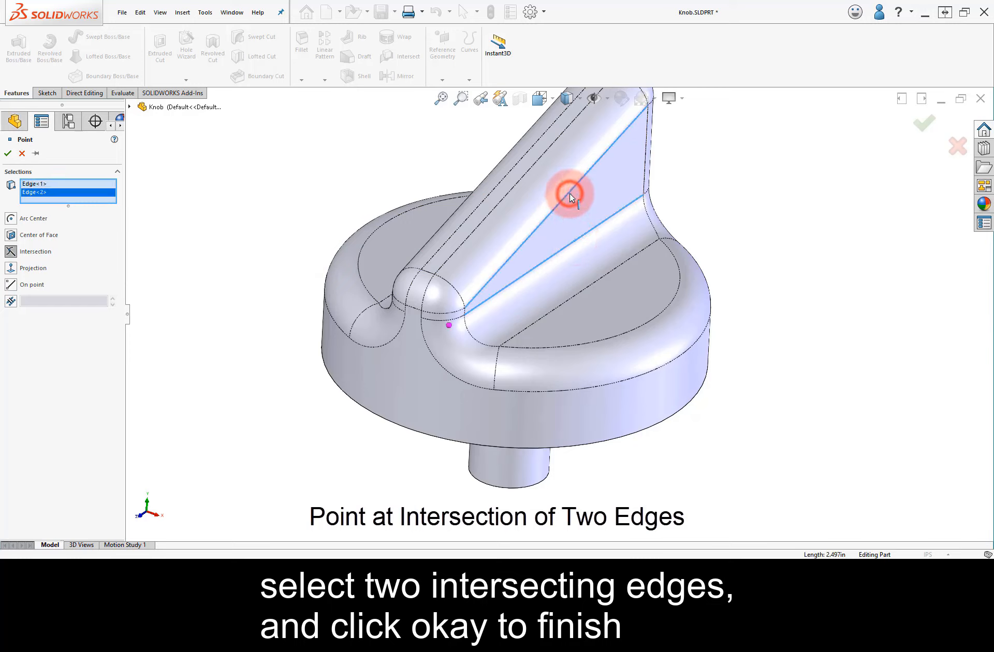
{"action": "middle_click_drag", "start_coordinate": [547, 235], "coordinate": [643, 228]}
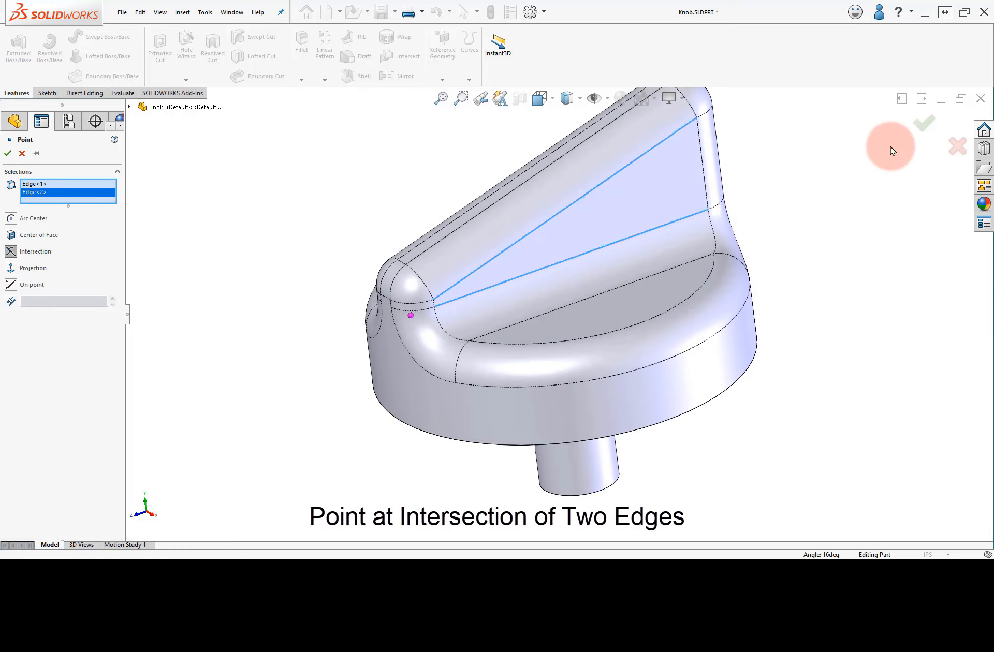
{"action": "left_click", "coordinate": [919, 129]}
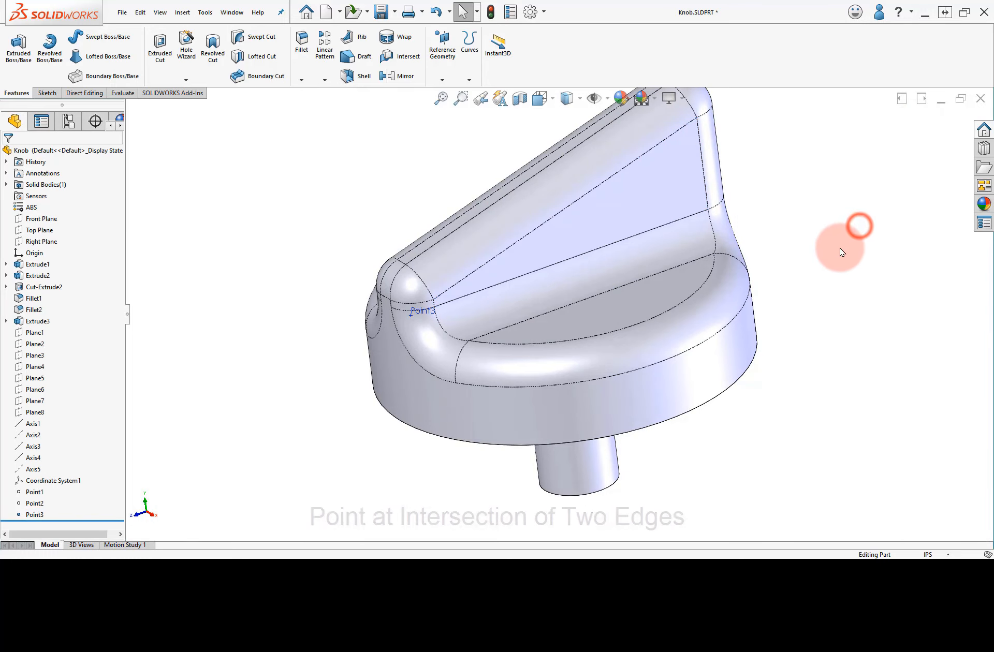
{"action": "mouse_move", "coordinate": [842, 251]}
{"action": "middle_mouse_down"}
{"action": "mouse_move", "coordinate": [851, 216]}
{"action": "mouse_move", "coordinate": [902, 173]}
{"action": "mouse_move", "coordinate": [867, 199]}
{"action": "mouse_move", "coordinate": [841, 258]}
{"action": "middle_mouse_up"}
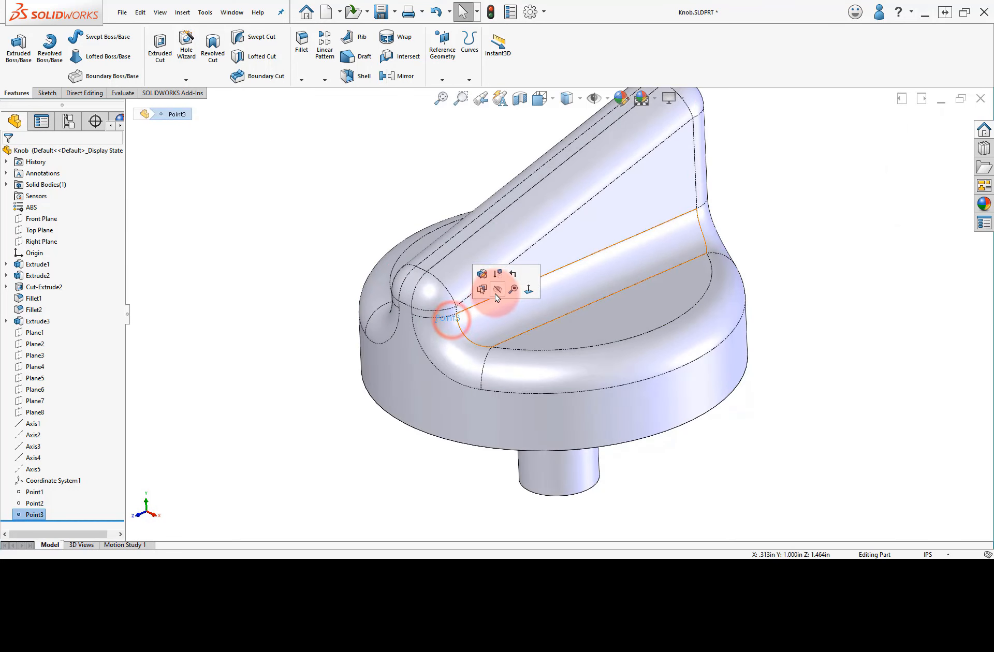
{"action": "left_click", "coordinate": [793, 262]}
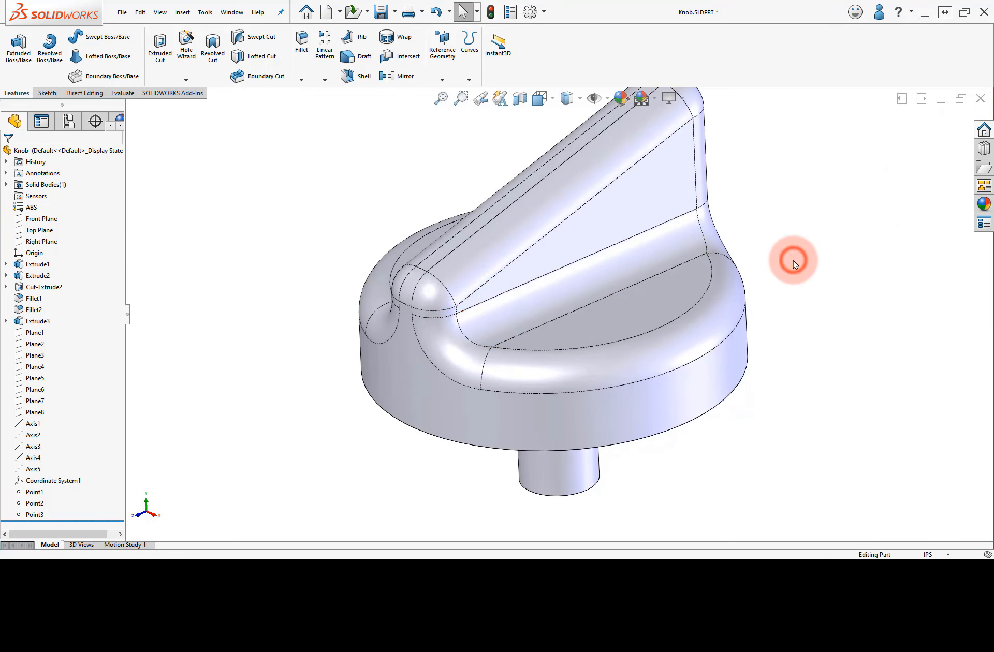
Add a Center of Mass marker to the knob part.
{"action": "left_click", "coordinate": [442, 79]}
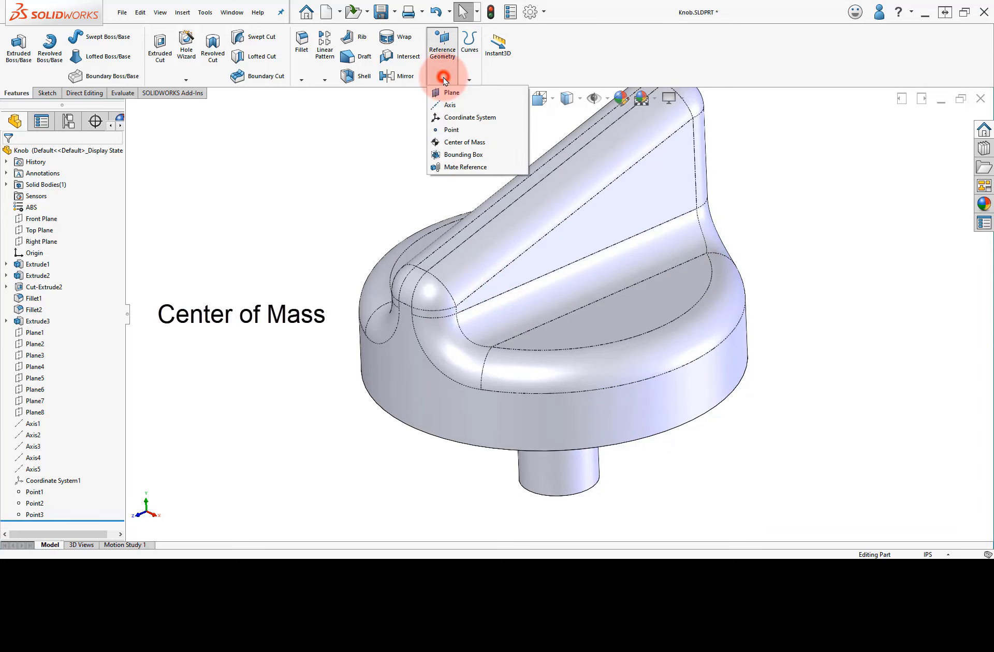
{"action": "left_click", "coordinate": [457, 143]}
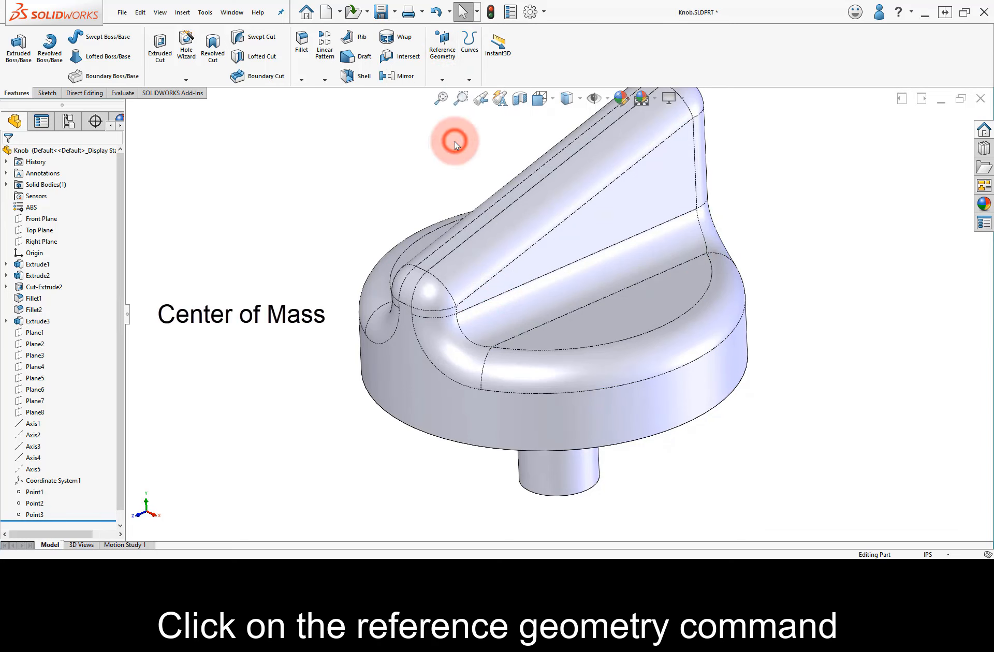
{"action": "left_click", "coordinate": [286, 307]}
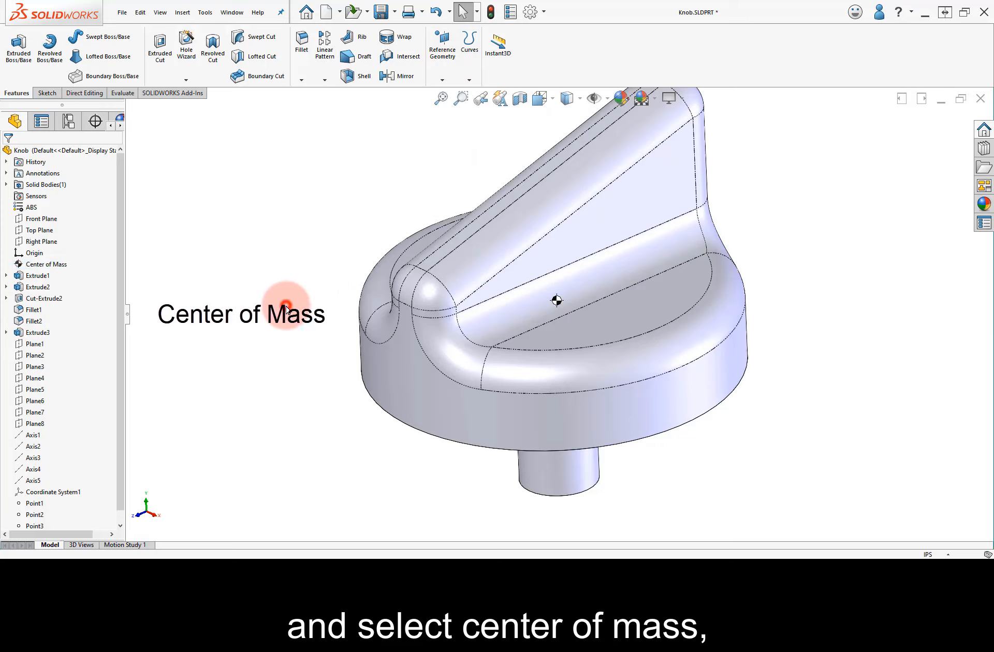
{"action": "middle_click_drag", "start_coordinate": [295, 313], "coordinate": [343, 368]}
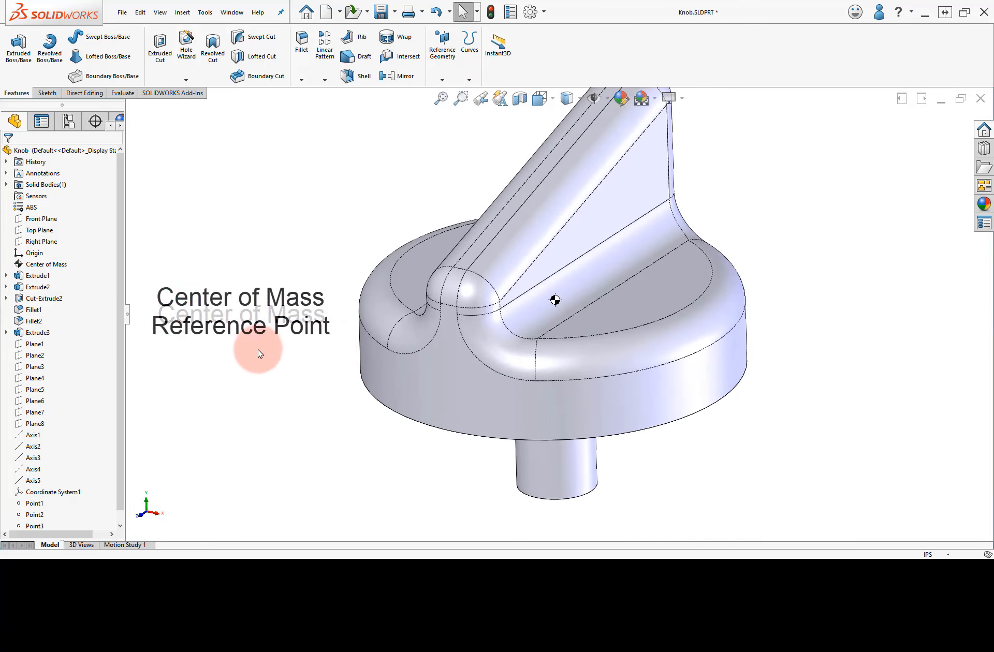
Create a Center of Mass Reference Point from the part's center of mass, and select the new reference point.
{"action": "right_click", "coordinate": [62, 265]}
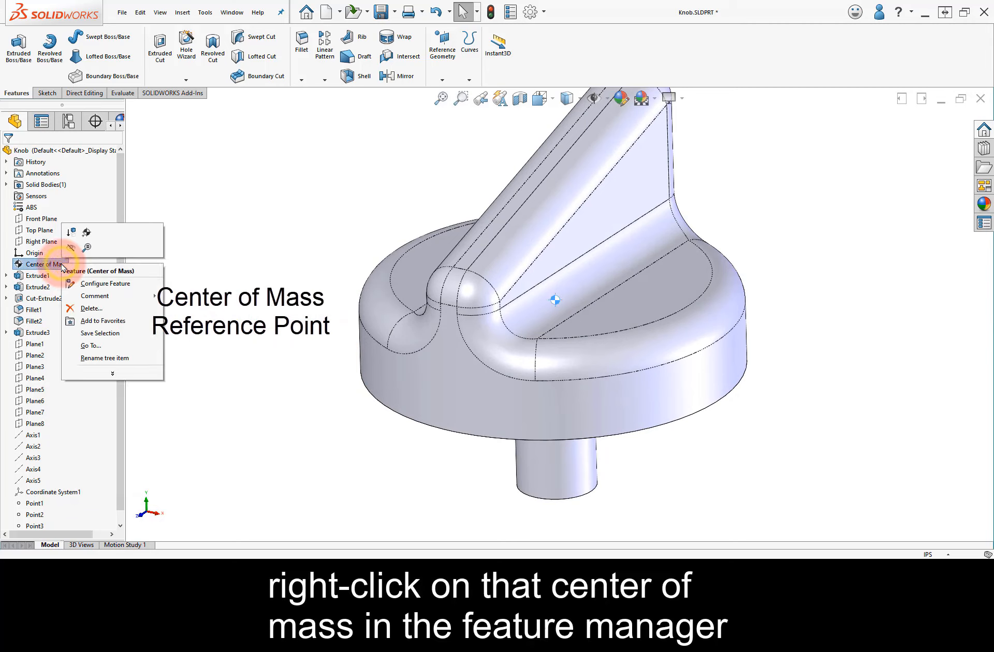
{"action": "left_click", "coordinate": [87, 233]}
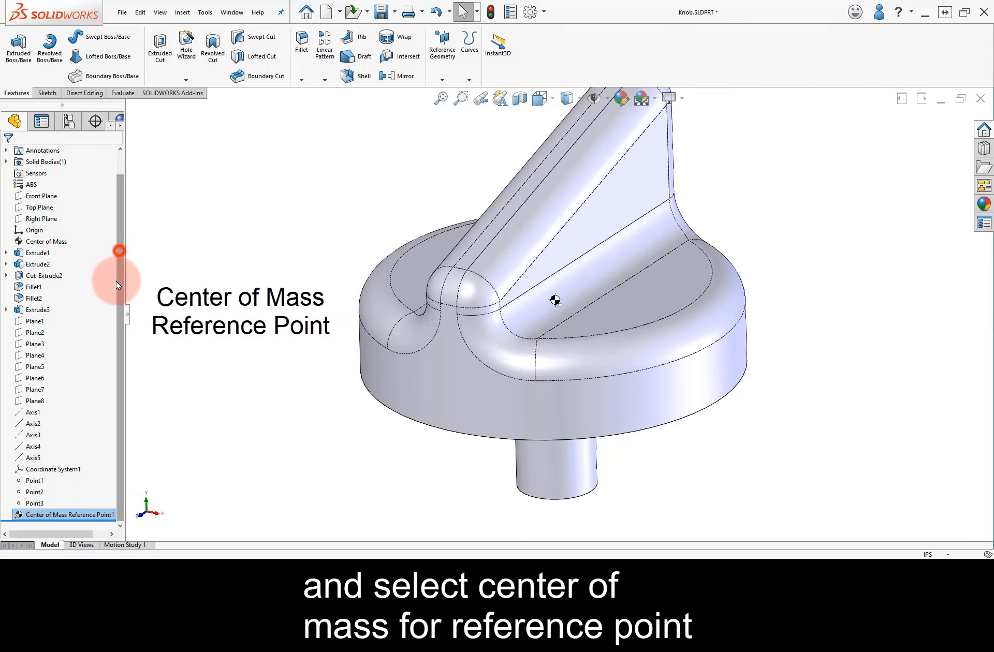
{"action": "left_click", "coordinate": [207, 475]}
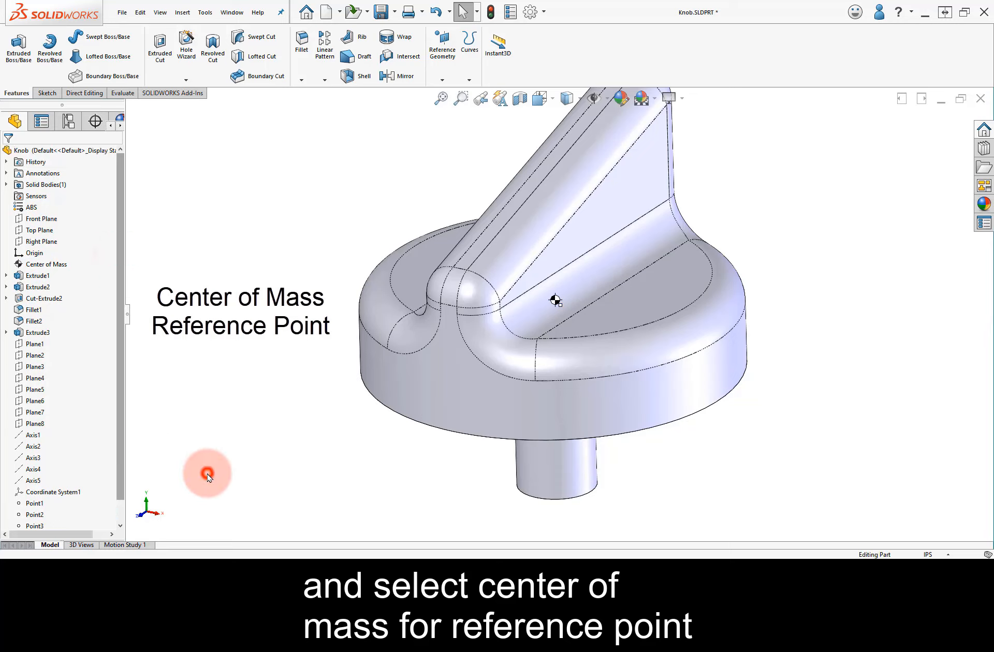
{"action": "left_click", "coordinate": [120, 509]}
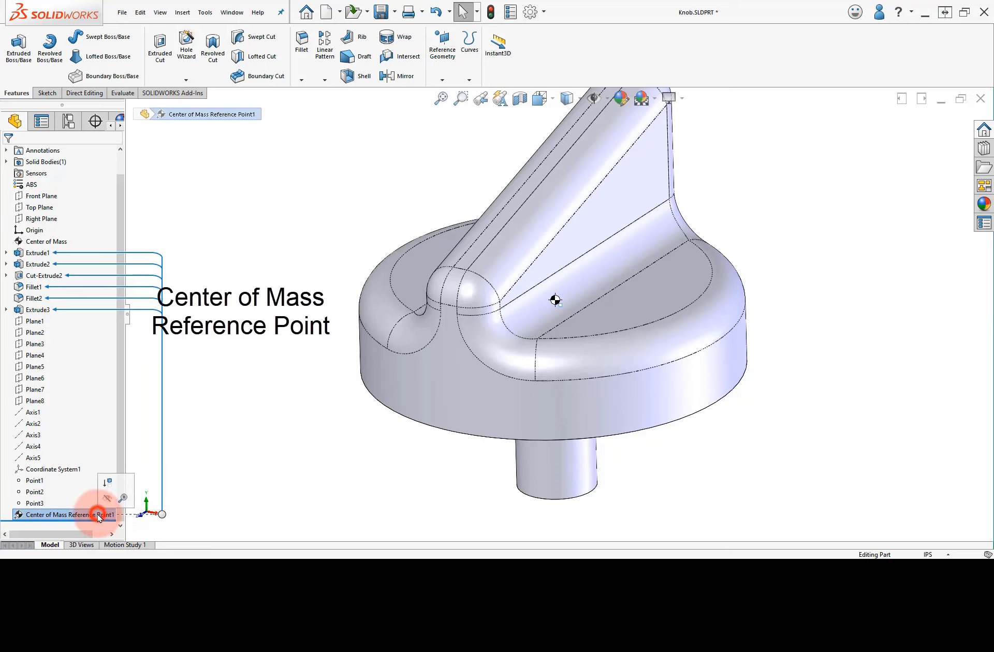
Hide the Center of Mass feature and select the Center of Mass Reference Point to check its location on the knob.
{"action": "left_click", "coordinate": [249, 492]}
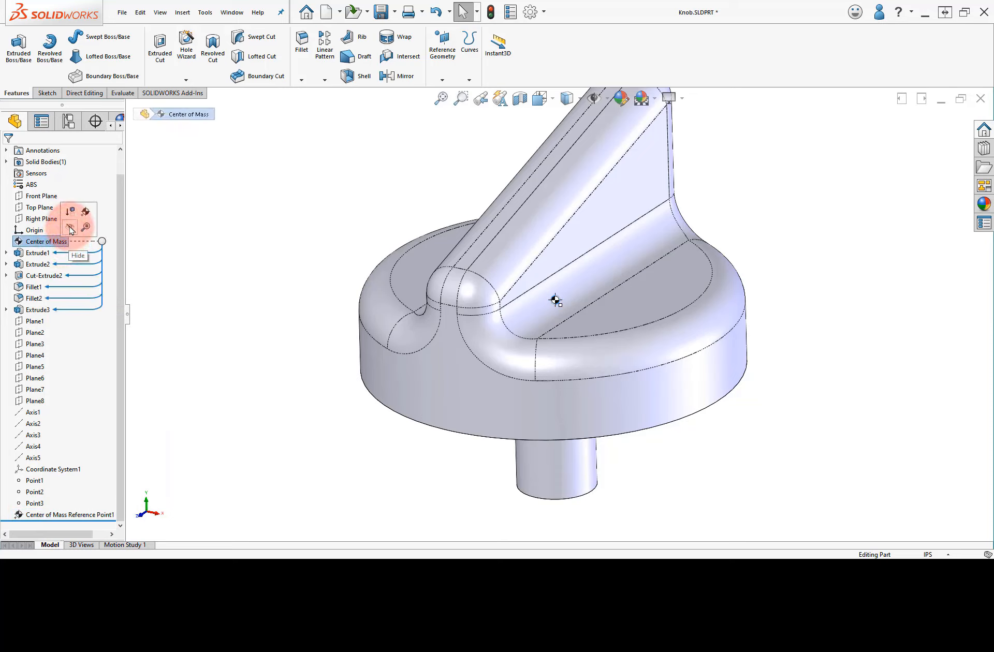
{"action": "left_click", "coordinate": [71, 228]}
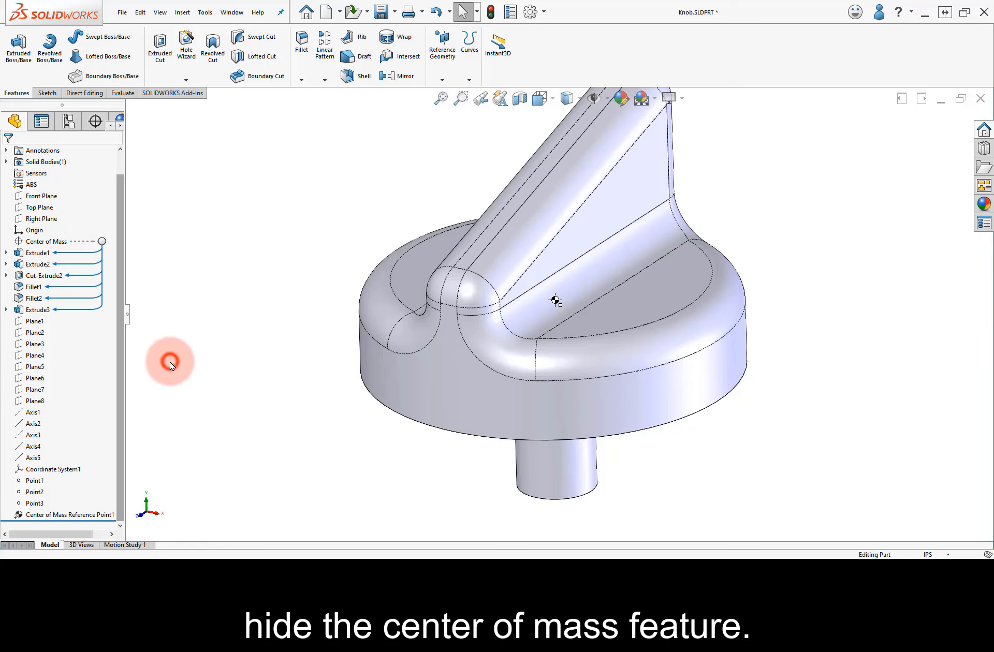
{"action": "left_click", "coordinate": [79, 516]}
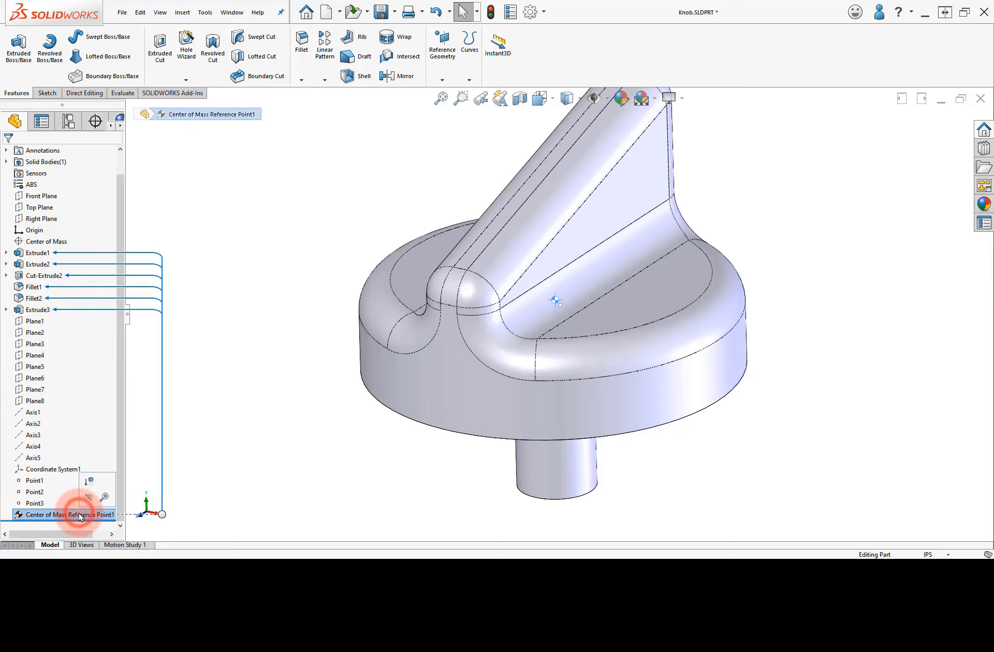
{"action": "left_click", "coordinate": [222, 485]}
{"action": "middle_click_drag", "start_coordinate": [812, 271], "coordinate": [730, 180]}
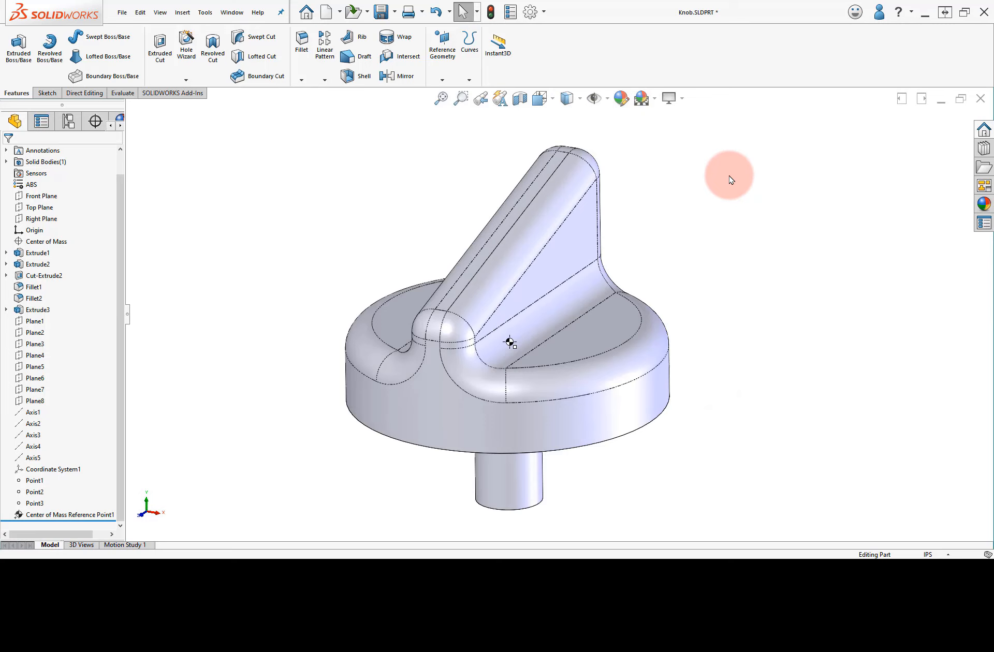
Create a Bounding Box around the knob using the Custom Plane option with the flat underside face of the round base as reference.
{"action": "left_click", "coordinate": [442, 76]}
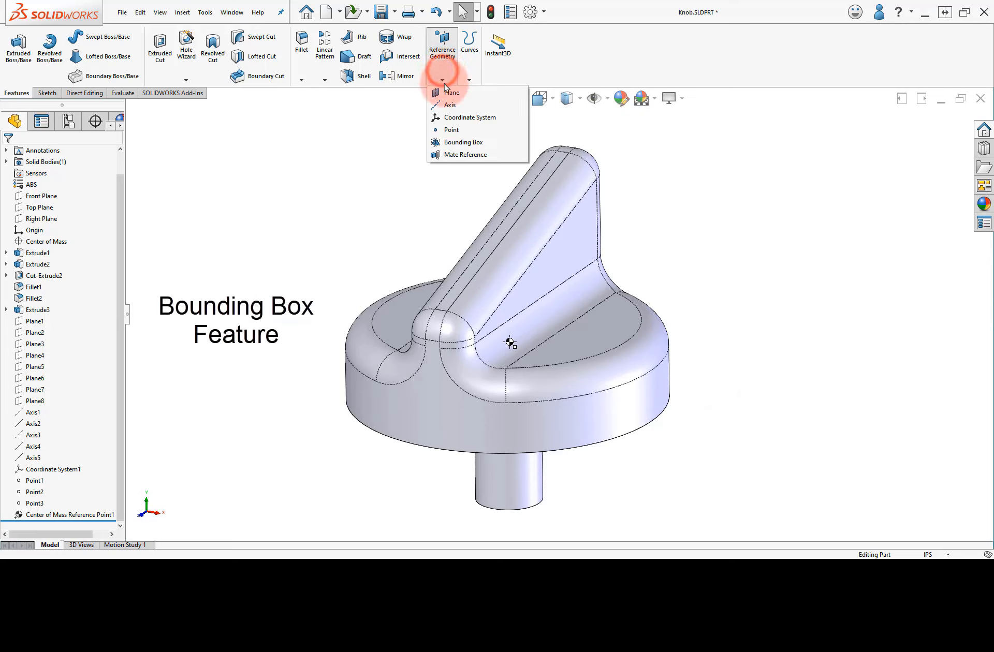
{"action": "left_click", "coordinate": [463, 144]}
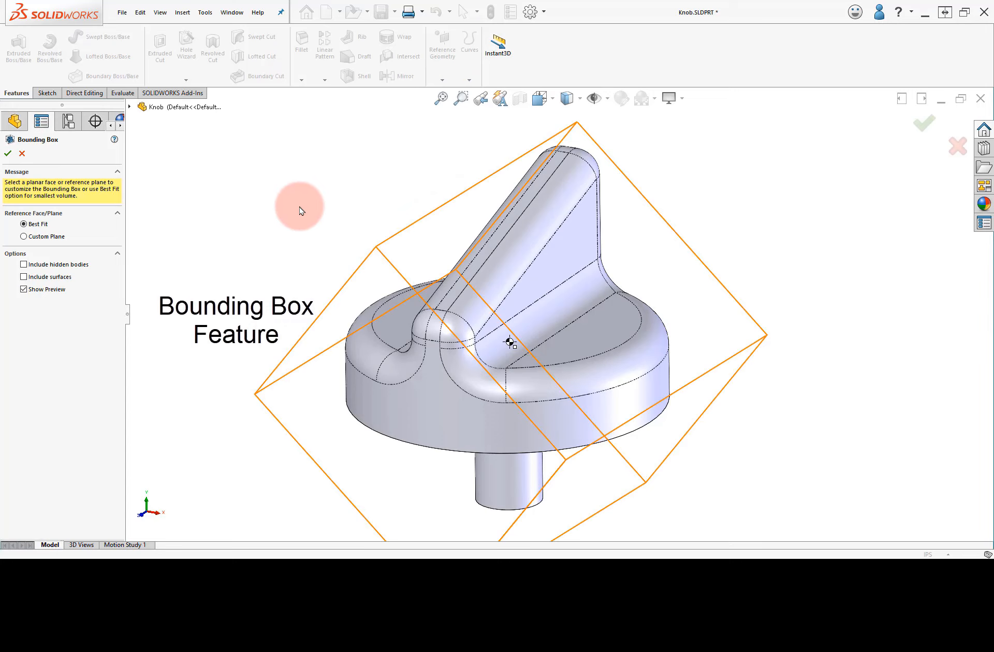
{"action": "left_click", "coordinate": [46, 236]}
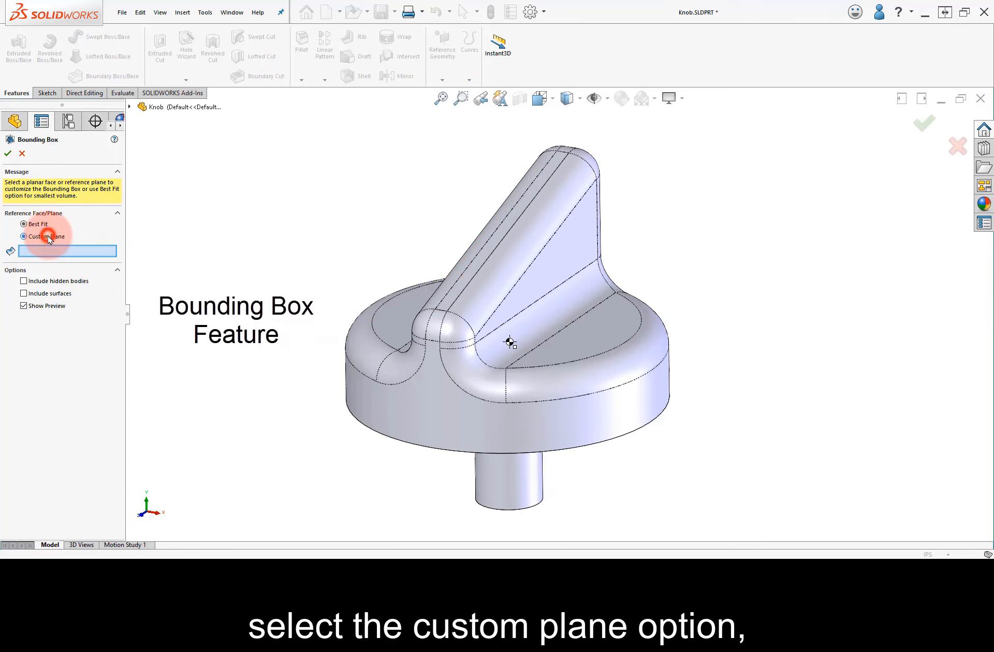
{"action": "middle_click_drag", "start_coordinate": [302, 235], "coordinate": [293, 175]}
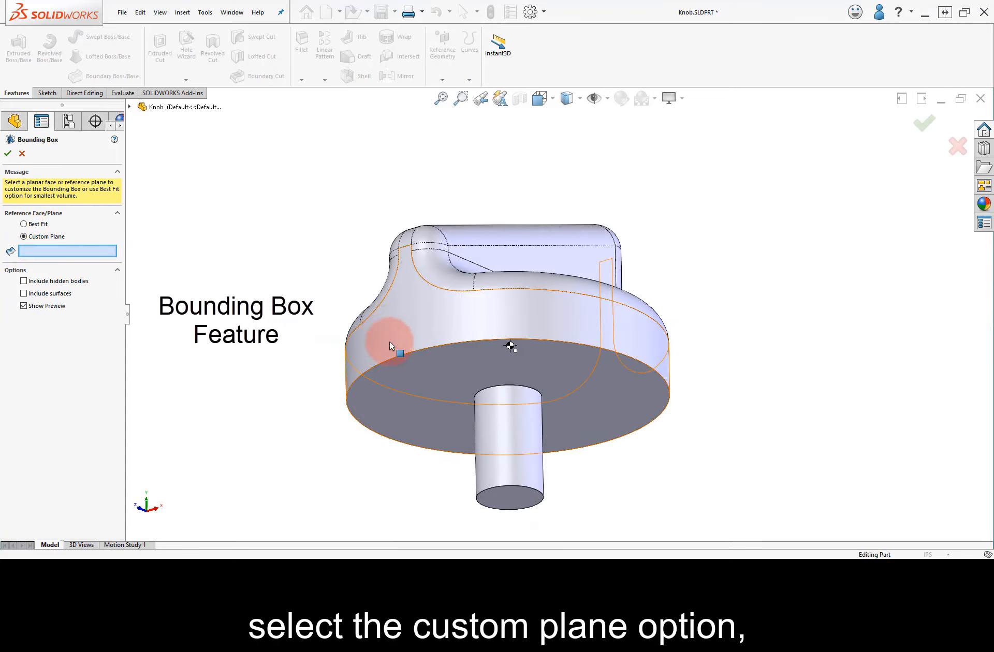
{"action": "left_click", "coordinate": [411, 383]}
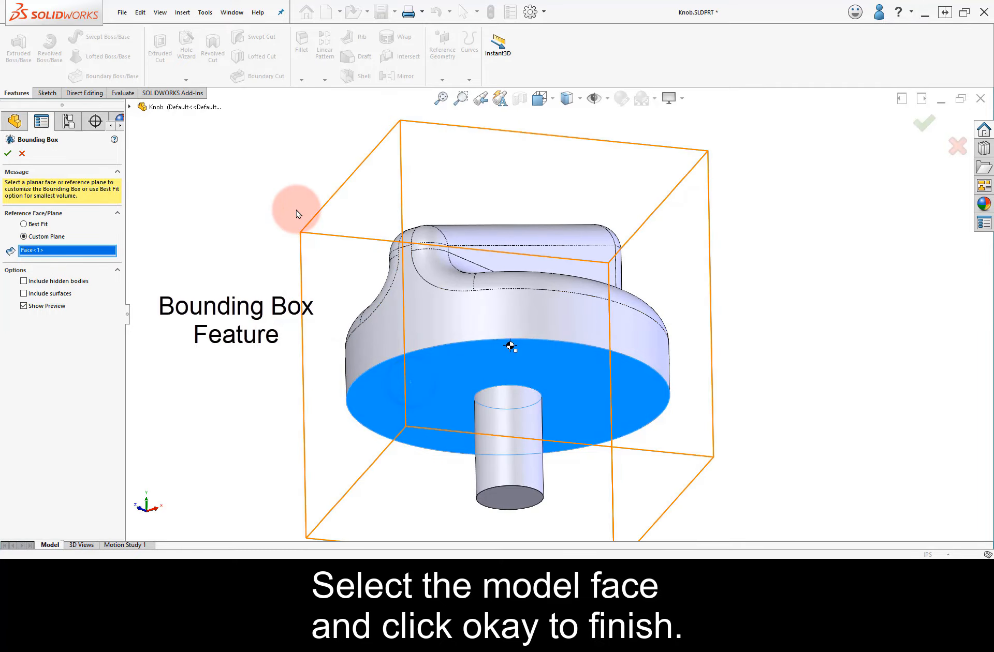
{"action": "middle_click_drag", "start_coordinate": [300, 210], "coordinate": [290, 317]}
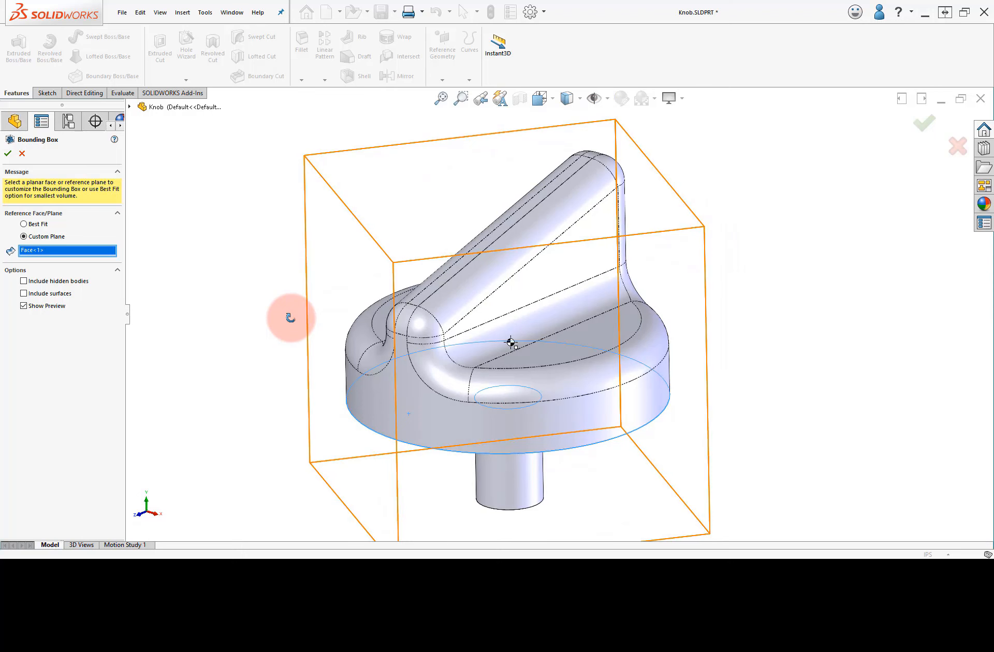
{"action": "left_click", "coordinate": [10, 156]}
{"action": "left_click", "coordinate": [259, 302]}
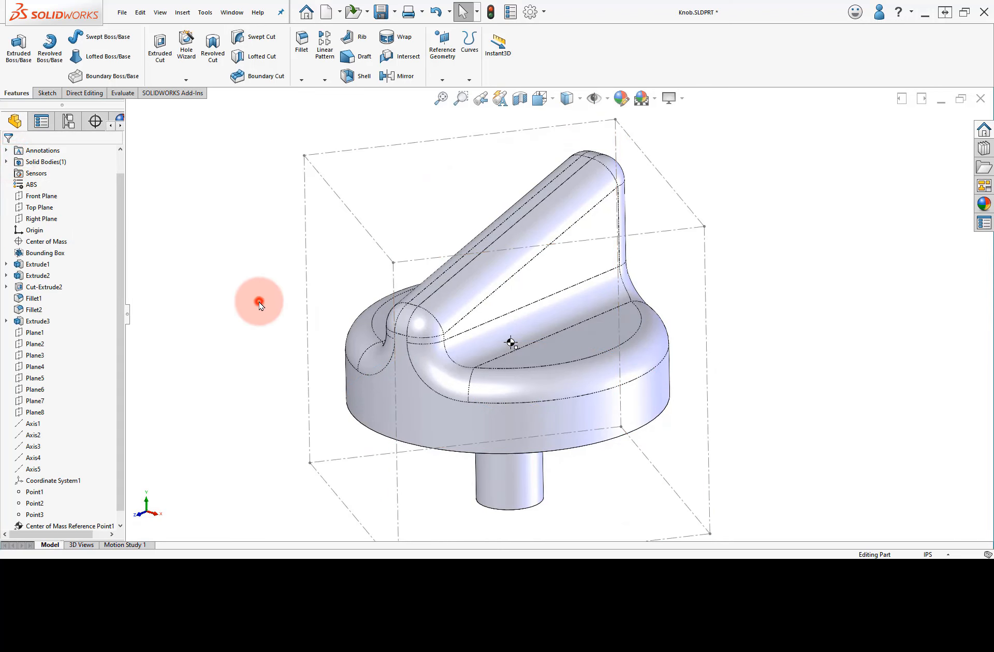
Review the bounding box properties in the part's configuration-specific file properties and close them without changes.
{"action": "mouse_move", "coordinate": [270, 267]}
{"action": "middle_mouse_down"}
{"action": "mouse_move", "coordinate": [288, 324]}
{"action": "mouse_move", "coordinate": [281, 442]}
{"action": "mouse_move", "coordinate": [295, 334]}
{"action": "mouse_move", "coordinate": [274, 189]}
{"action": "mouse_move", "coordinate": [281, 256]}
{"action": "middle_mouse_up"}
{"action": "scroll", "coordinate": [280, 252], "scroll_direction": "up", "scroll_amount": 2}
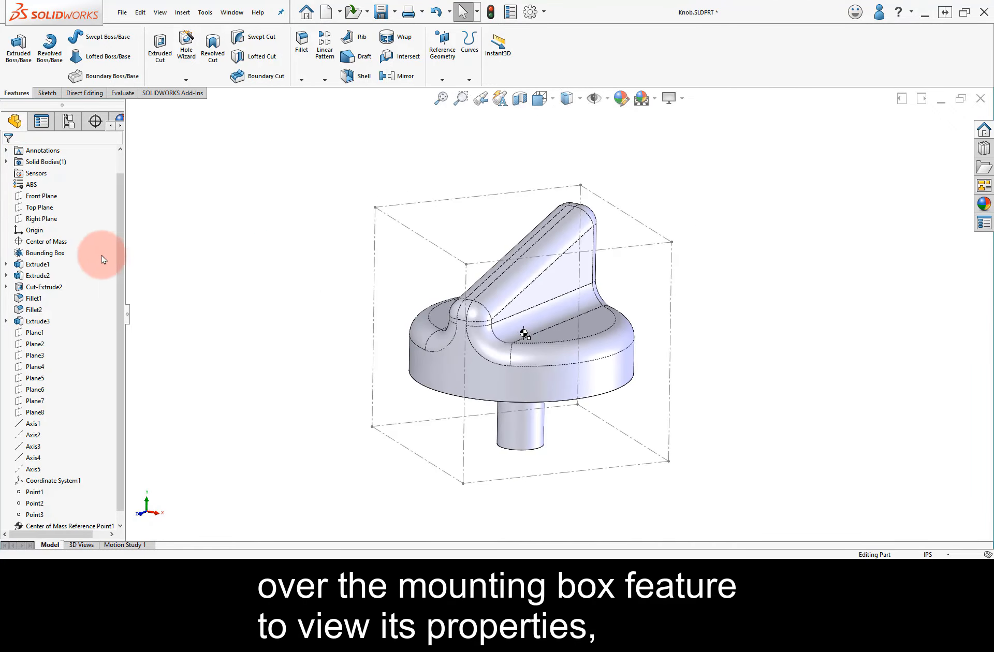
{"action": "mouse_move", "coordinate": [57, 255]}
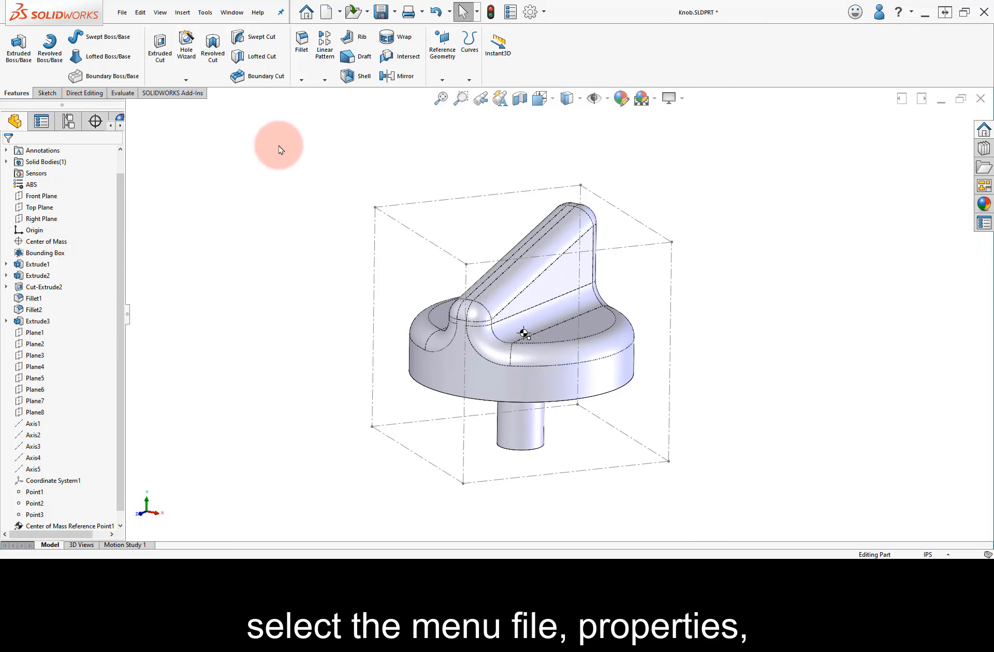
{"action": "left_click", "coordinate": [122, 12]}
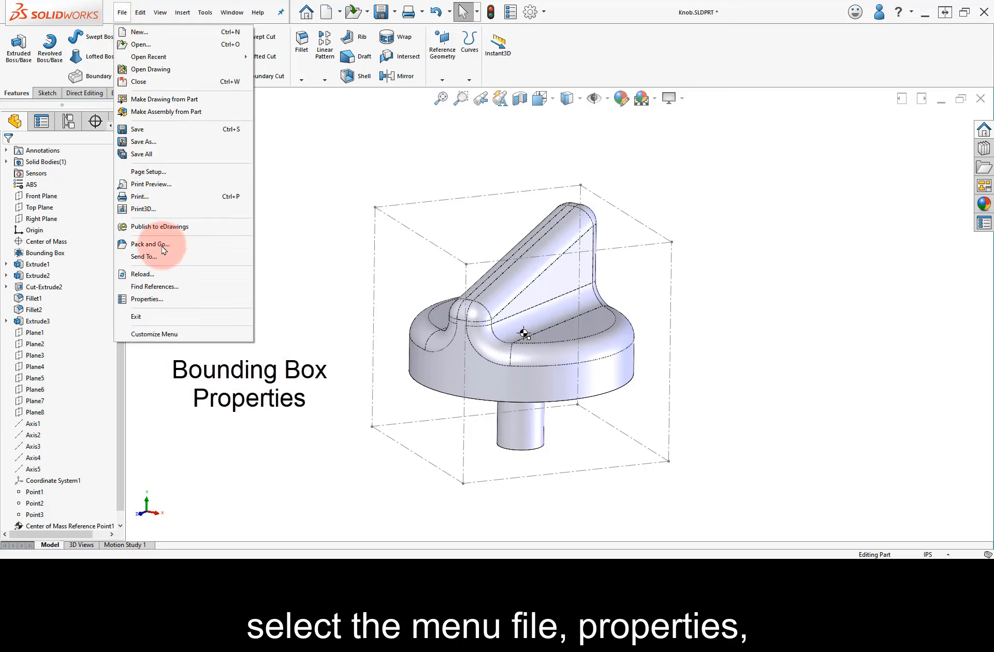
{"action": "left_click", "coordinate": [173, 300]}
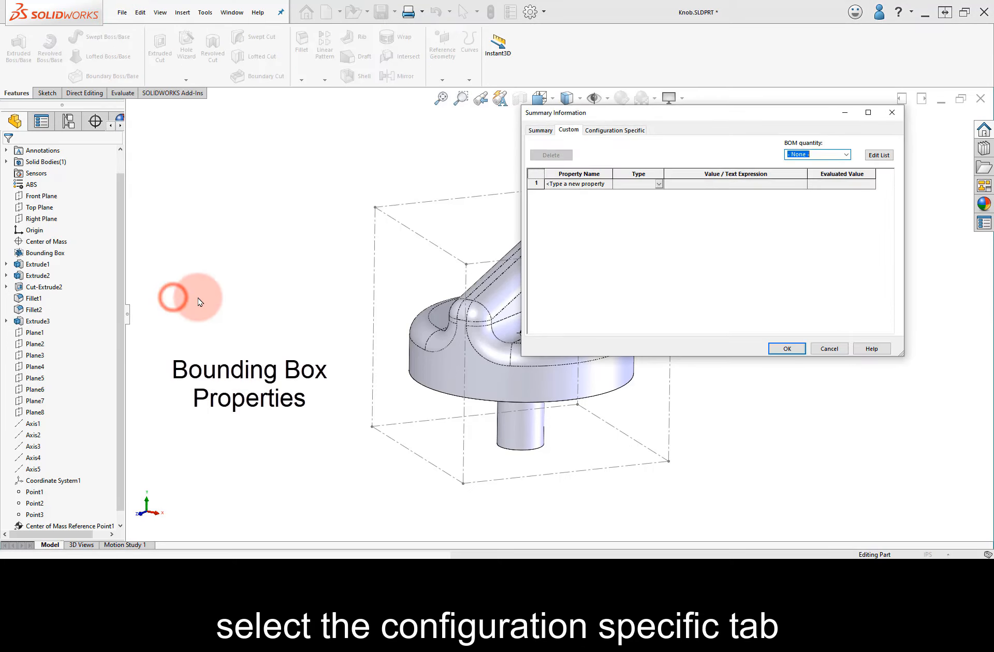
{"action": "left_click", "coordinate": [622, 132]}
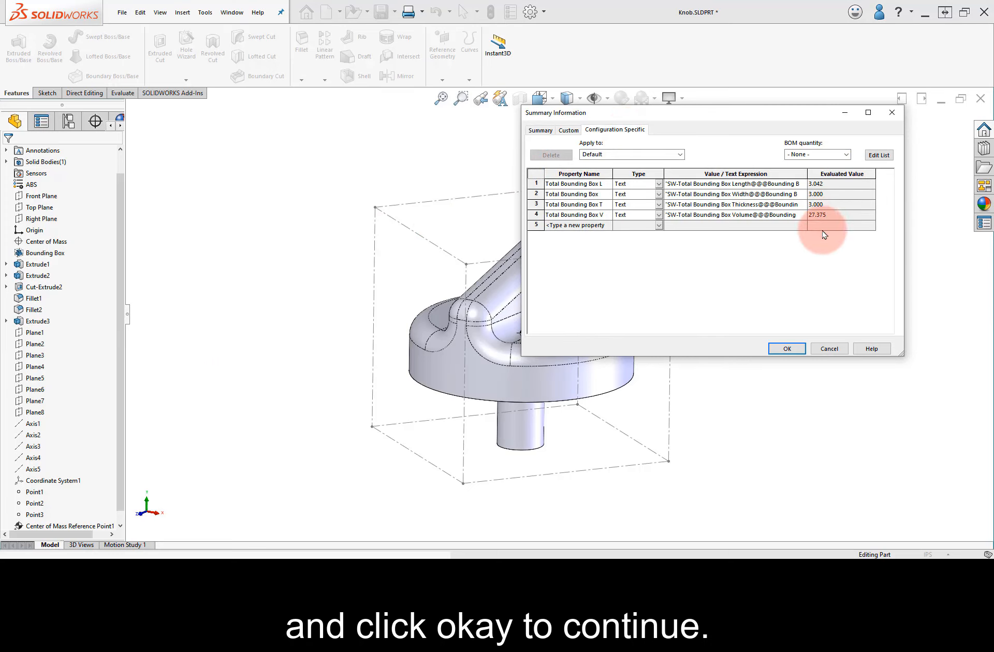
{"action": "left_click", "coordinate": [829, 349]}
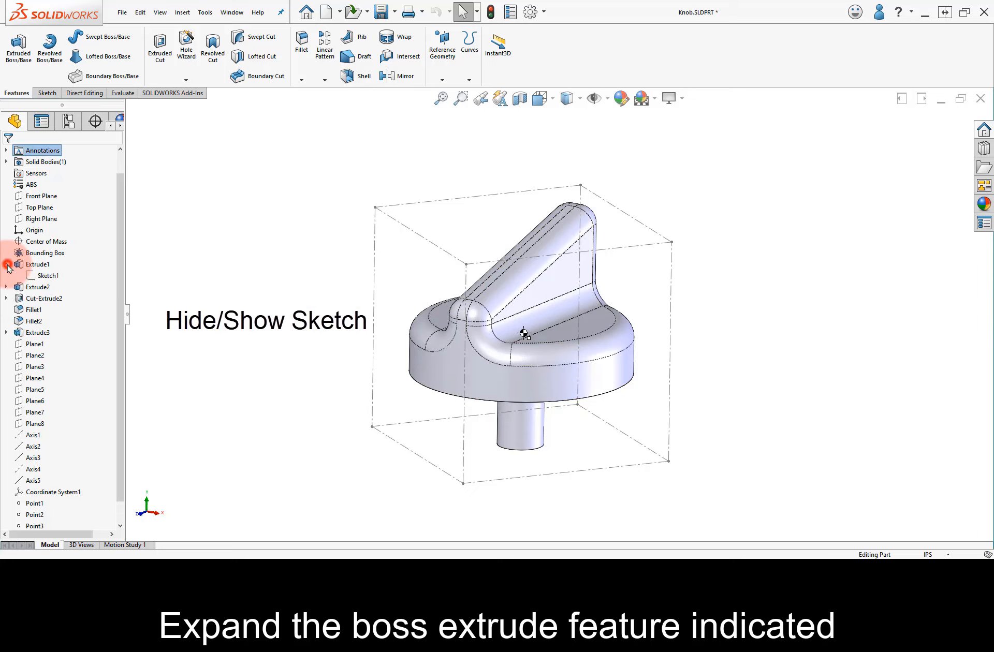
Show Sketch1 under the Extrude1 feature and hide the bounding box.
{"action": "left_click", "coordinate": [37, 280]}
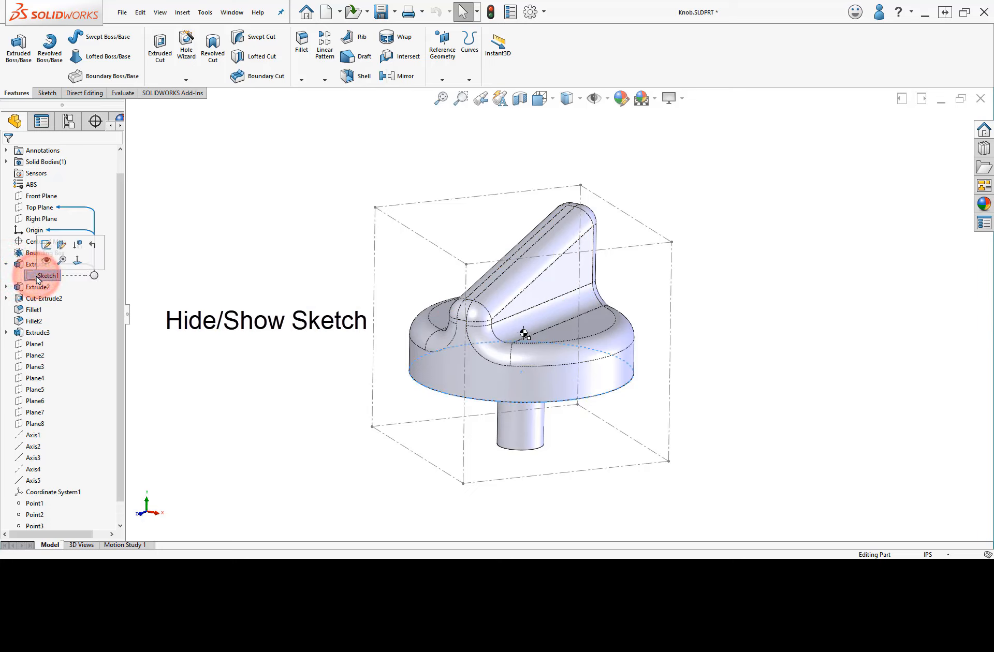
{"action": "left_click", "coordinate": [49, 263]}
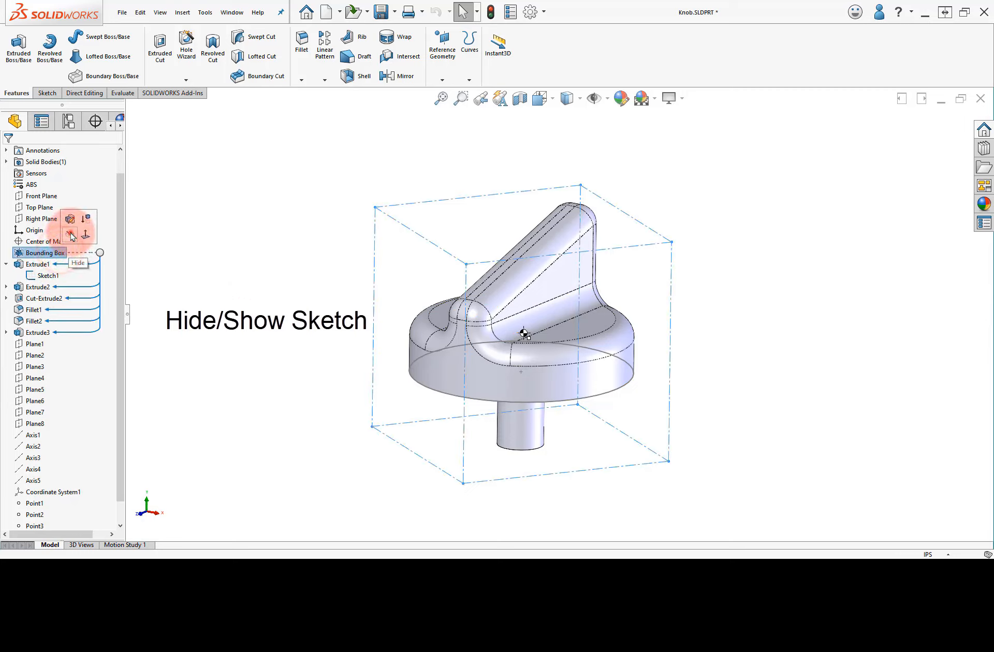
{"action": "left_click", "coordinate": [71, 236]}
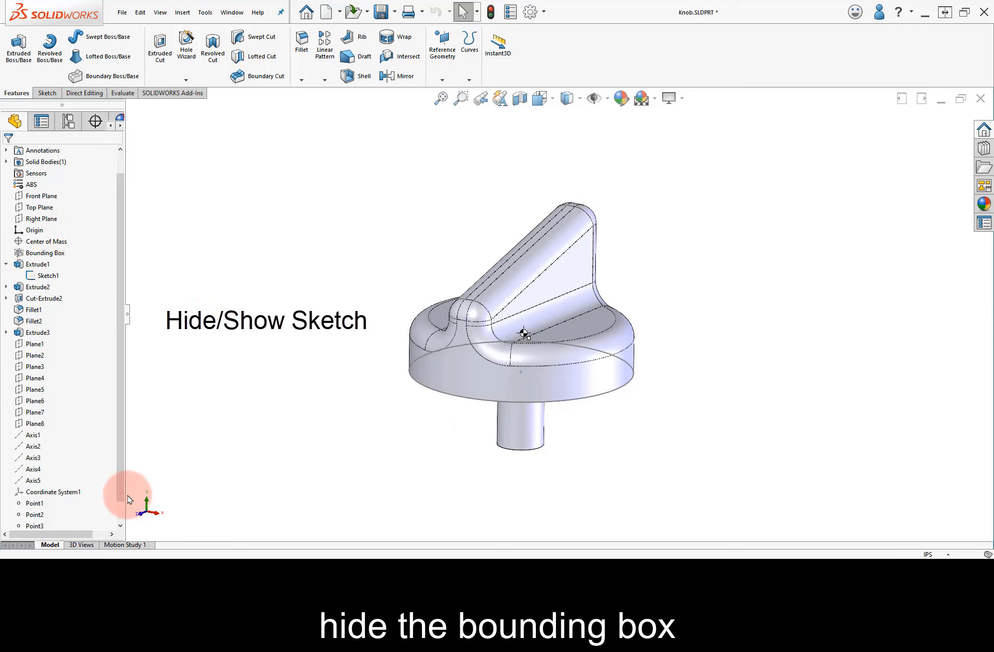
Hide the Center of Mass Reference Point.
{"action": "left_click", "coordinate": [119, 516]}
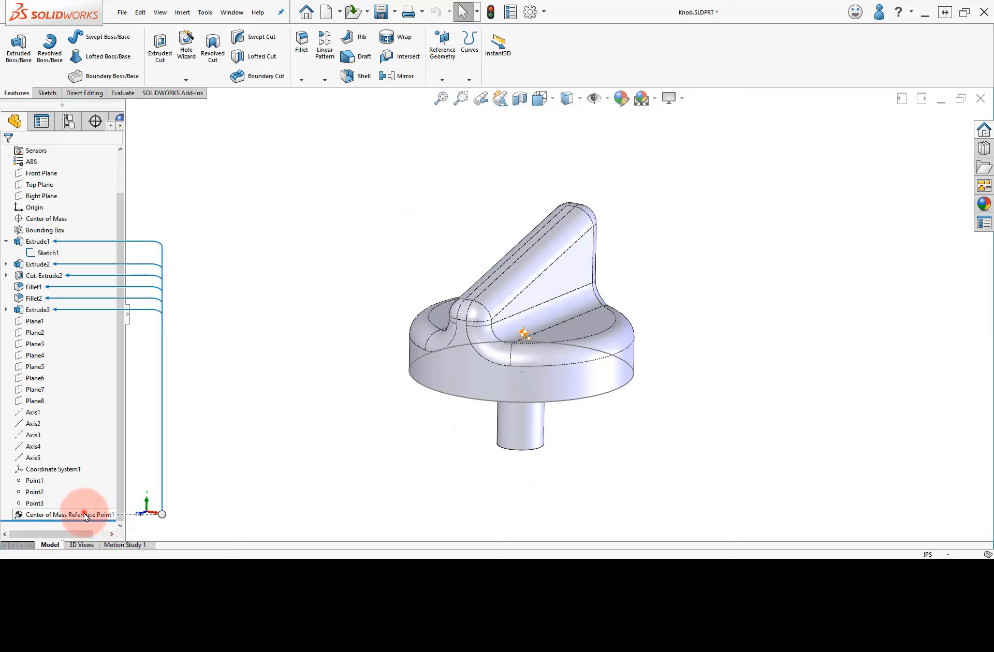
{"action": "left_click", "coordinate": [85, 515]}
{"action": "left_click", "coordinate": [95, 498]}
Expand the Extrude2 feature and show its Sketch2 in the model.
{"action": "middle_click_drag", "start_coordinate": [241, 351], "coordinate": [286, 337]}
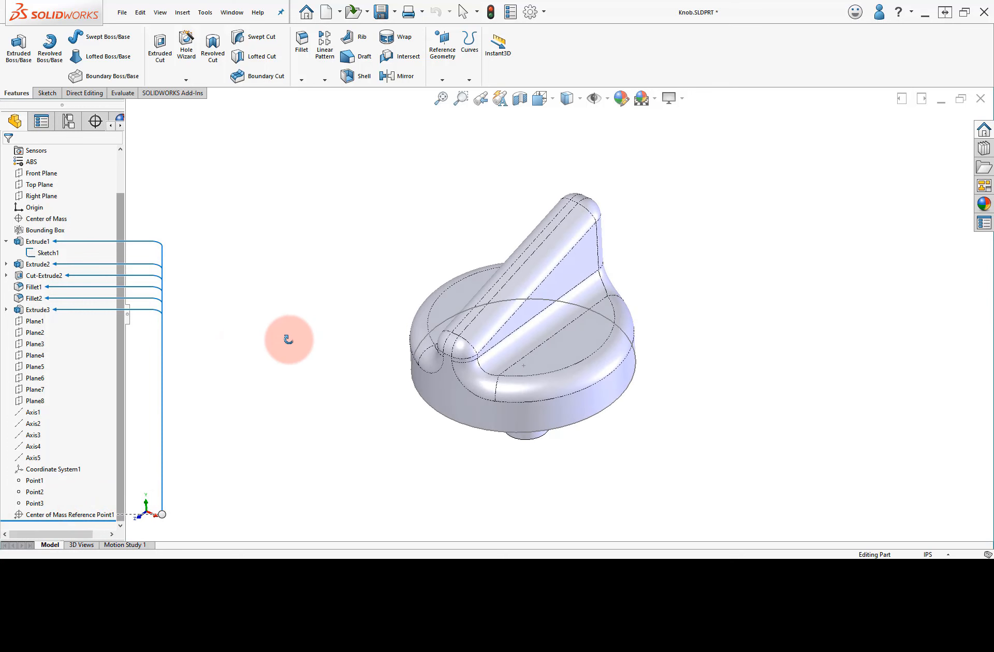
{"action": "left_click", "coordinate": [7, 264]}
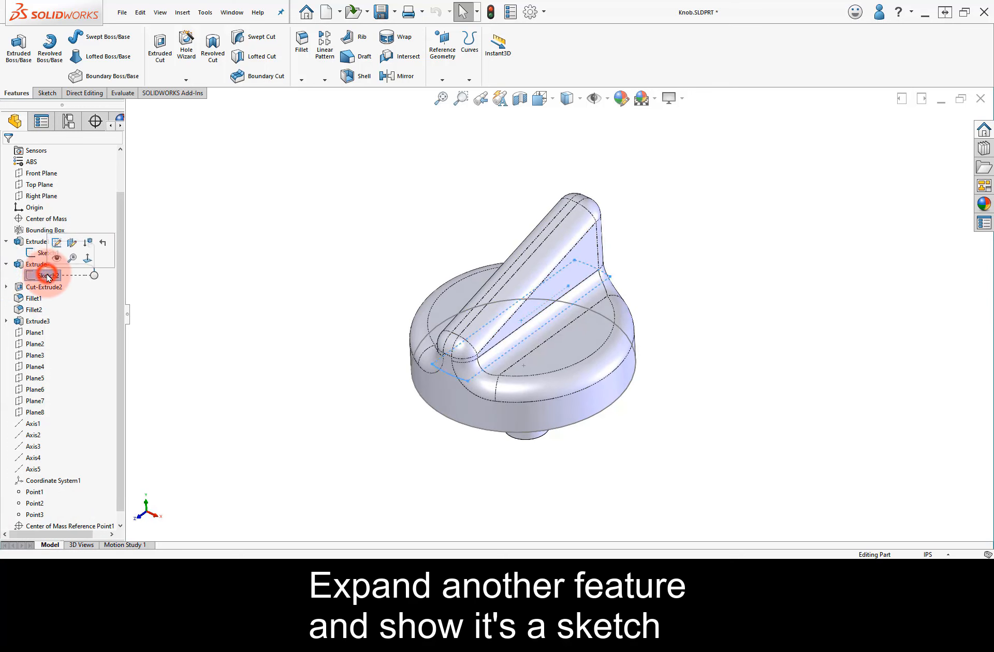
{"action": "left_click", "coordinate": [57, 261]}
{"action": "left_click", "coordinate": [276, 337]}
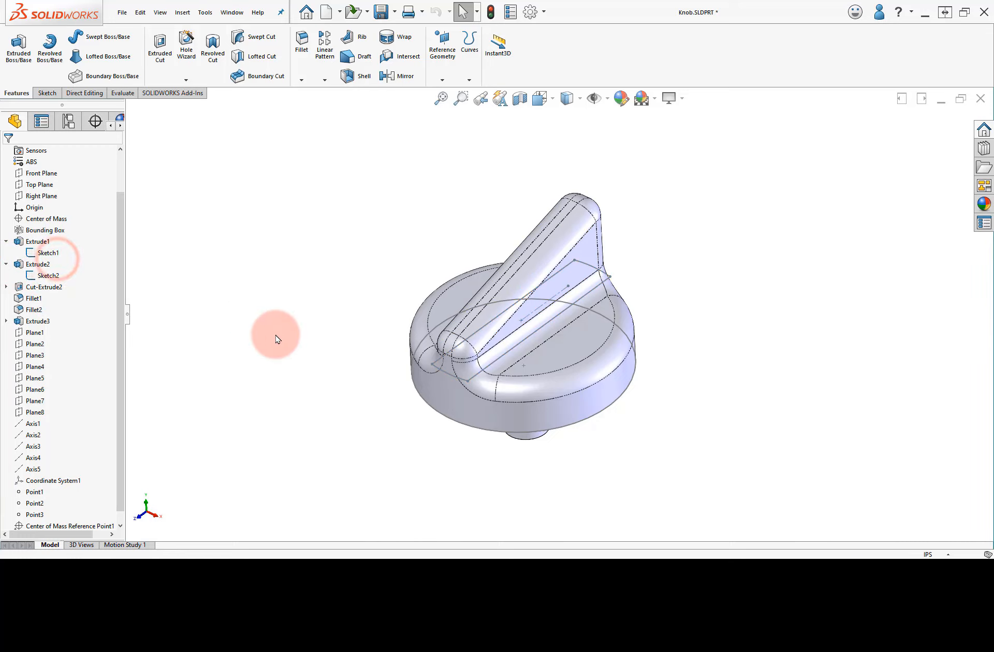
{"action": "middle_click_drag", "start_coordinate": [284, 332], "coordinate": [286, 283]}
{"action": "middle_click_drag", "start_coordinate": [282, 241], "coordinate": [351, 324]}
Hide the base circle sketch and the grip profile sketch by picking each one directly on the model.
{"action": "left_click", "coordinate": [422, 357]}
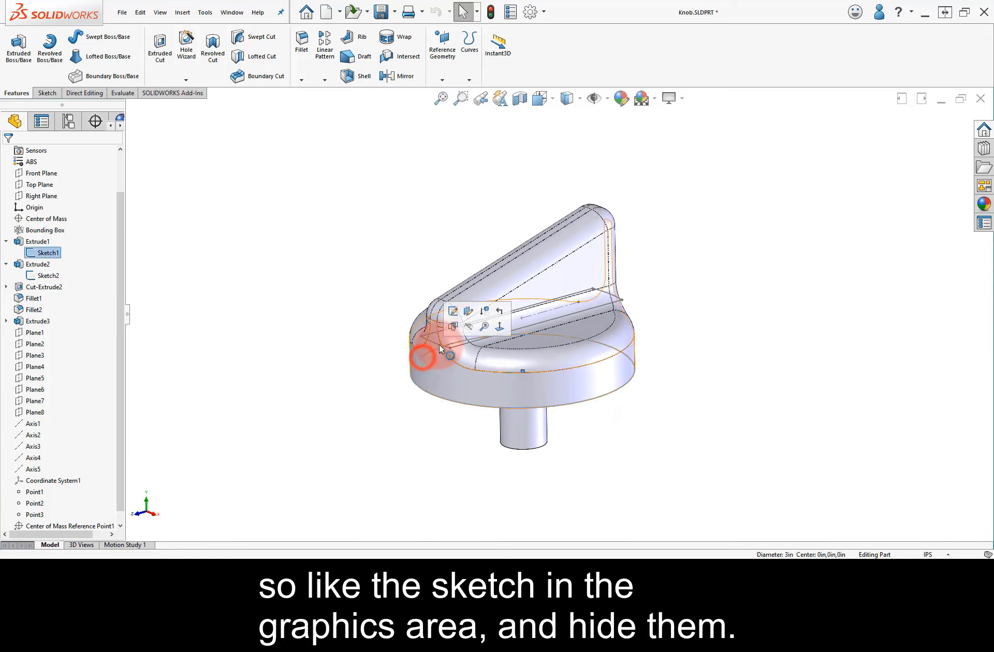
{"action": "left_click", "coordinate": [468, 327]}
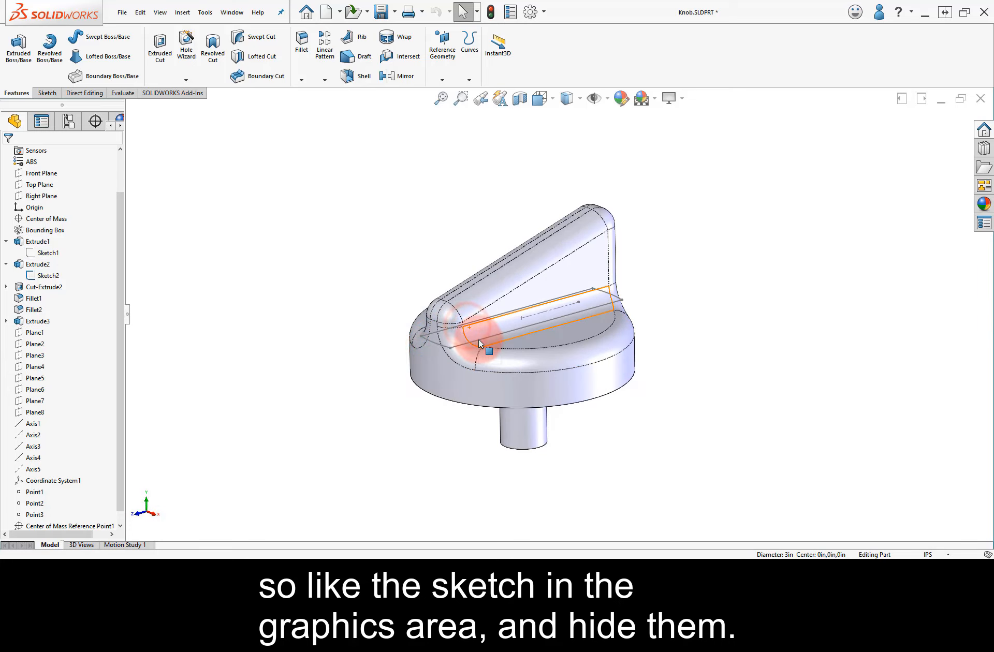
{"action": "left_click", "coordinate": [480, 341]}
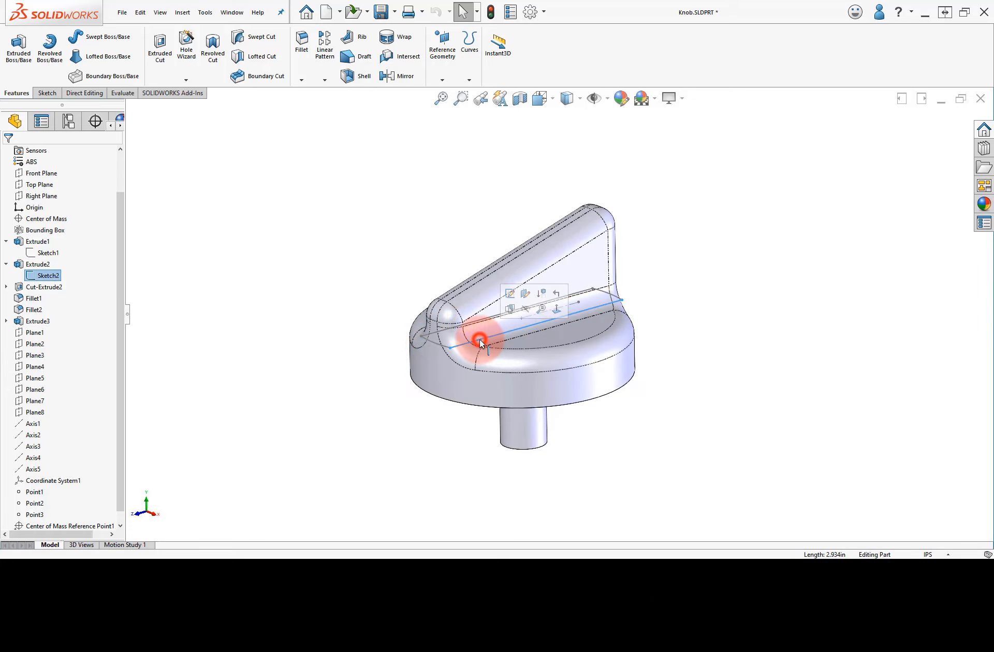
{"action": "left_click", "coordinate": [526, 309]}
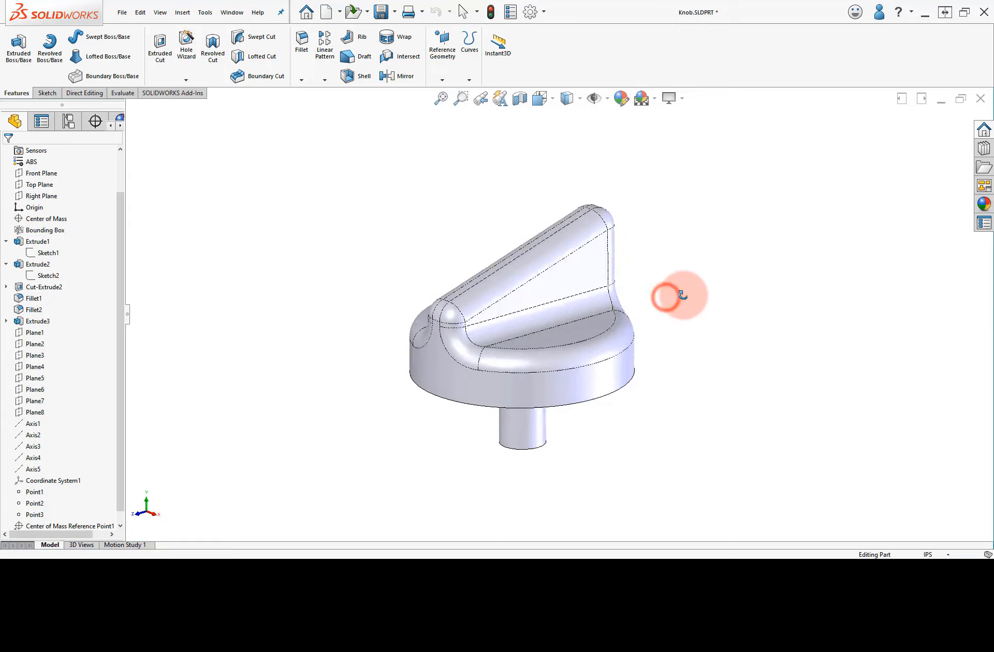